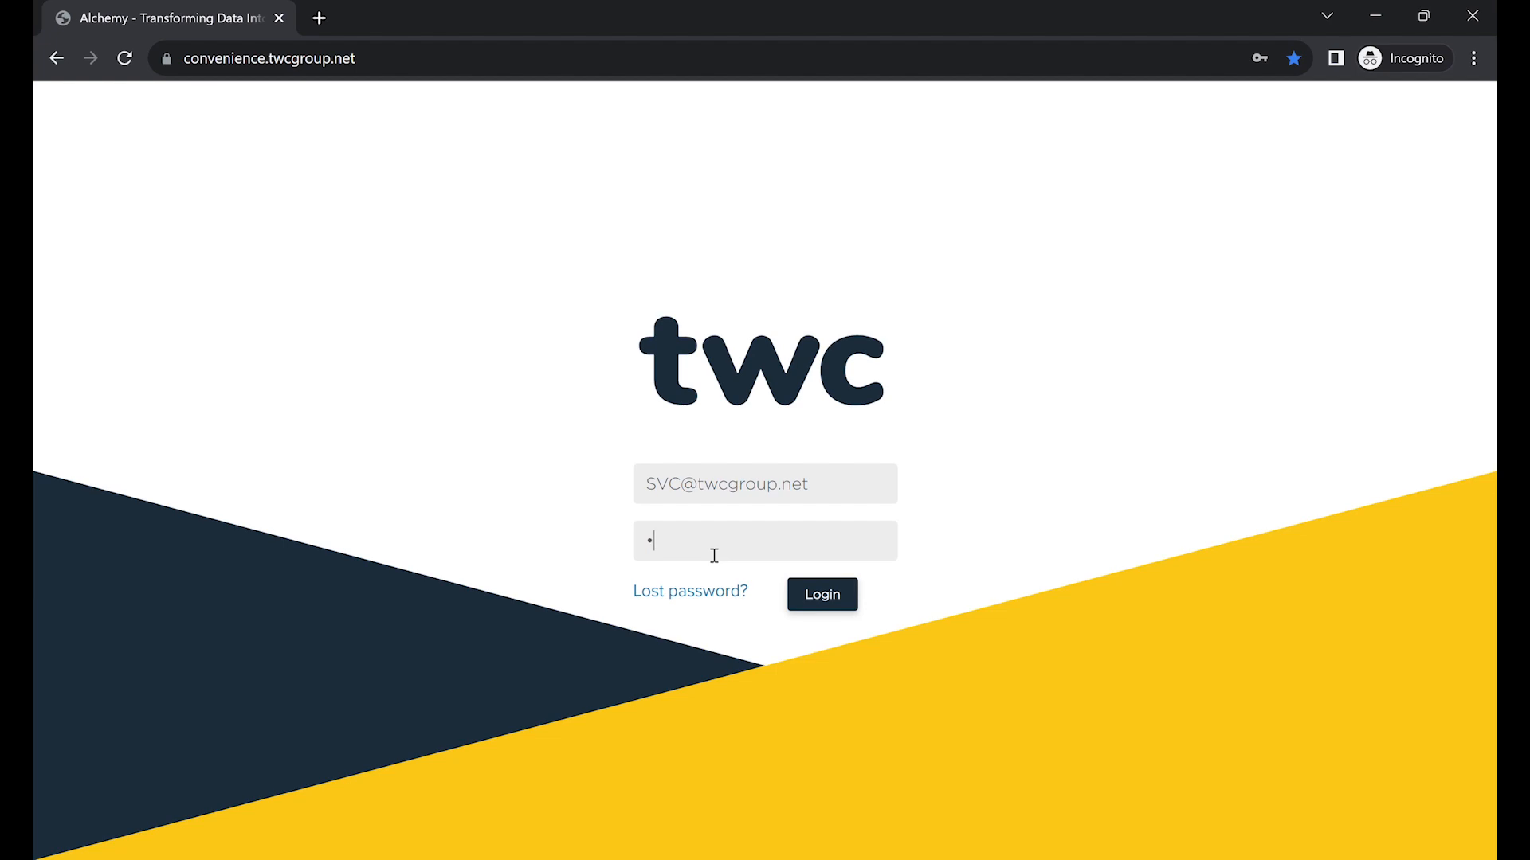
Sign in to TWC Alchemy with the account password.
text(•••••••••)
click(828, 607)
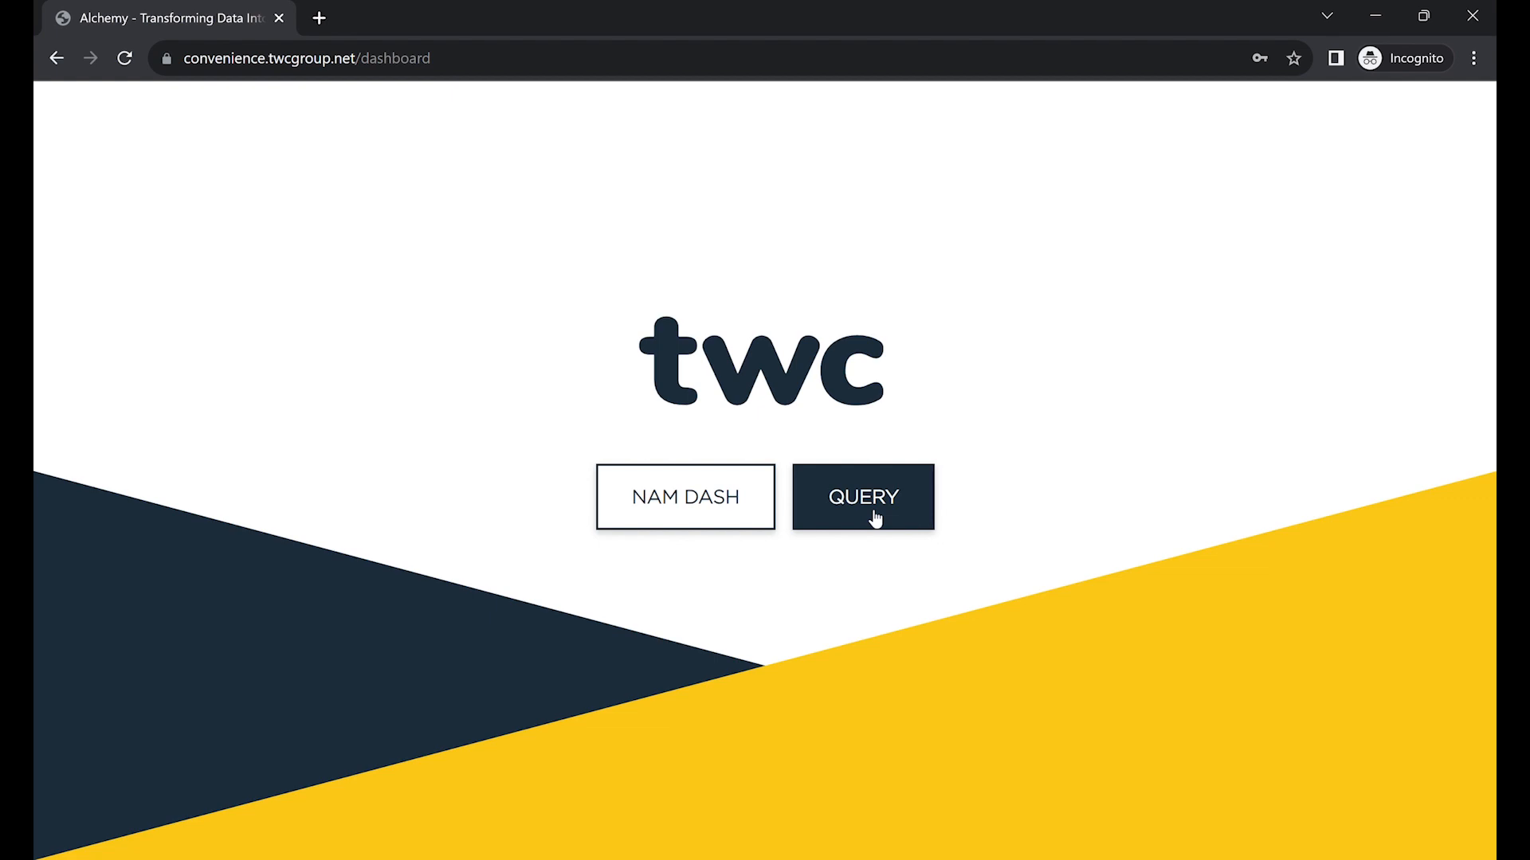
Open NAM Dash and let the Soft Drinks Category Performance report load.
click(690, 519)
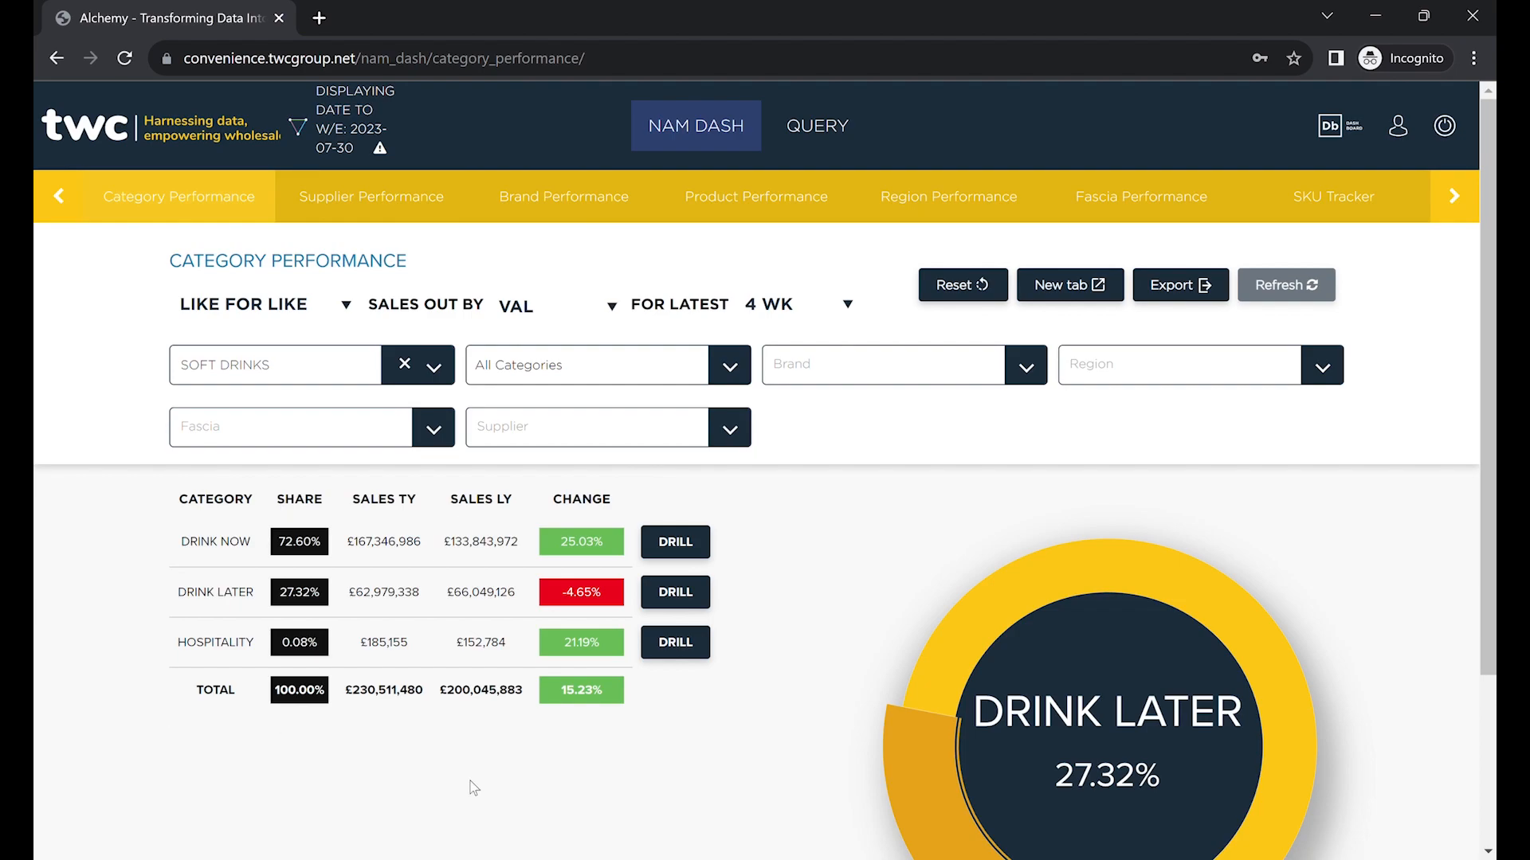
mouse_move(1121, 648)
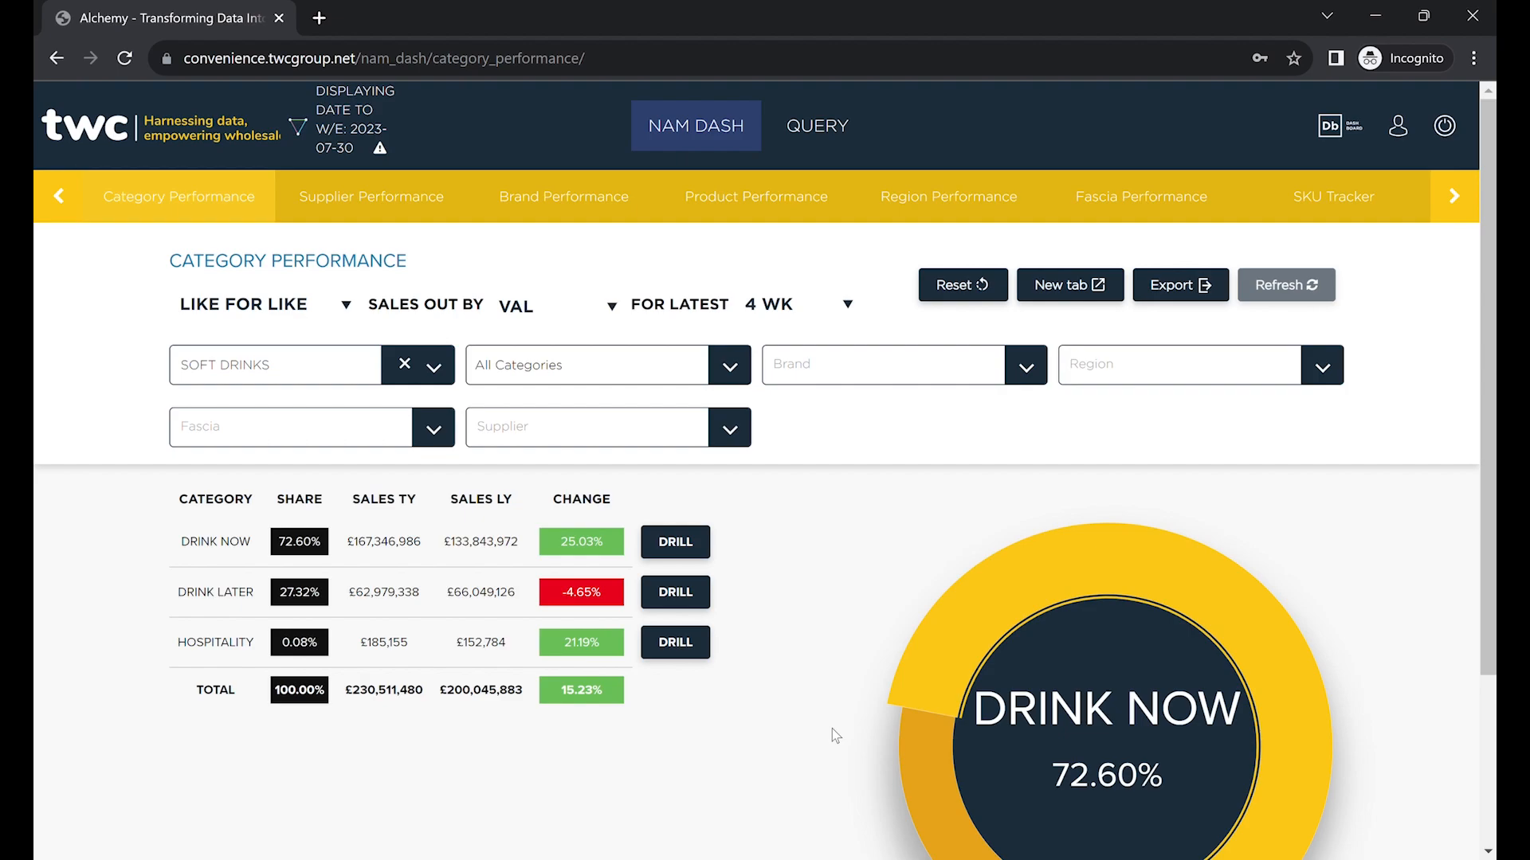
click(621, 310)
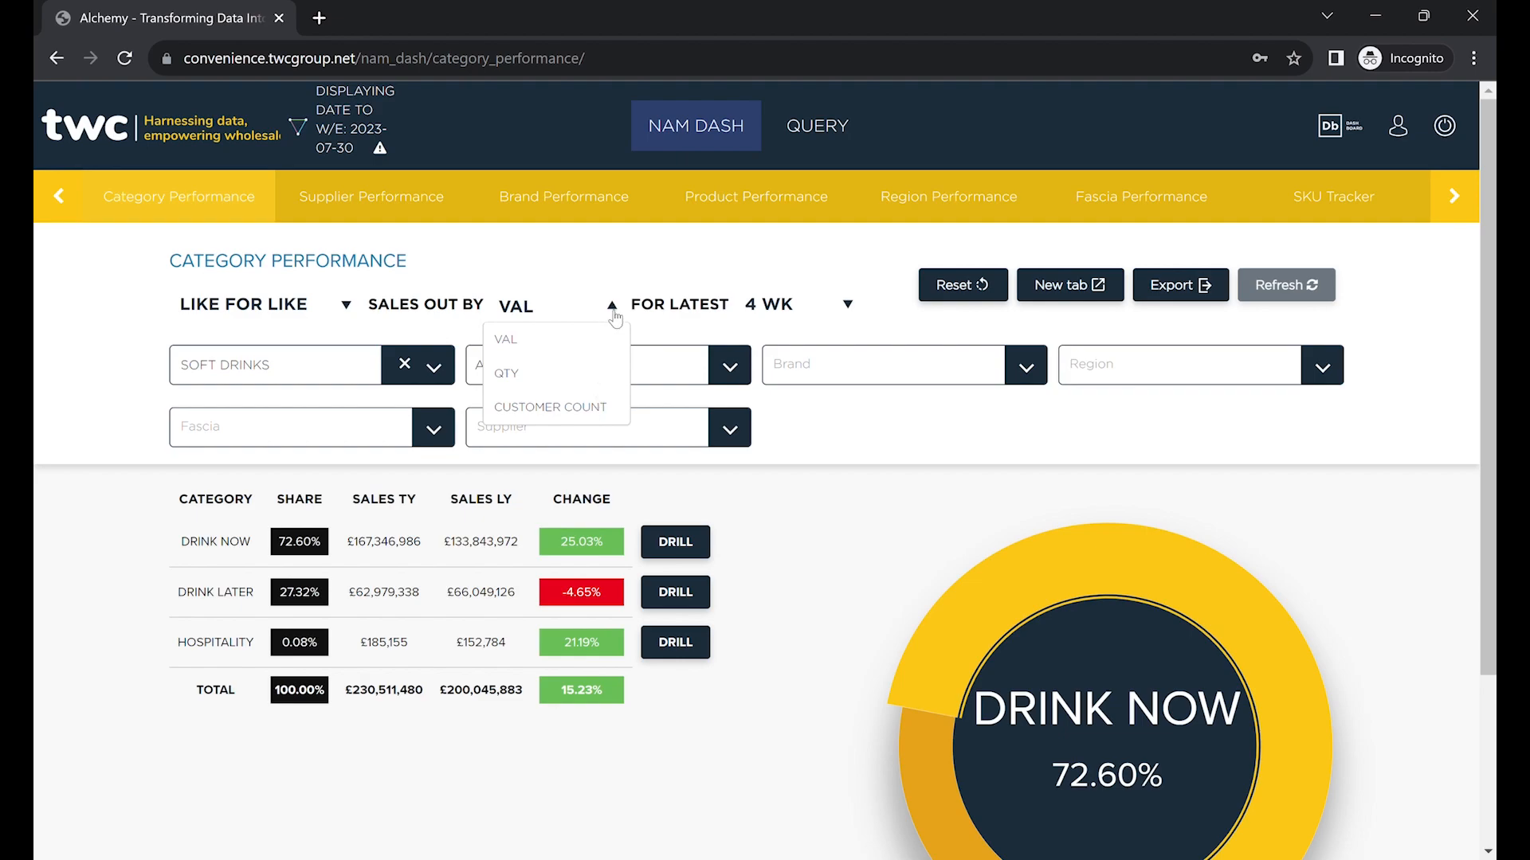
click(612, 307)
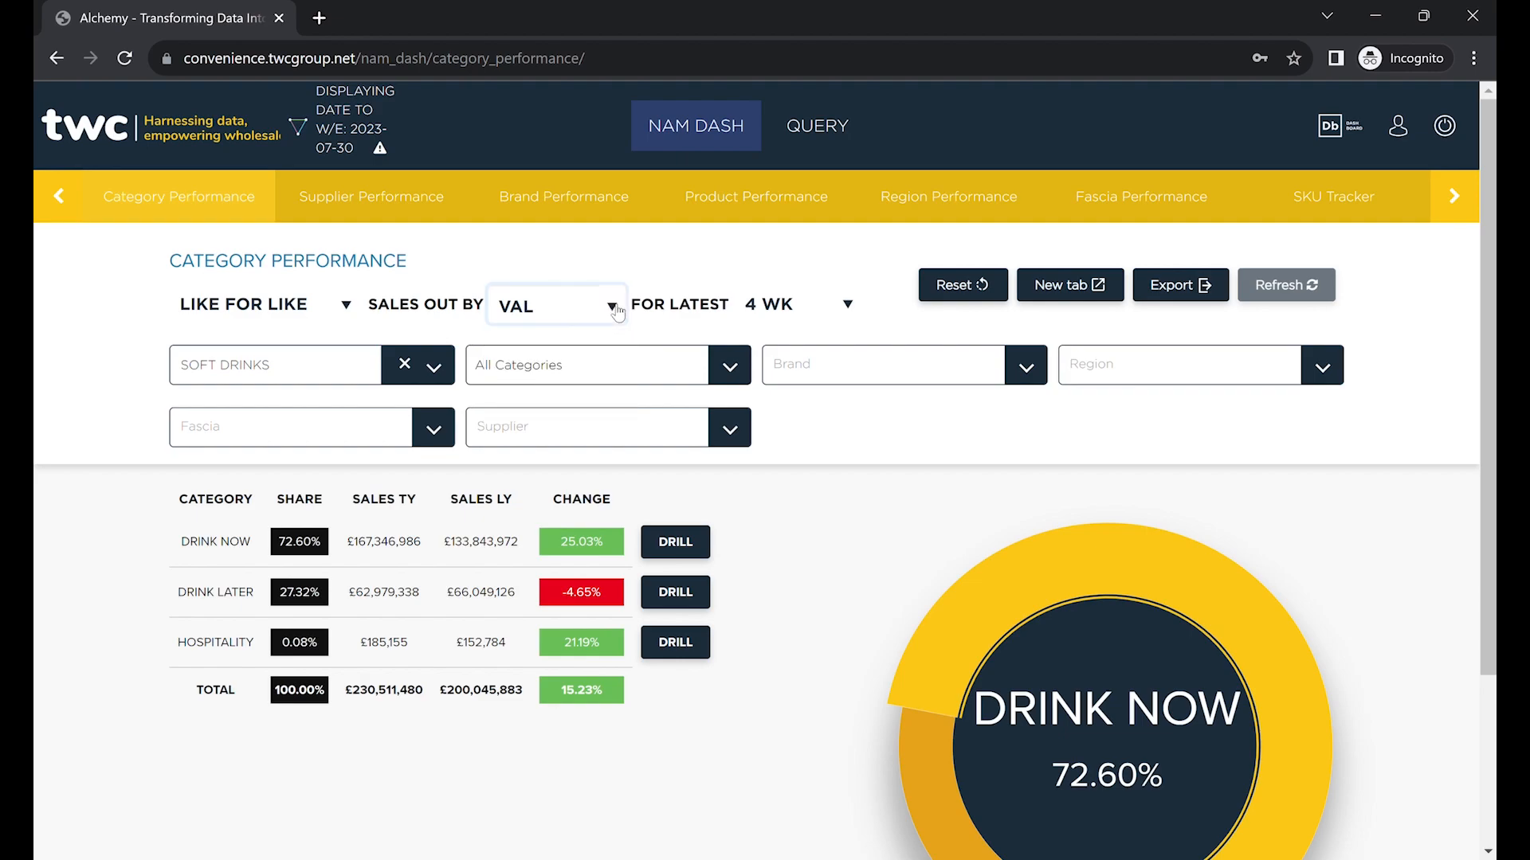
click(849, 304)
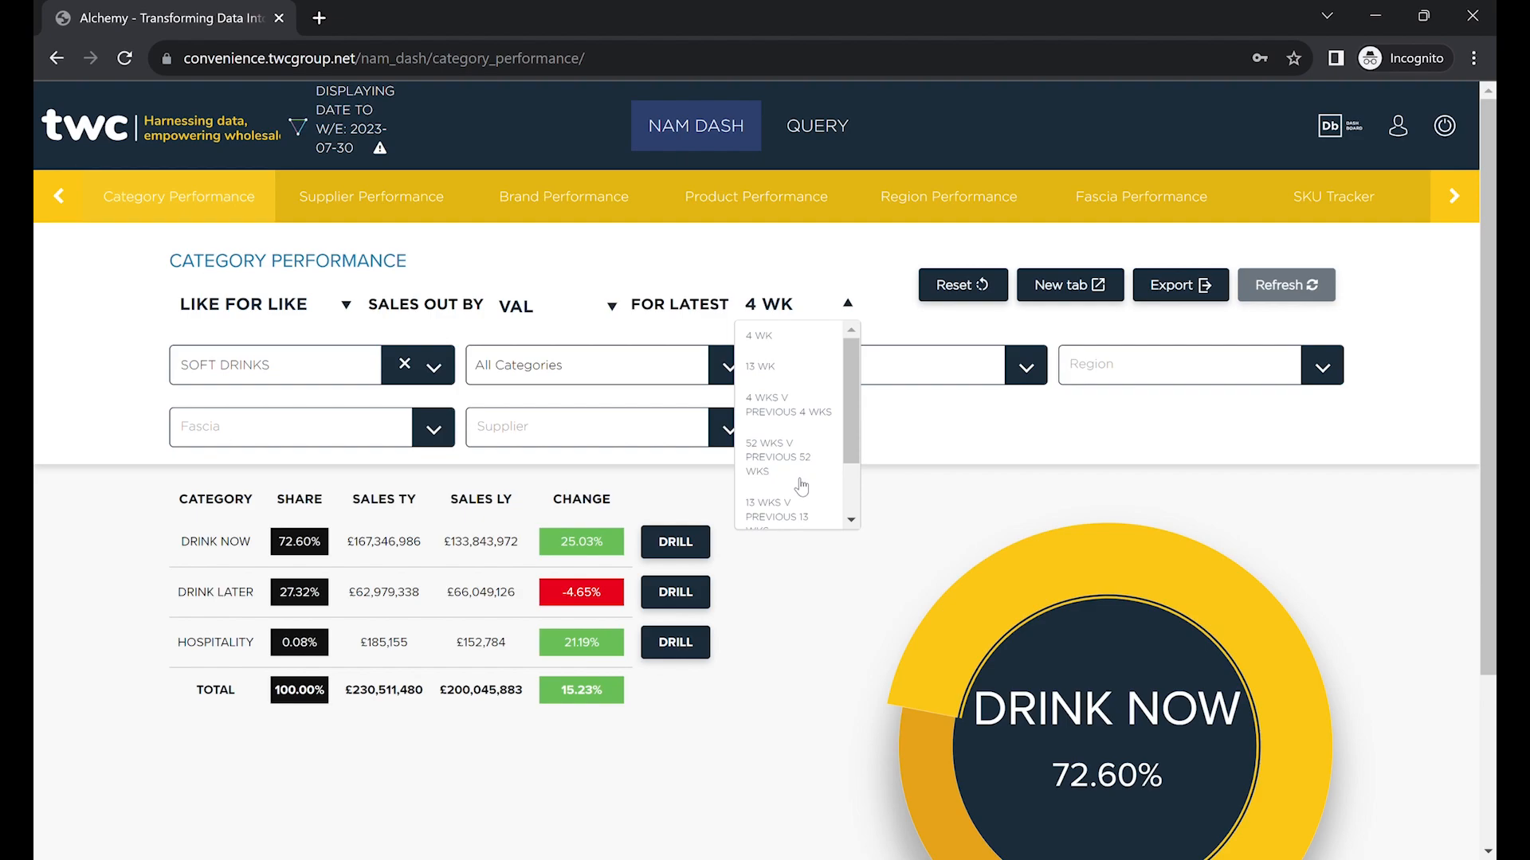
scroll(800, 486, down, 2)
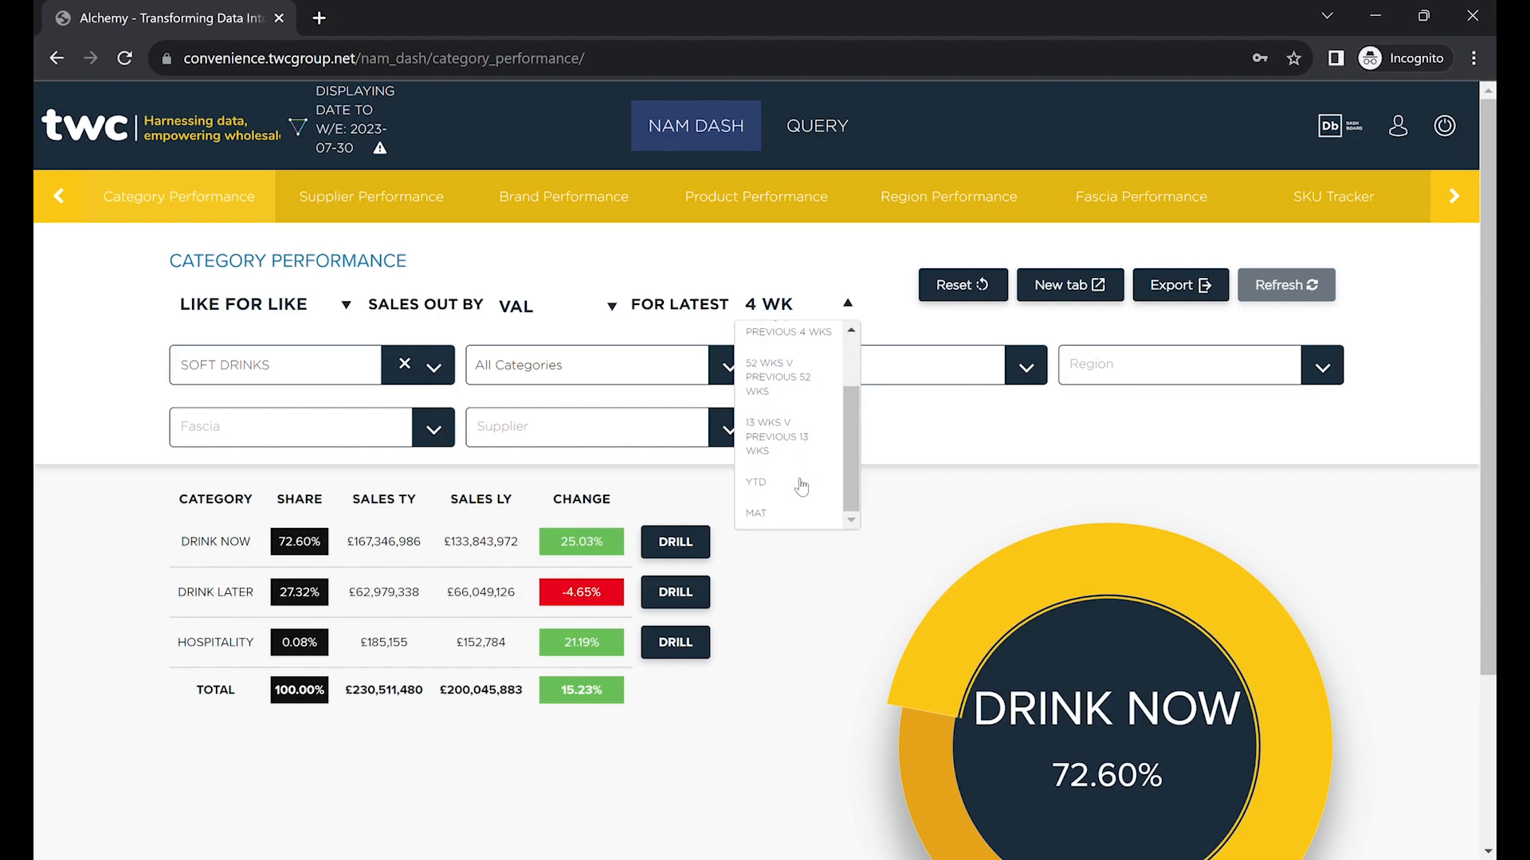
scroll(800, 486, down, 2)
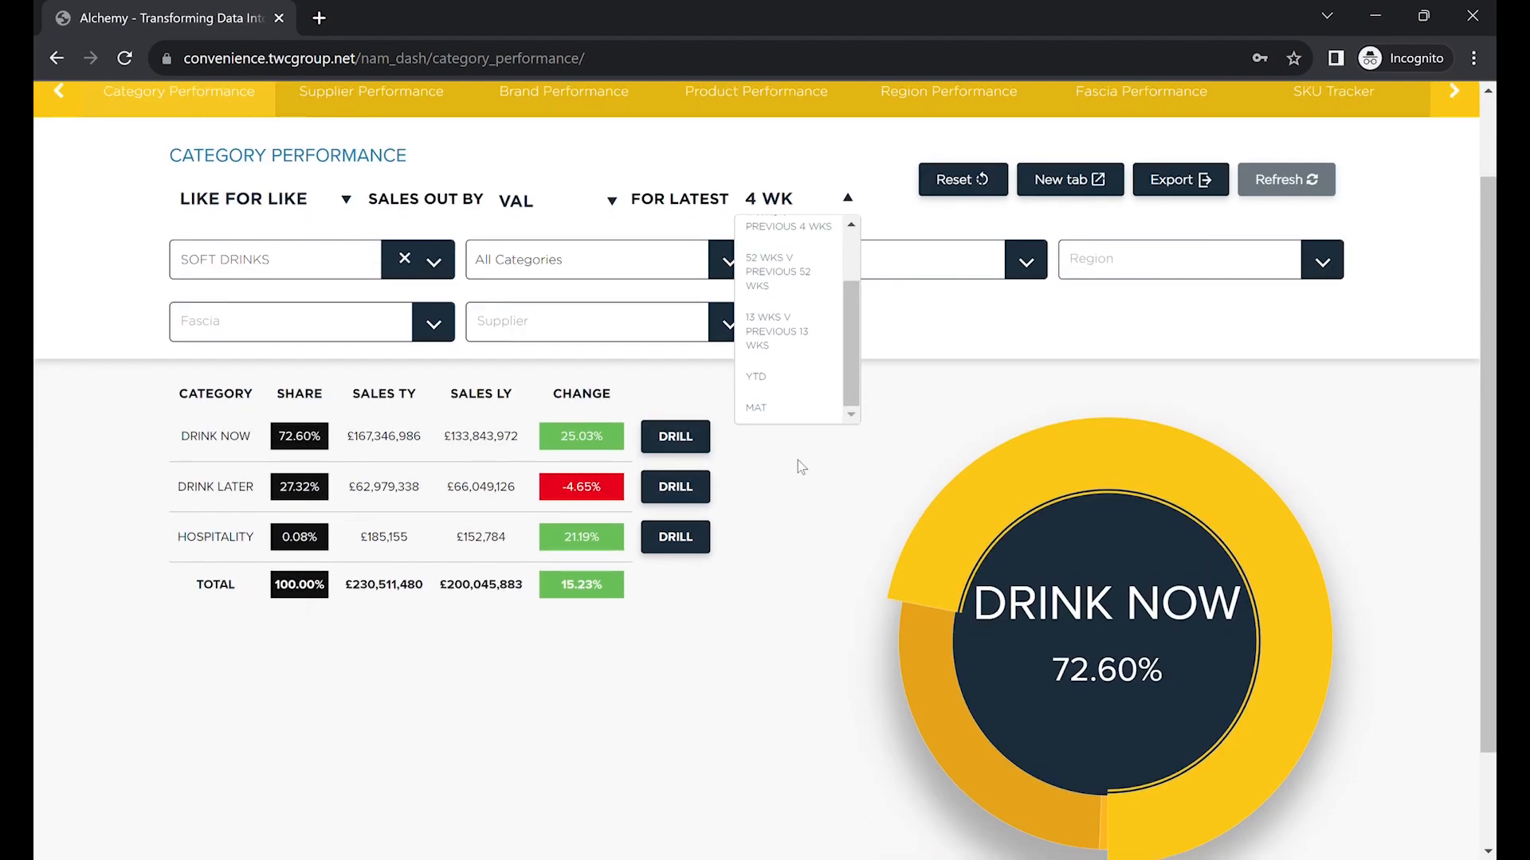
scroll(797, 468, up, 2)
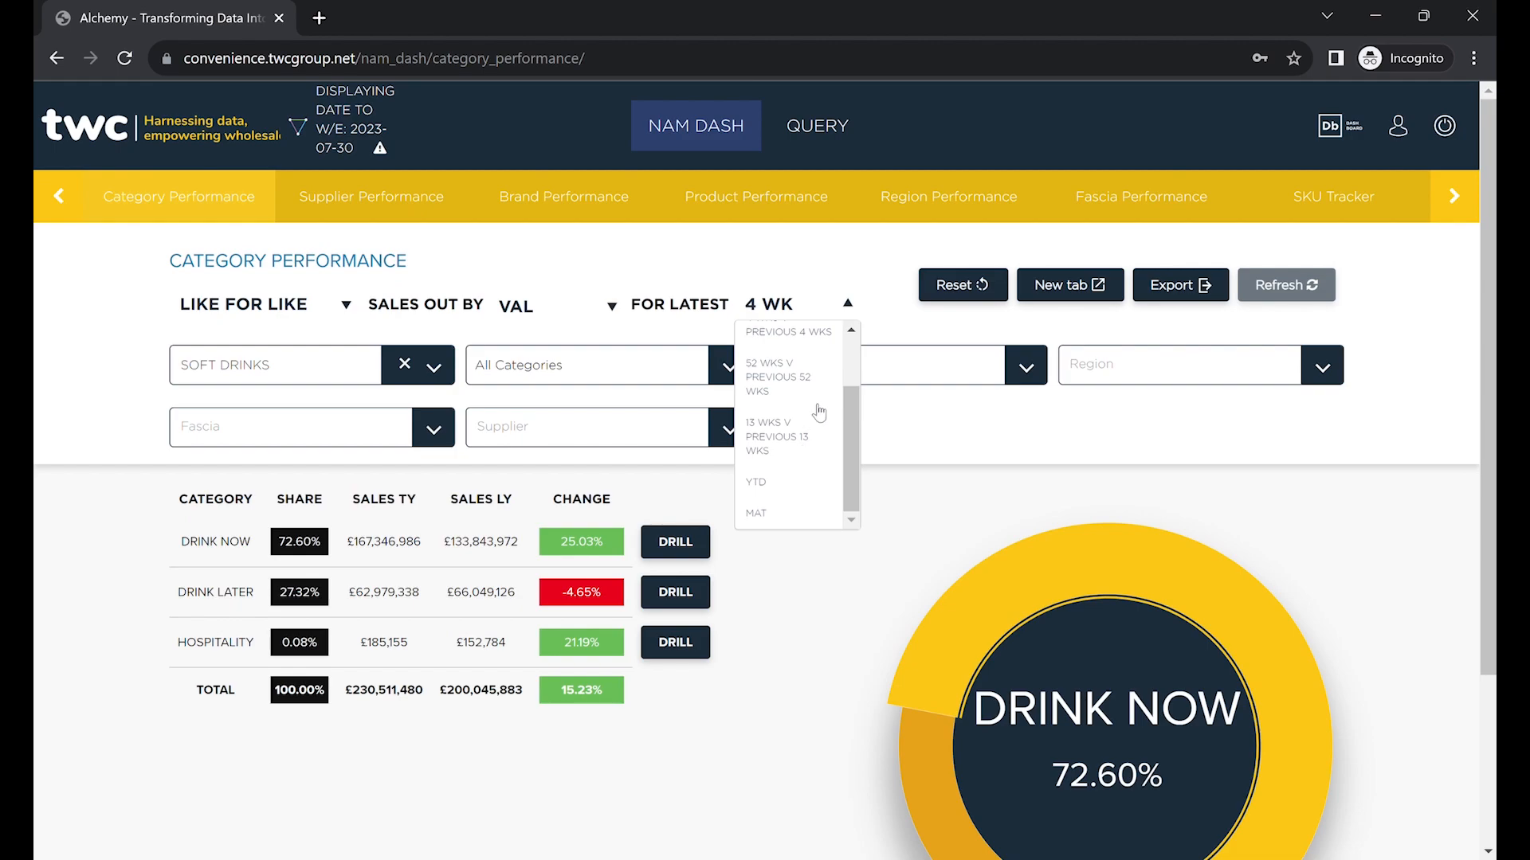
click(851, 303)
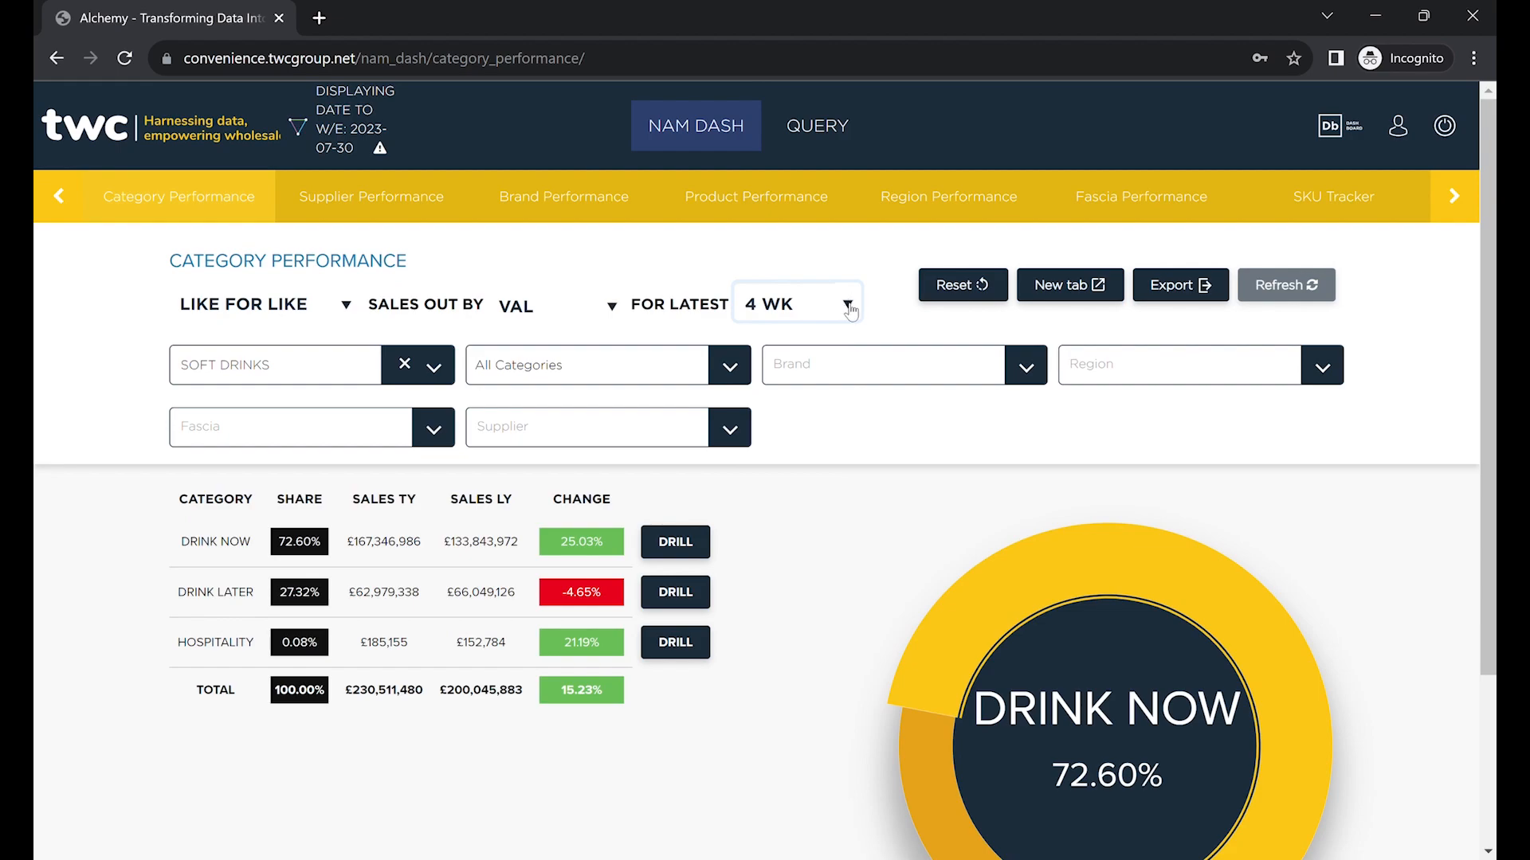
click(1125, 330)
click(1189, 296)
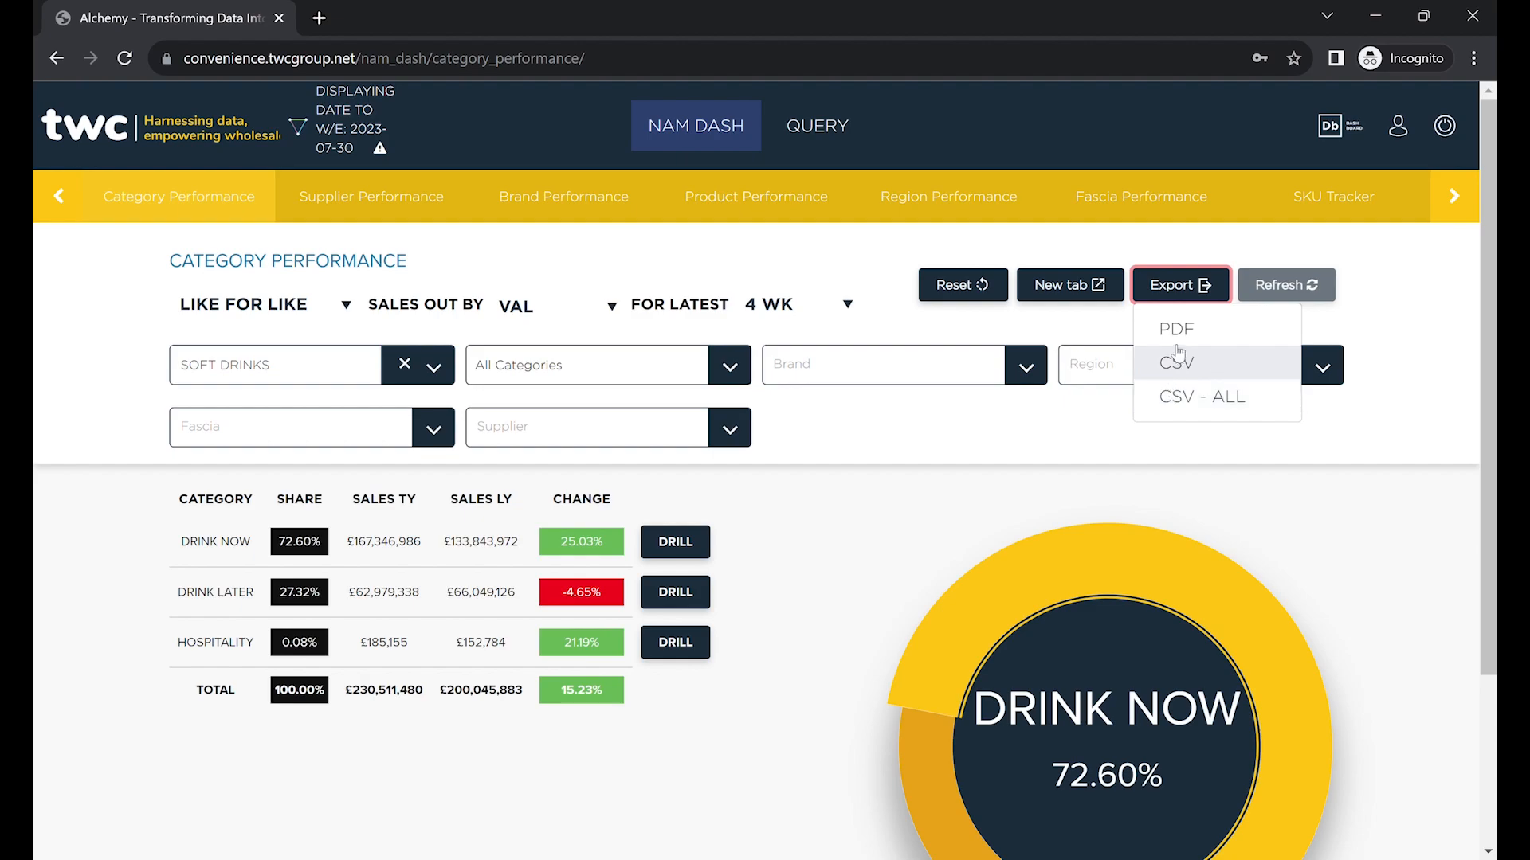
click(1187, 288)
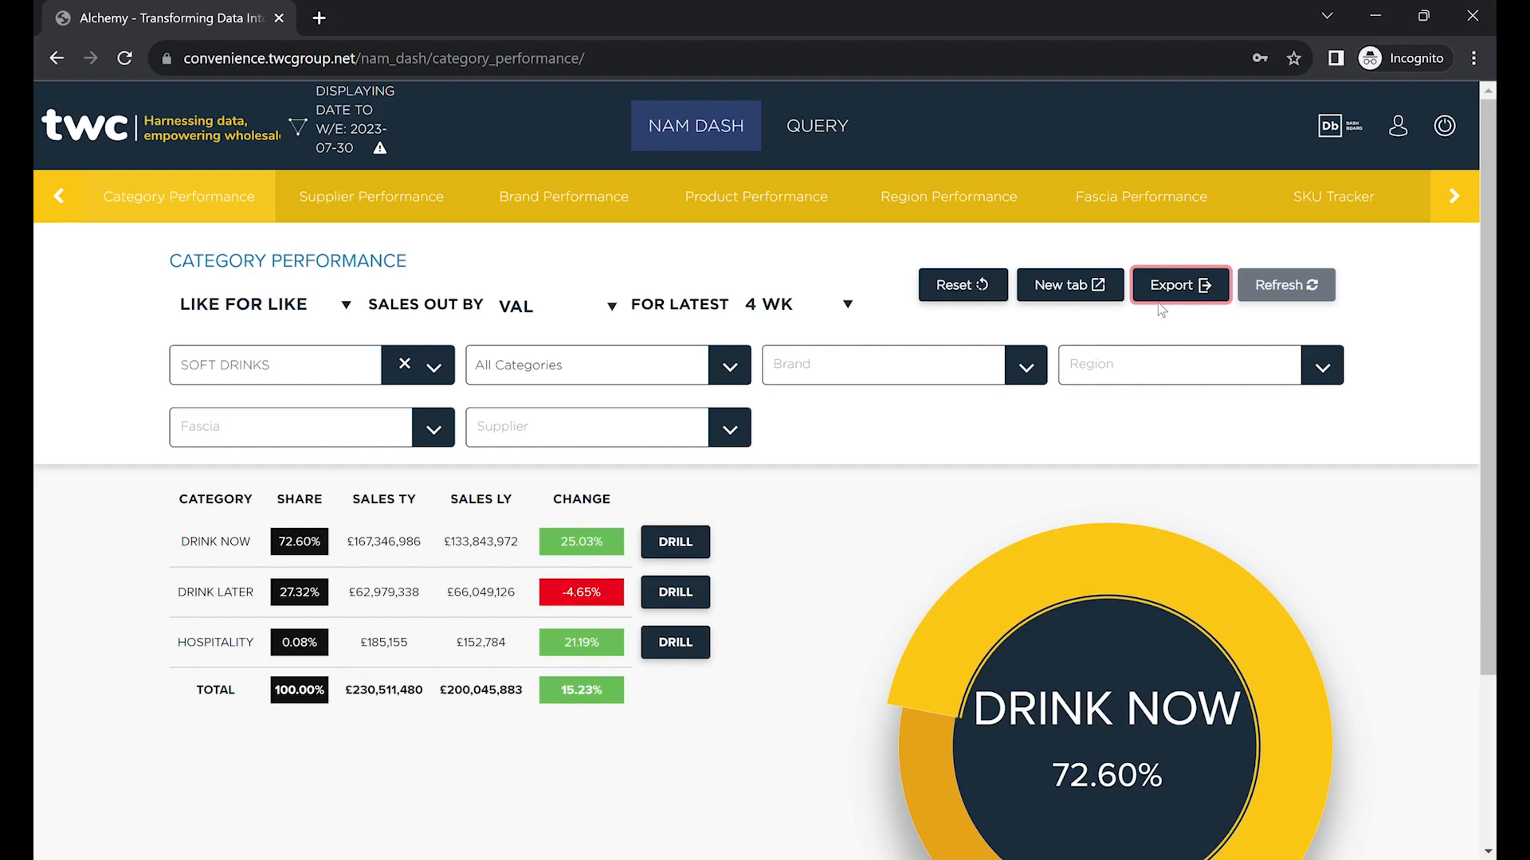
click(407, 206)
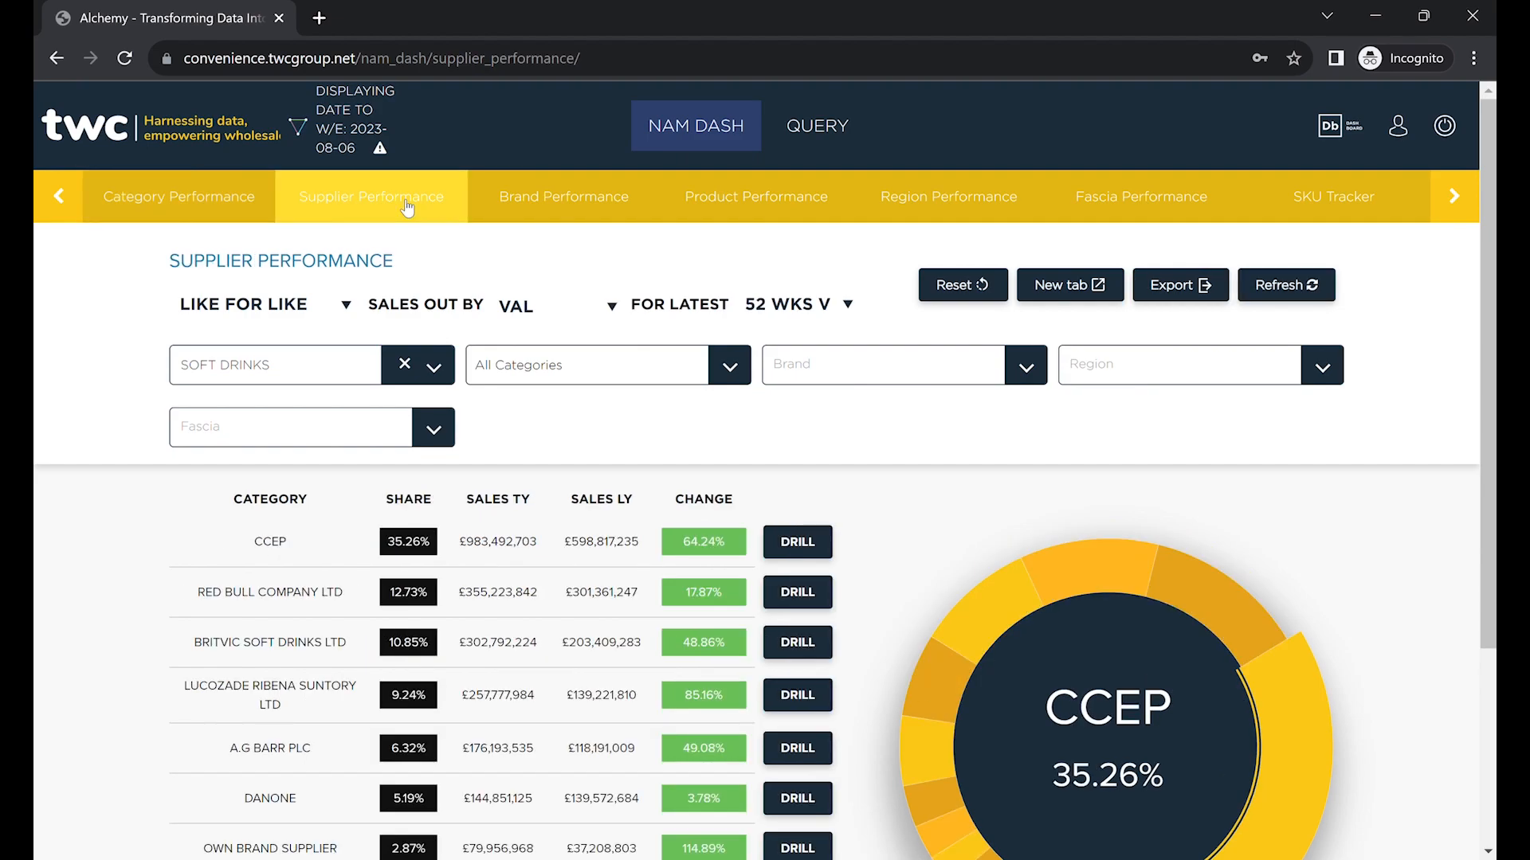
scroll(829, 494, down, 3)
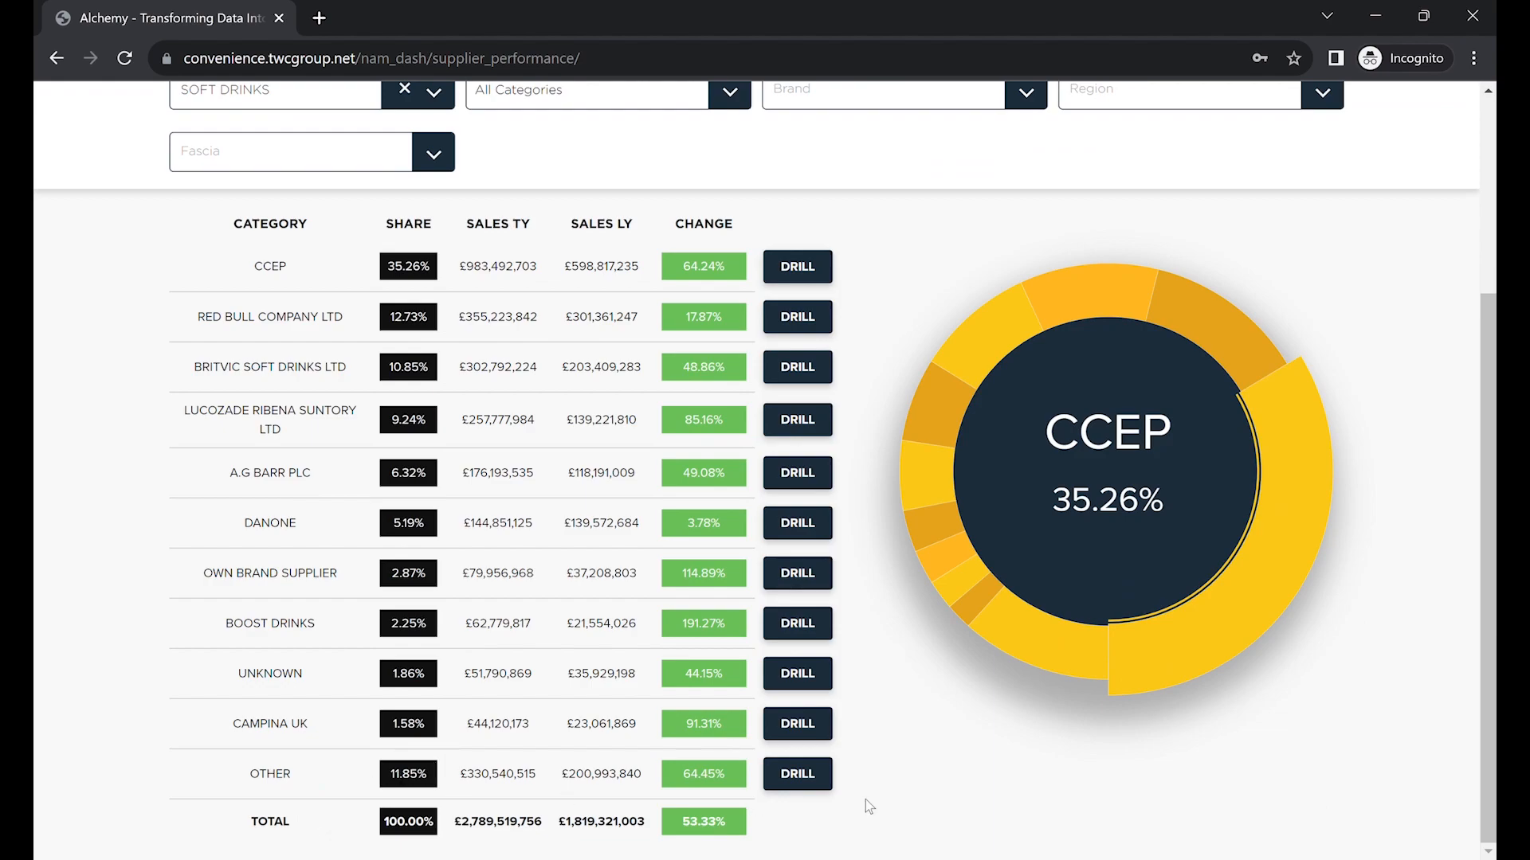
scroll(865, 800, up, 3)
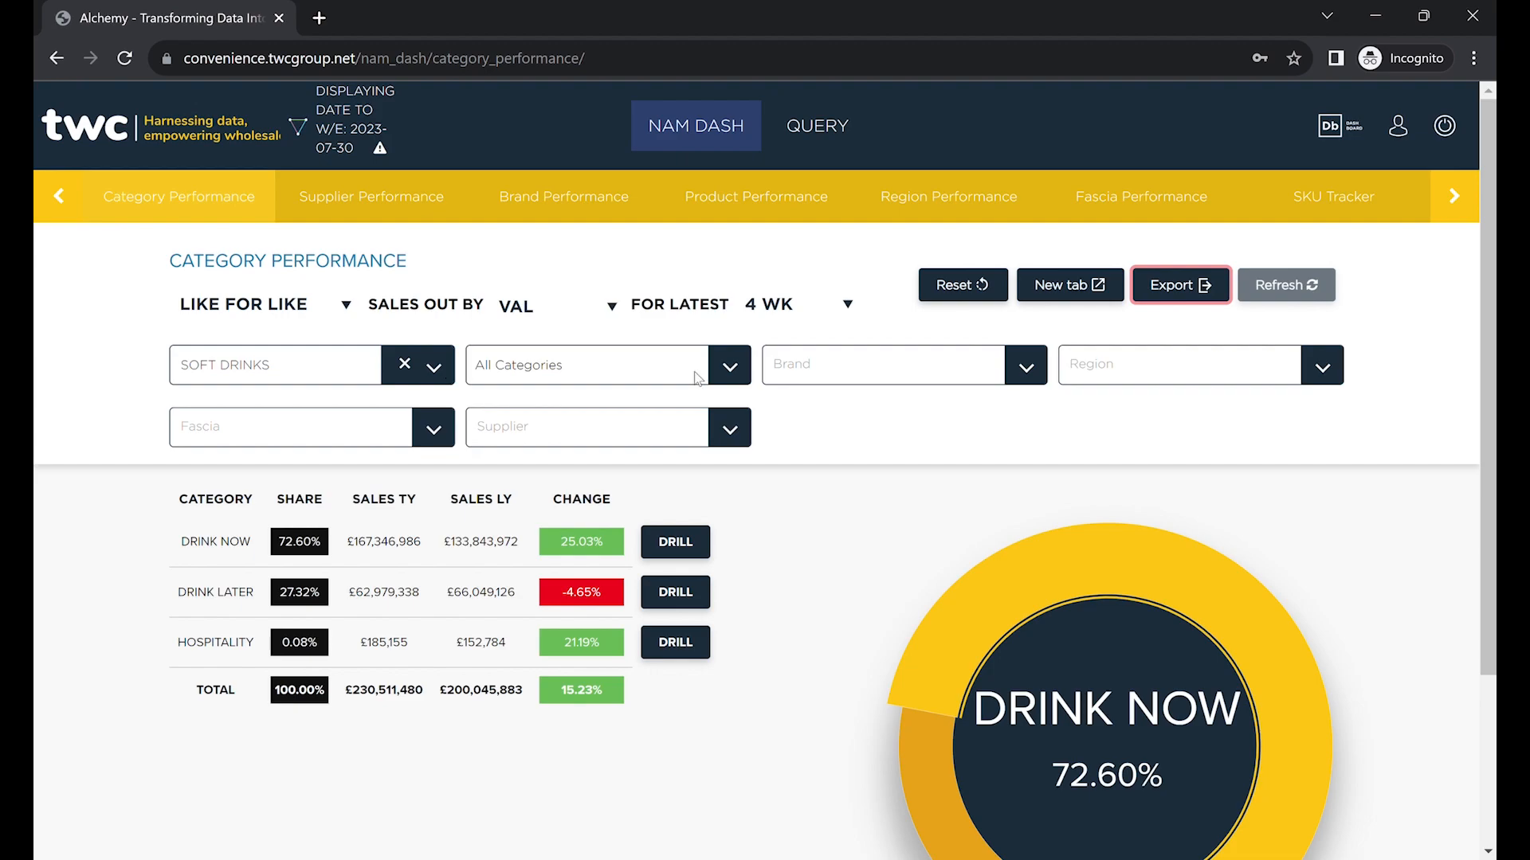
Filter Category Performance to the DRINK NOW category and refresh the report.
click(739, 373)
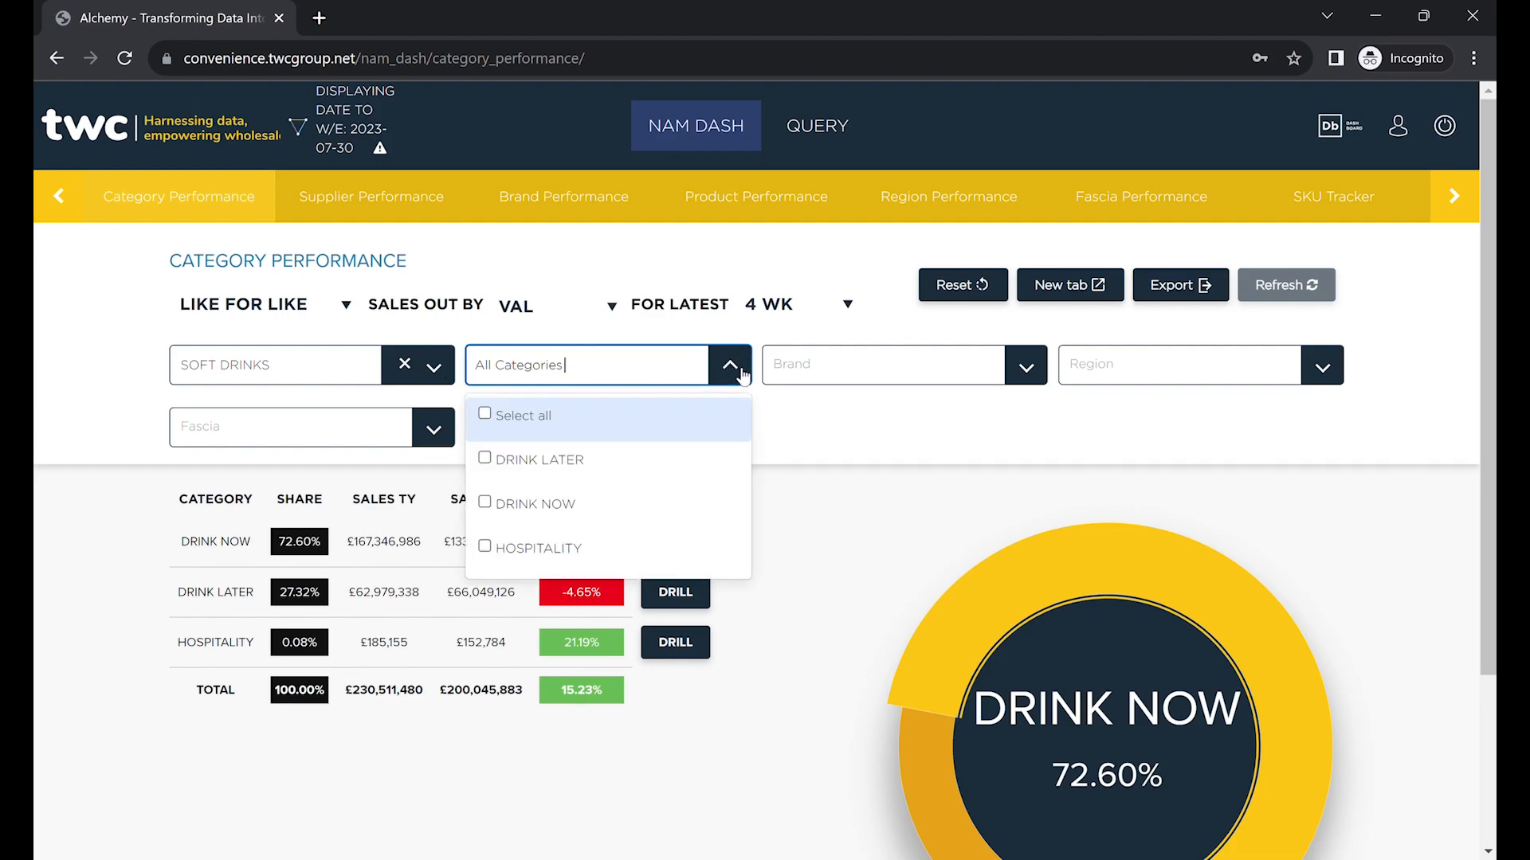
click(619, 504)
click(758, 324)
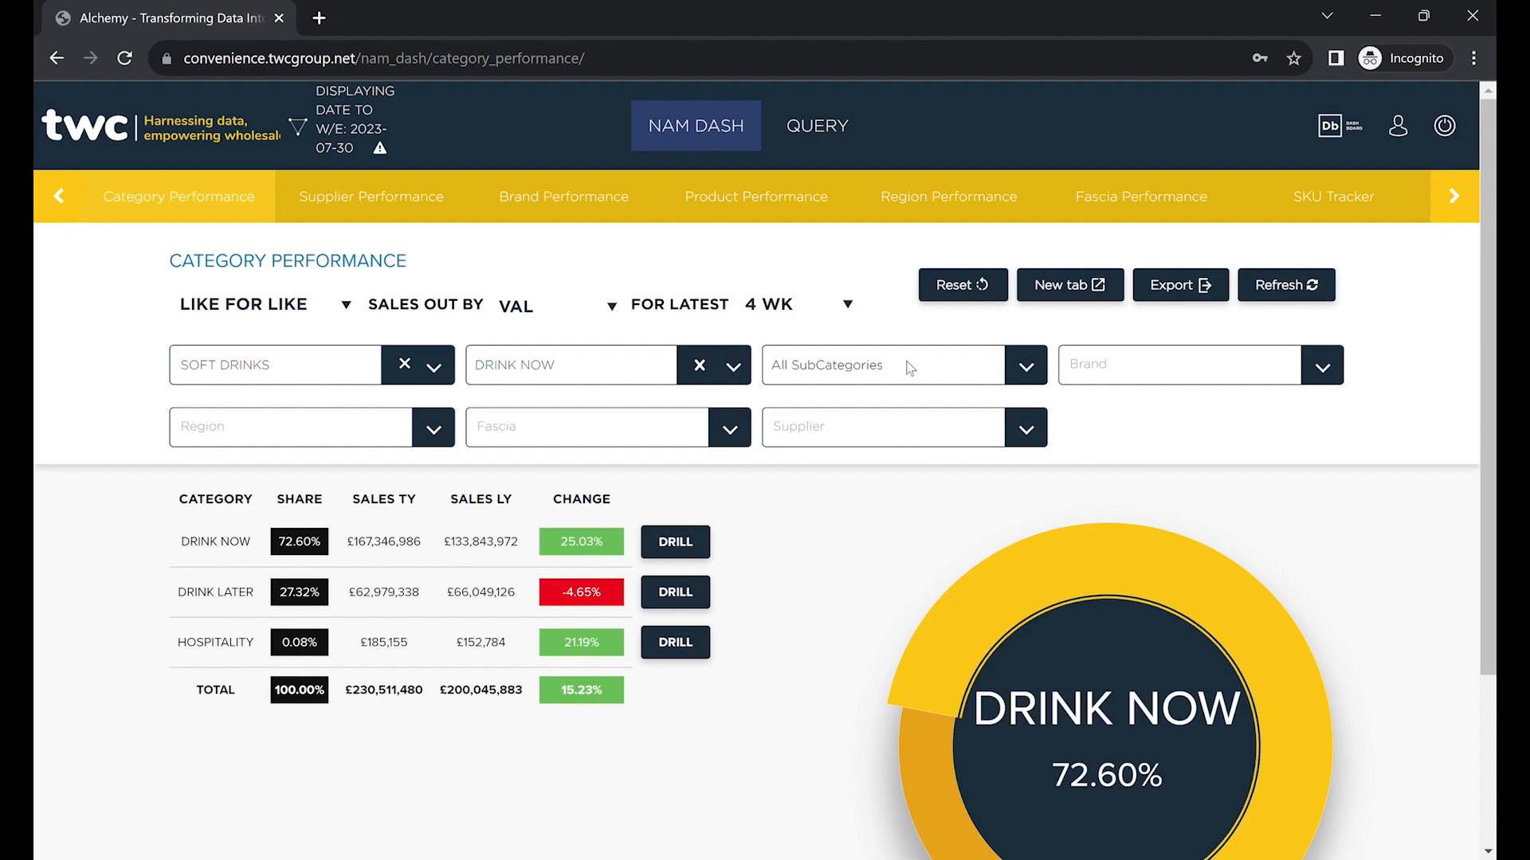
click(1303, 287)
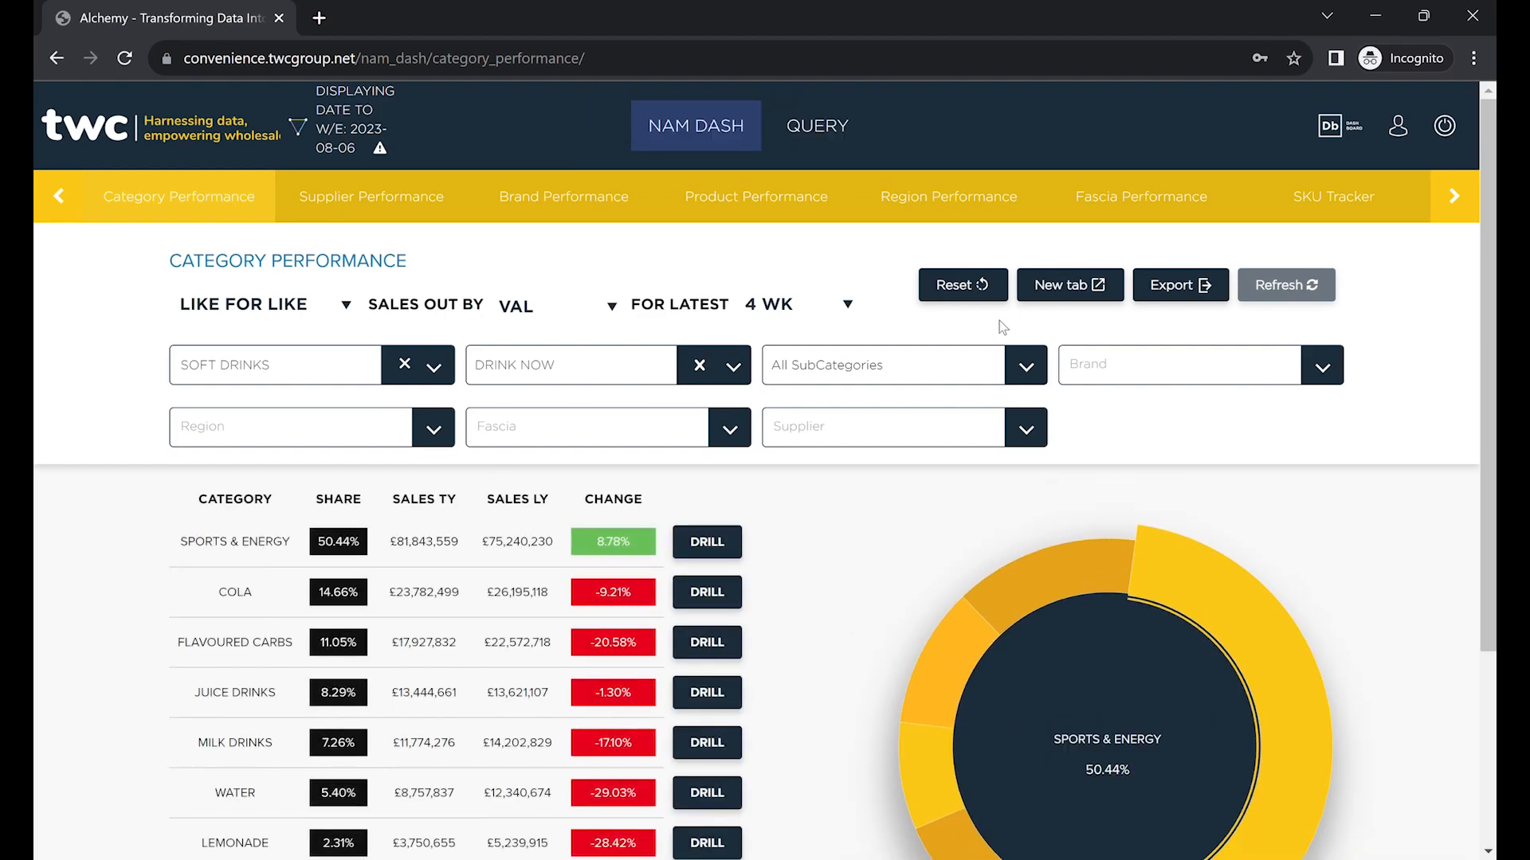
Look through the Fascia and Region filter options.
click(738, 441)
scroll(700, 495, down, 2)
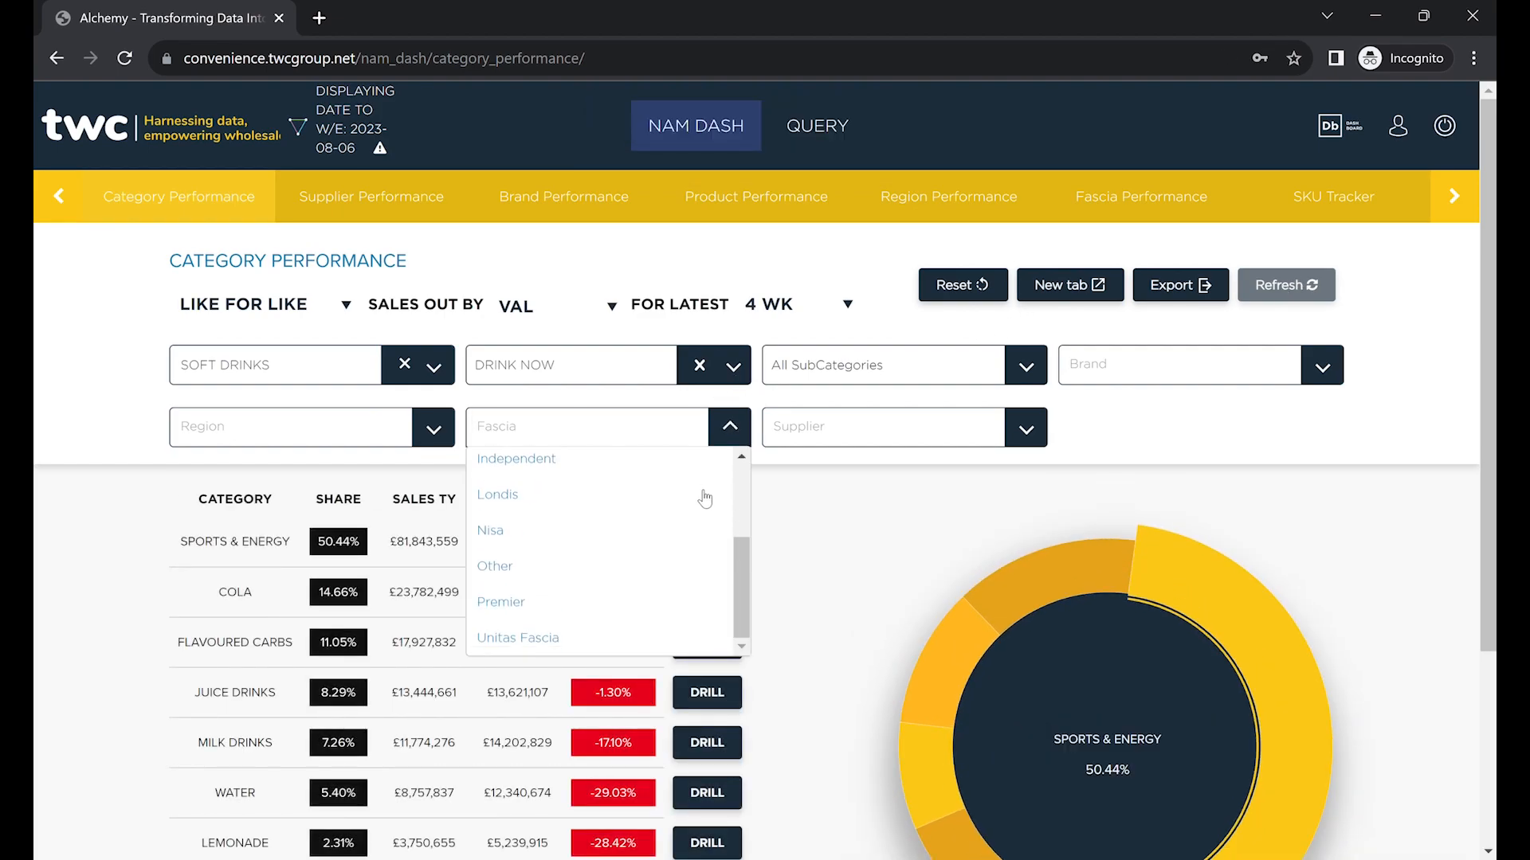
click(423, 441)
scroll(393, 482, down, 3)
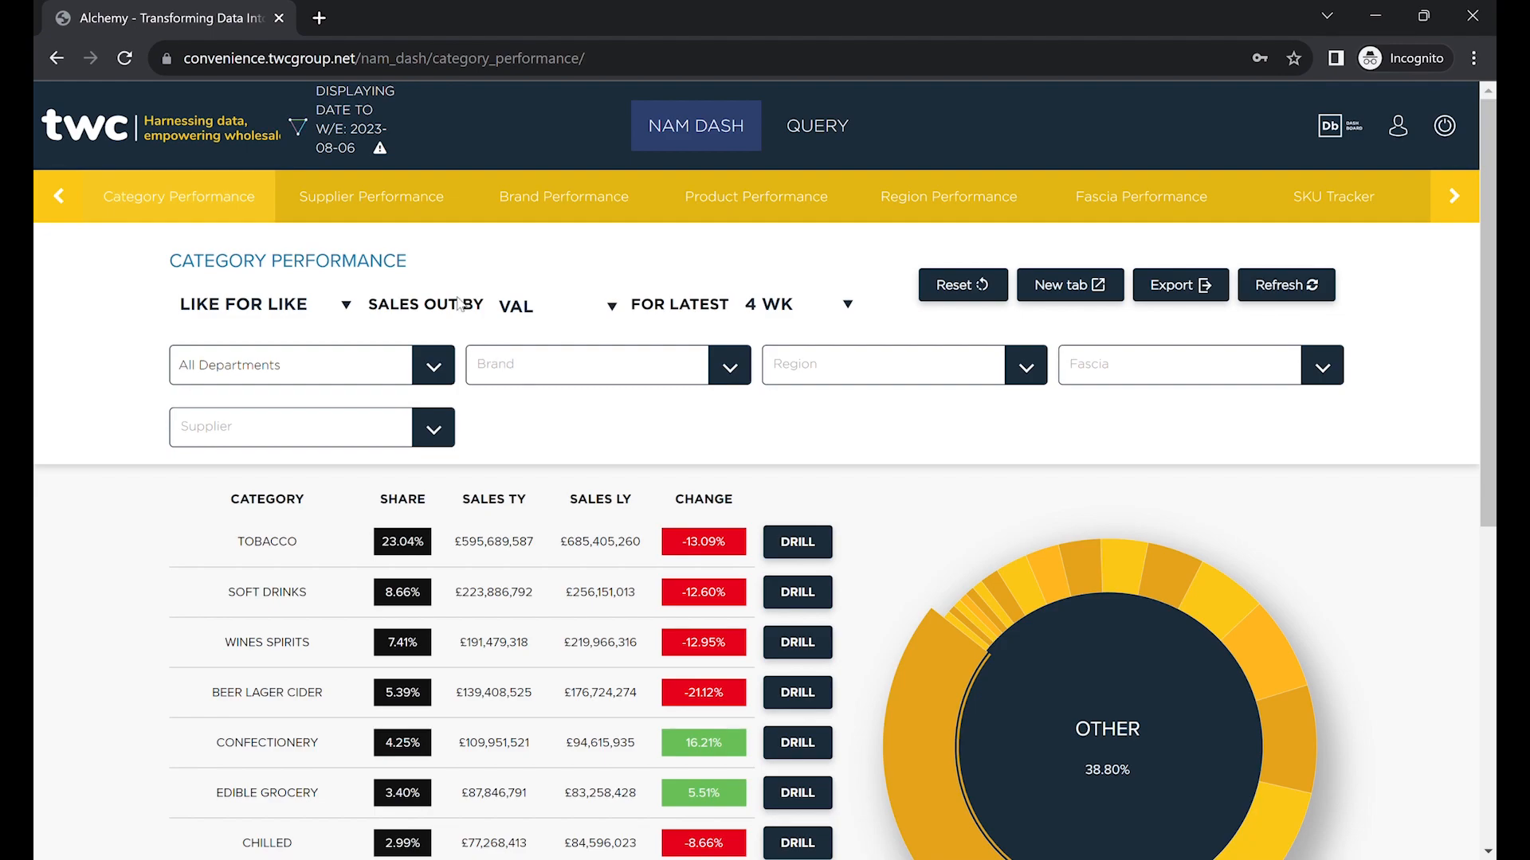
Switch to Supplier Performance and check the sales measure and time period options.
click(414, 200)
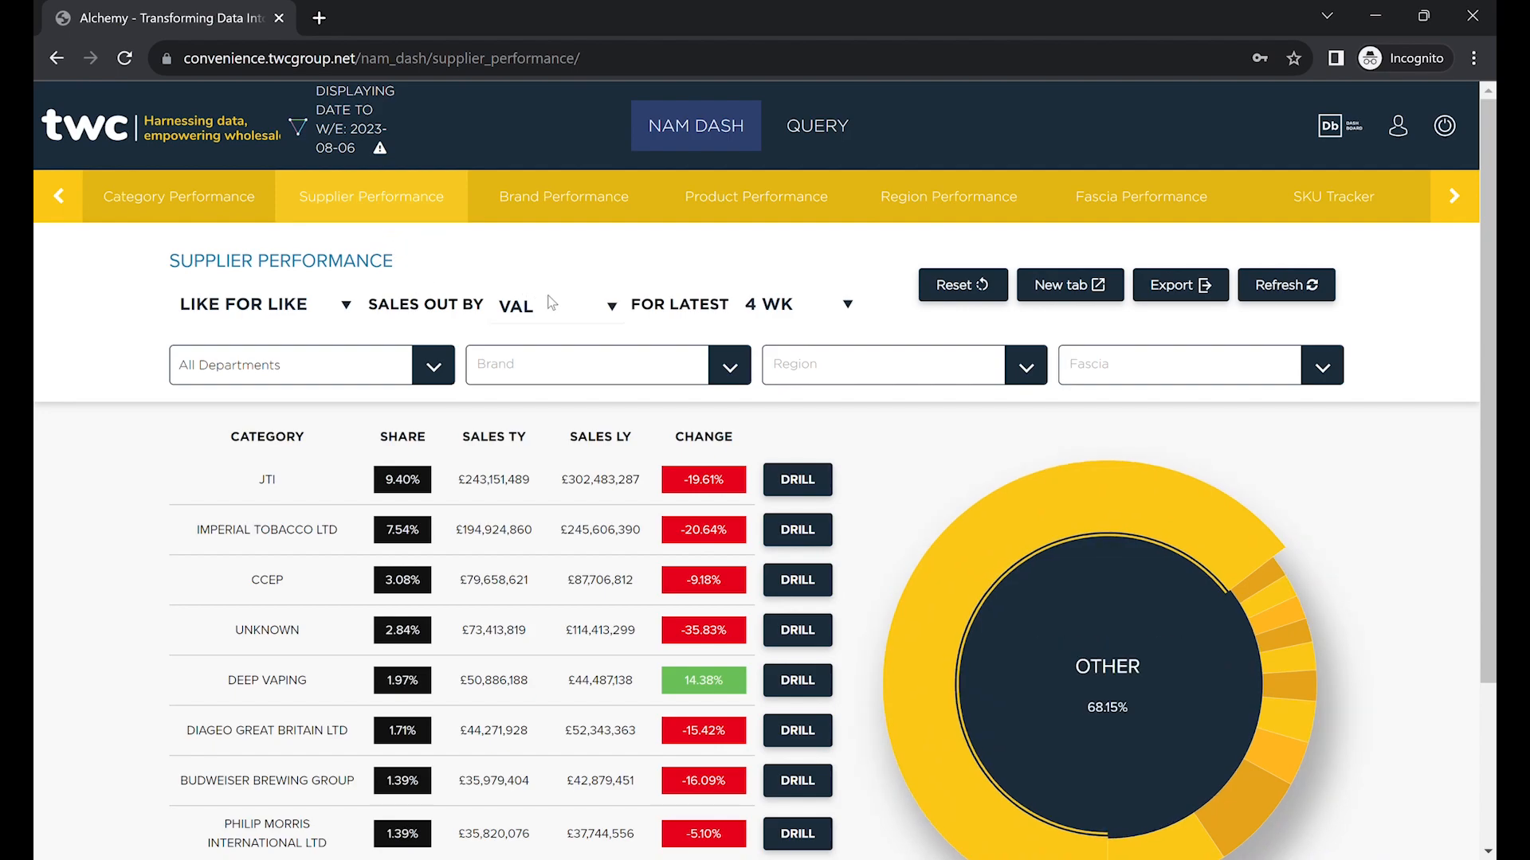
click(597, 312)
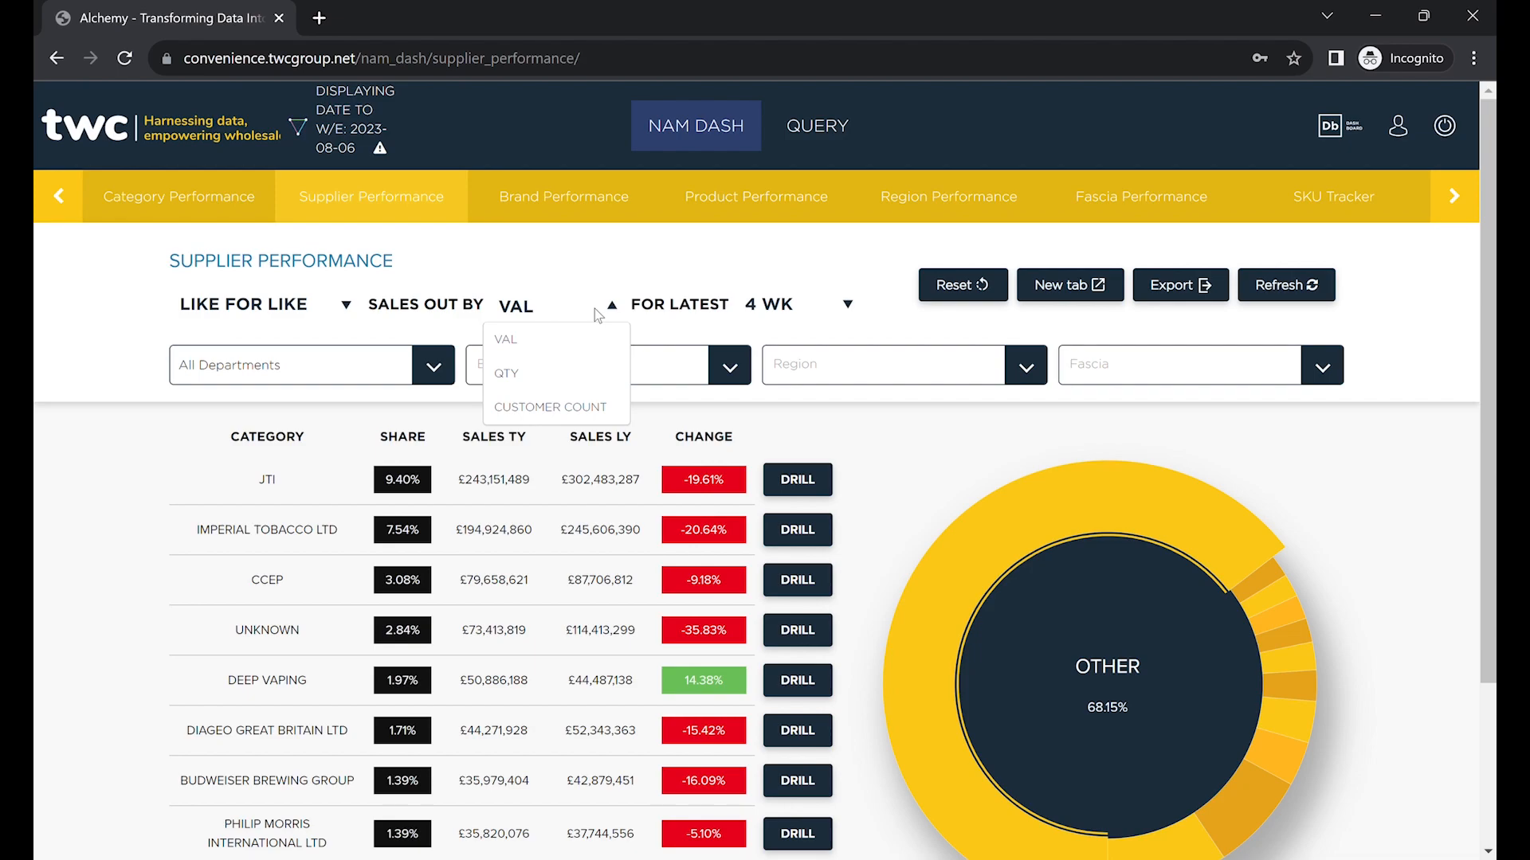
click(812, 305)
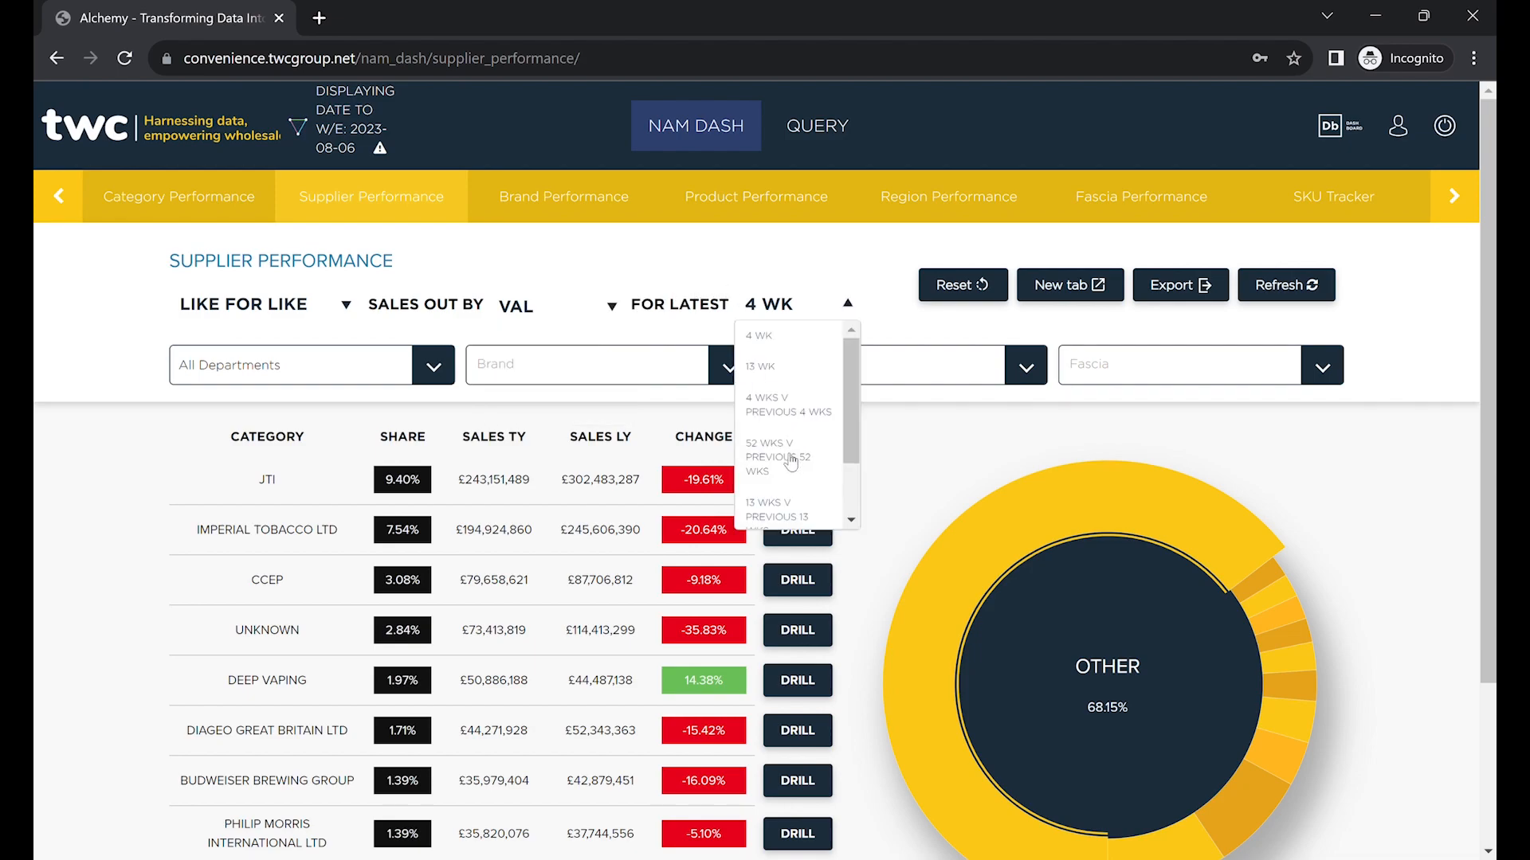
Filter Supplier Performance to the SOFT DRINKS department and DRINK NOW category.
click(437, 370)
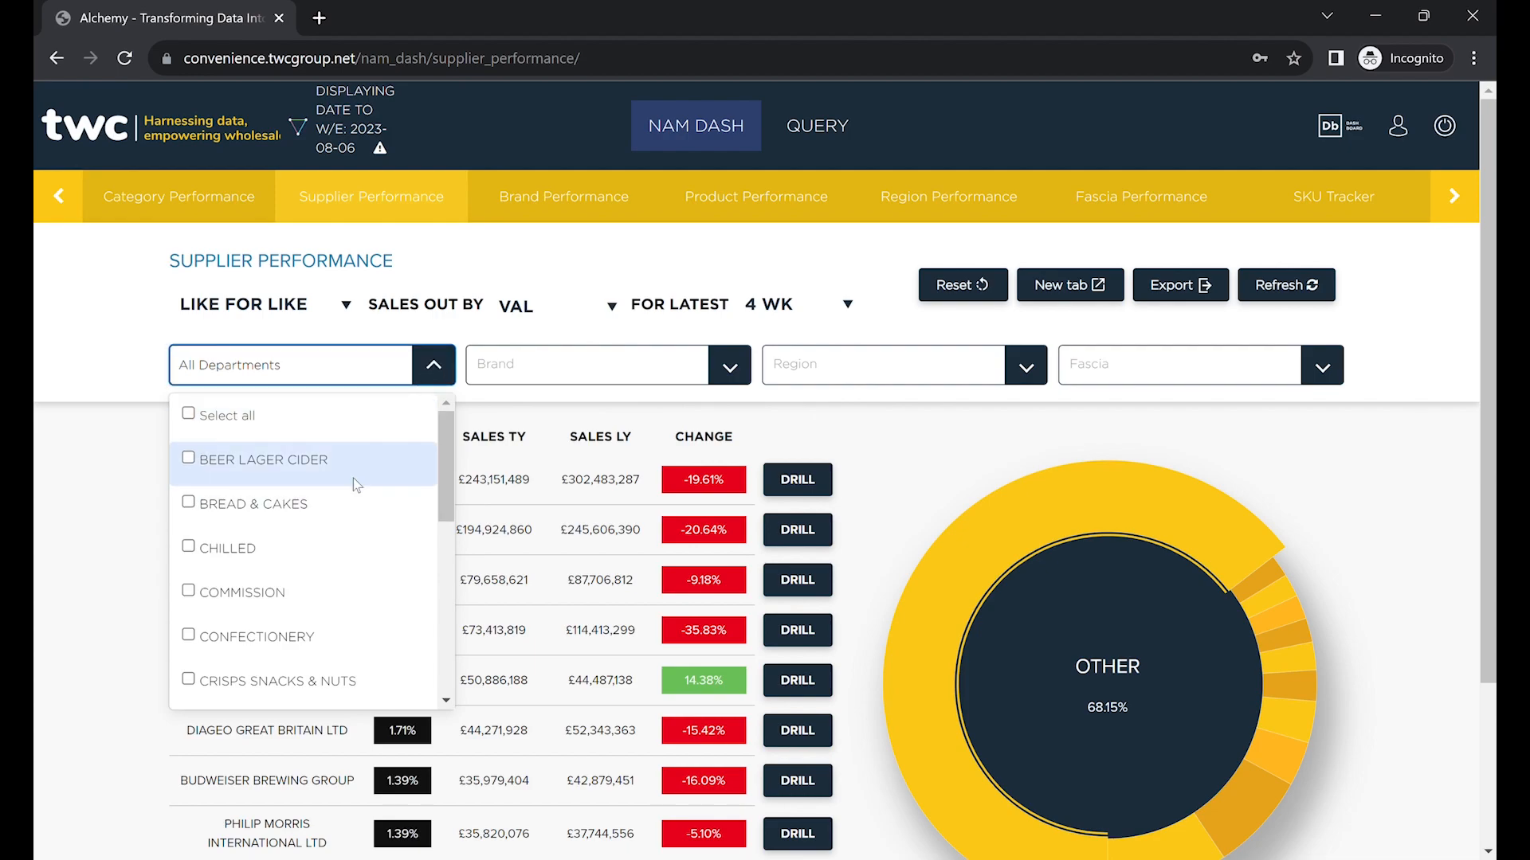
scroll(352, 478, down, 3)
scroll(271, 656, down, 1)
scroll(283, 637, down, 3)
scroll(283, 634, up, 3)
scroll(283, 634, down, 3)
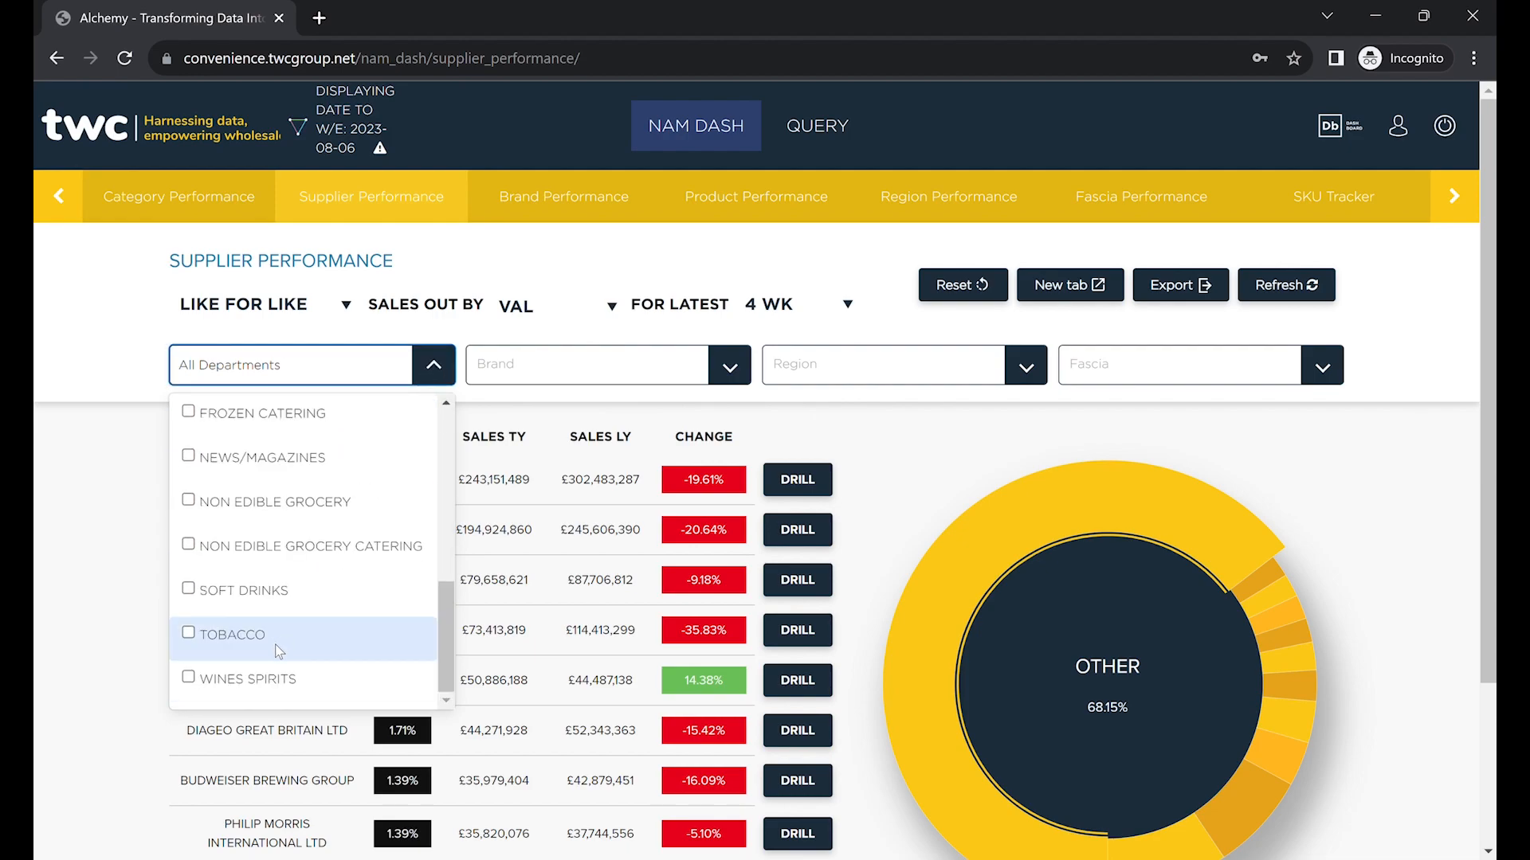
click(298, 592)
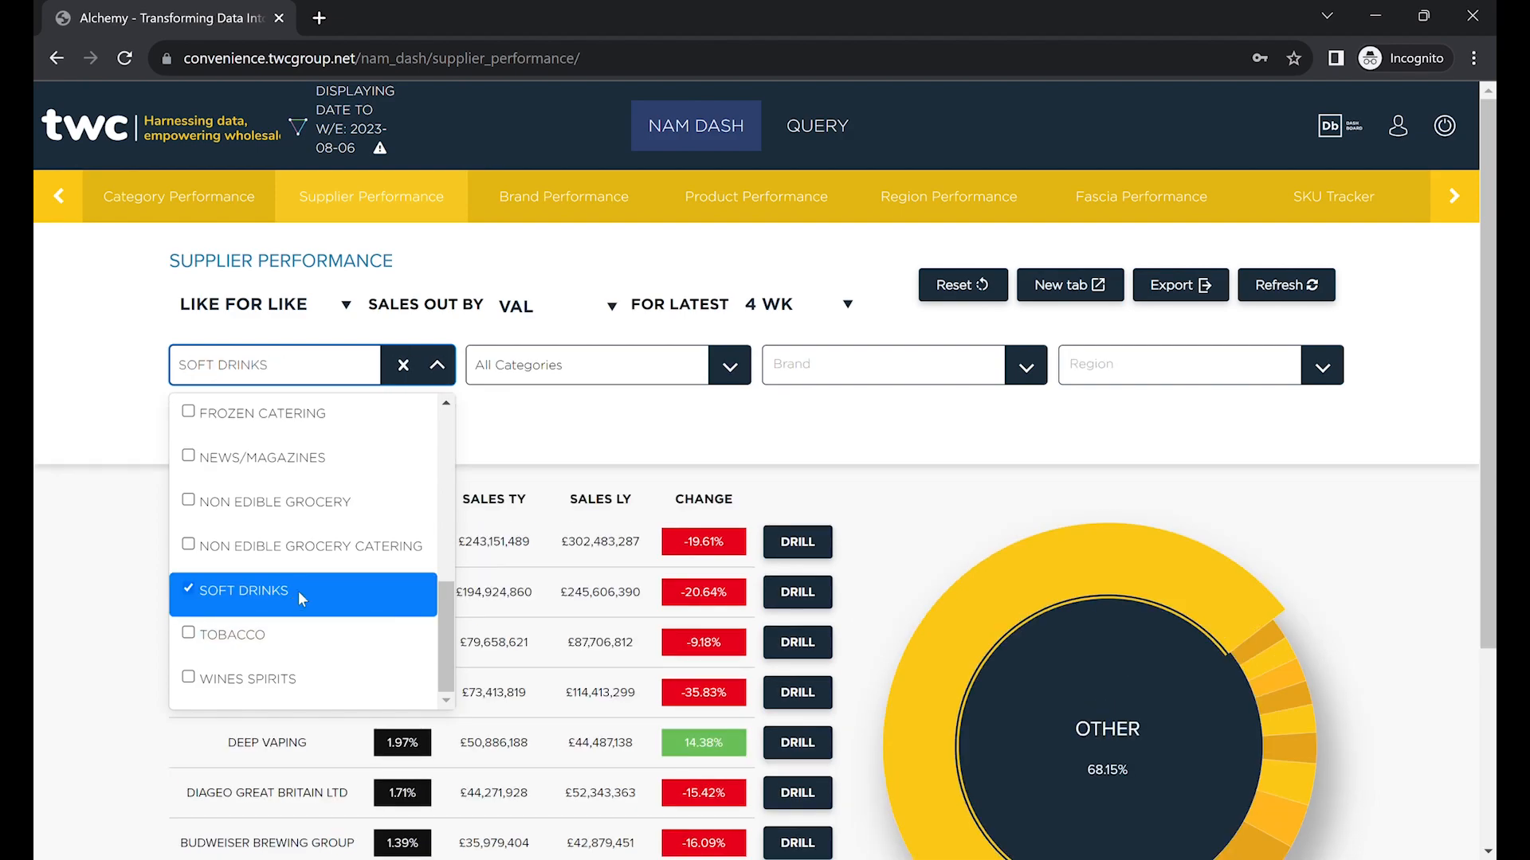
click(726, 371)
click(557, 513)
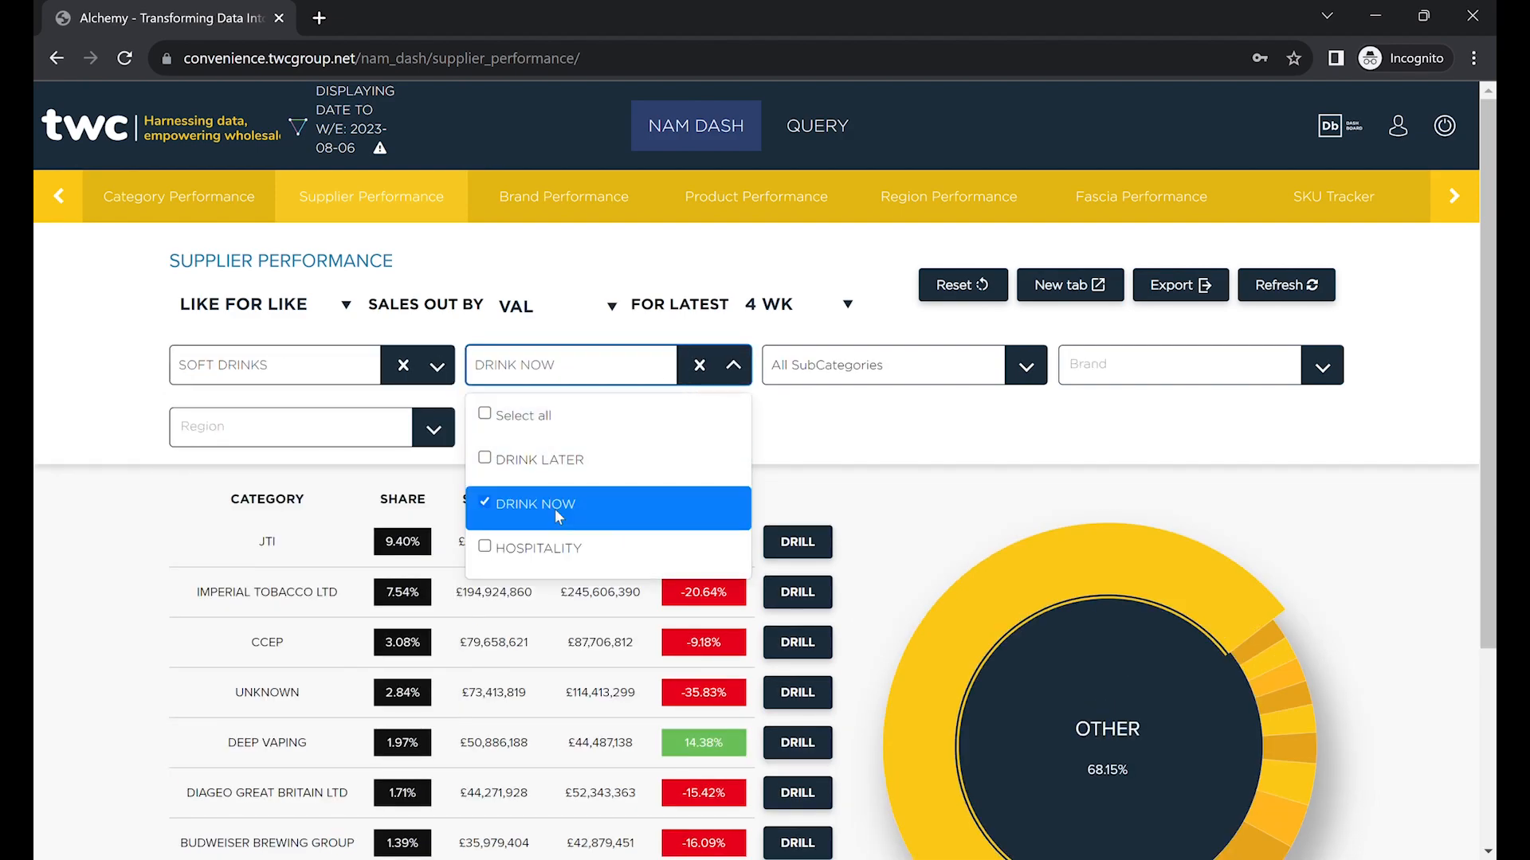
Browse the SubCategory, Brand, Region and Fascia lists, then export all data as CSV - ALL.
click(1026, 371)
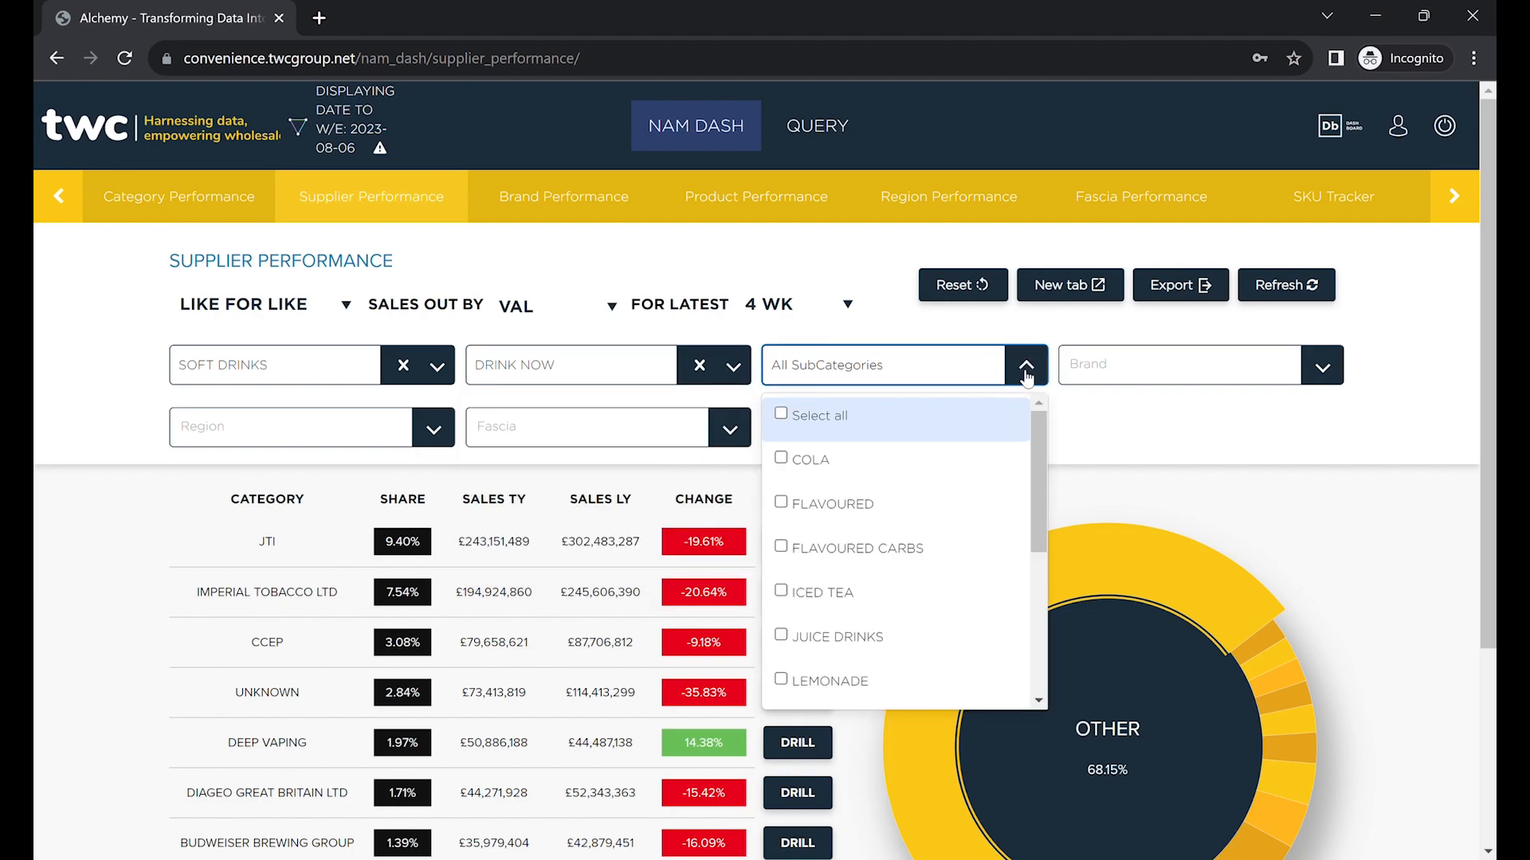
click(1322, 371)
click(431, 434)
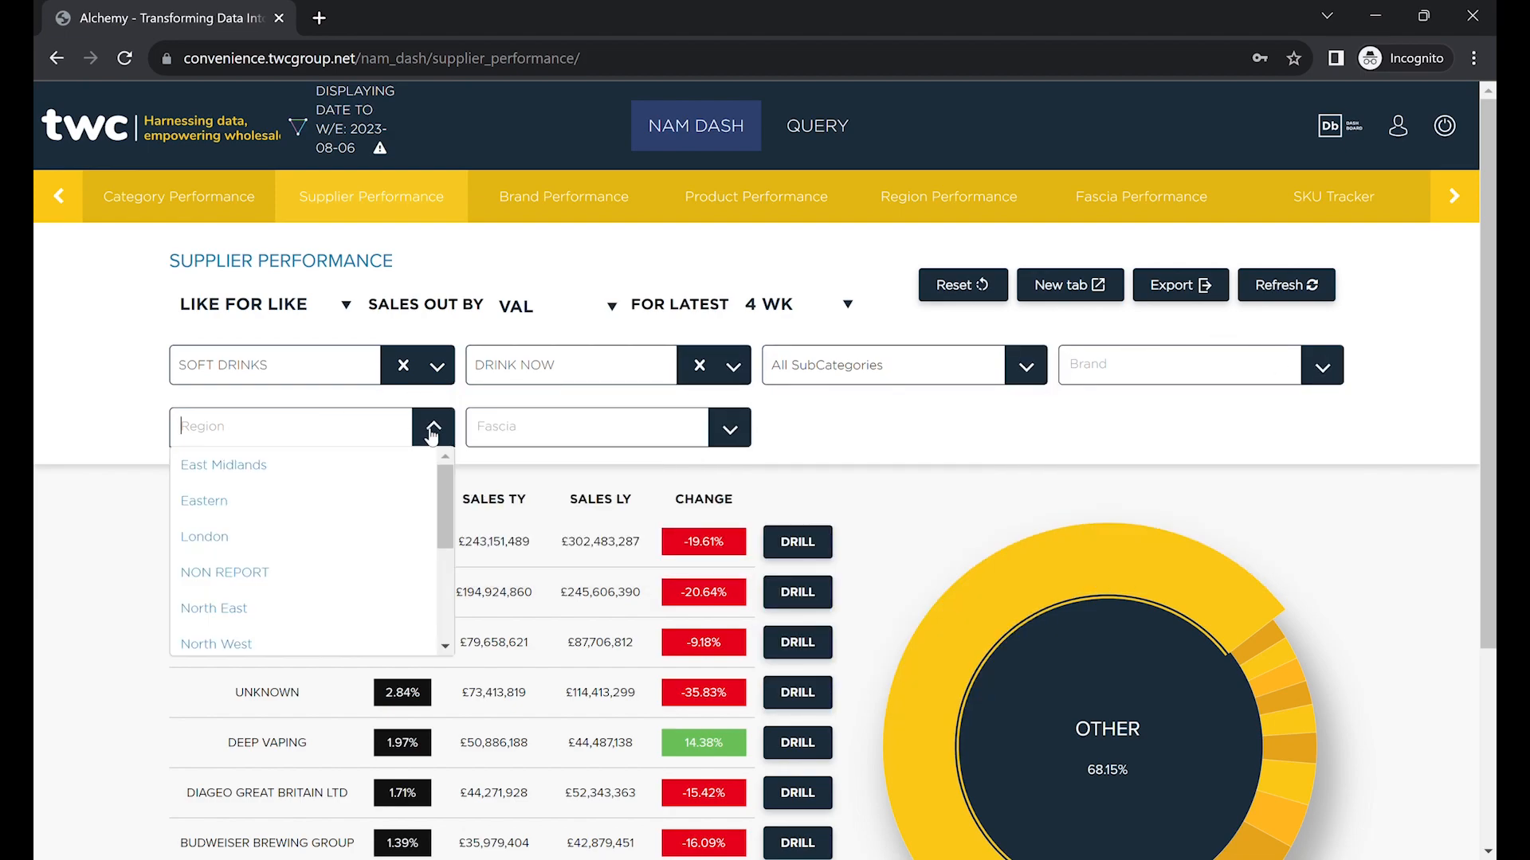
click(735, 435)
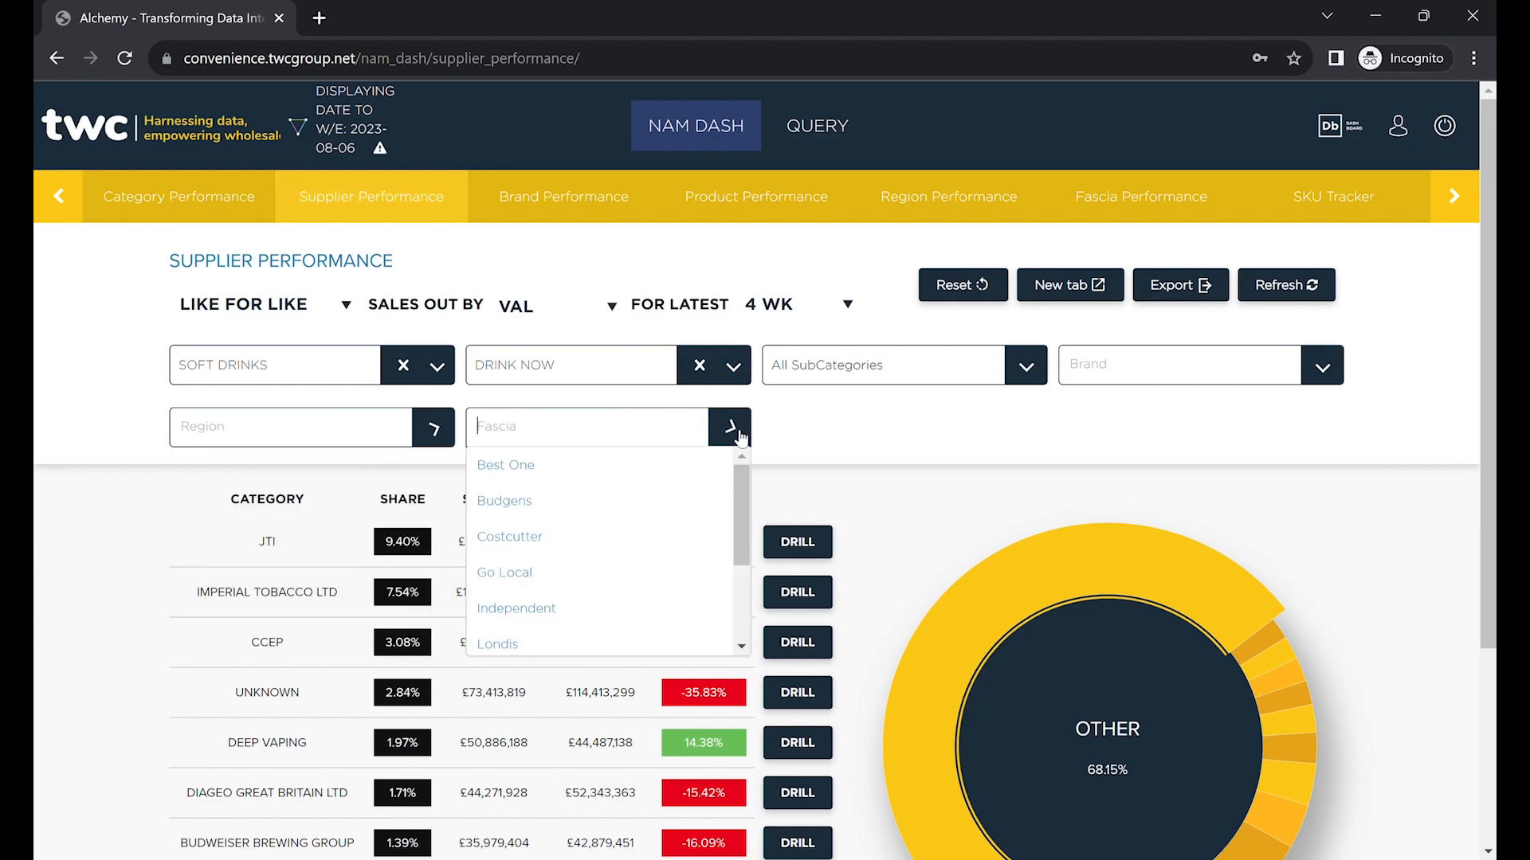
click(837, 437)
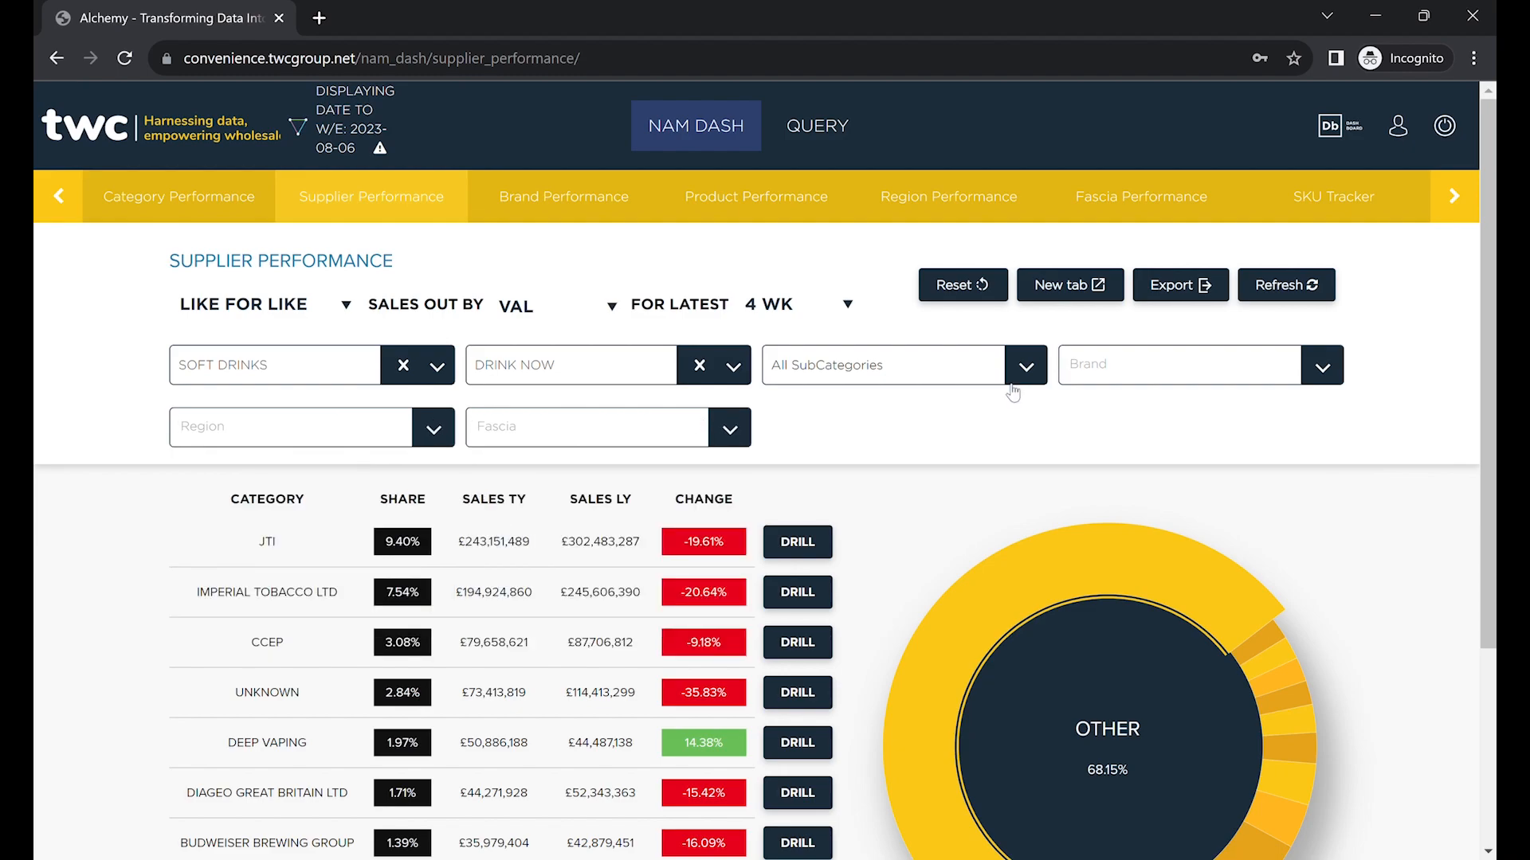
click(1189, 301)
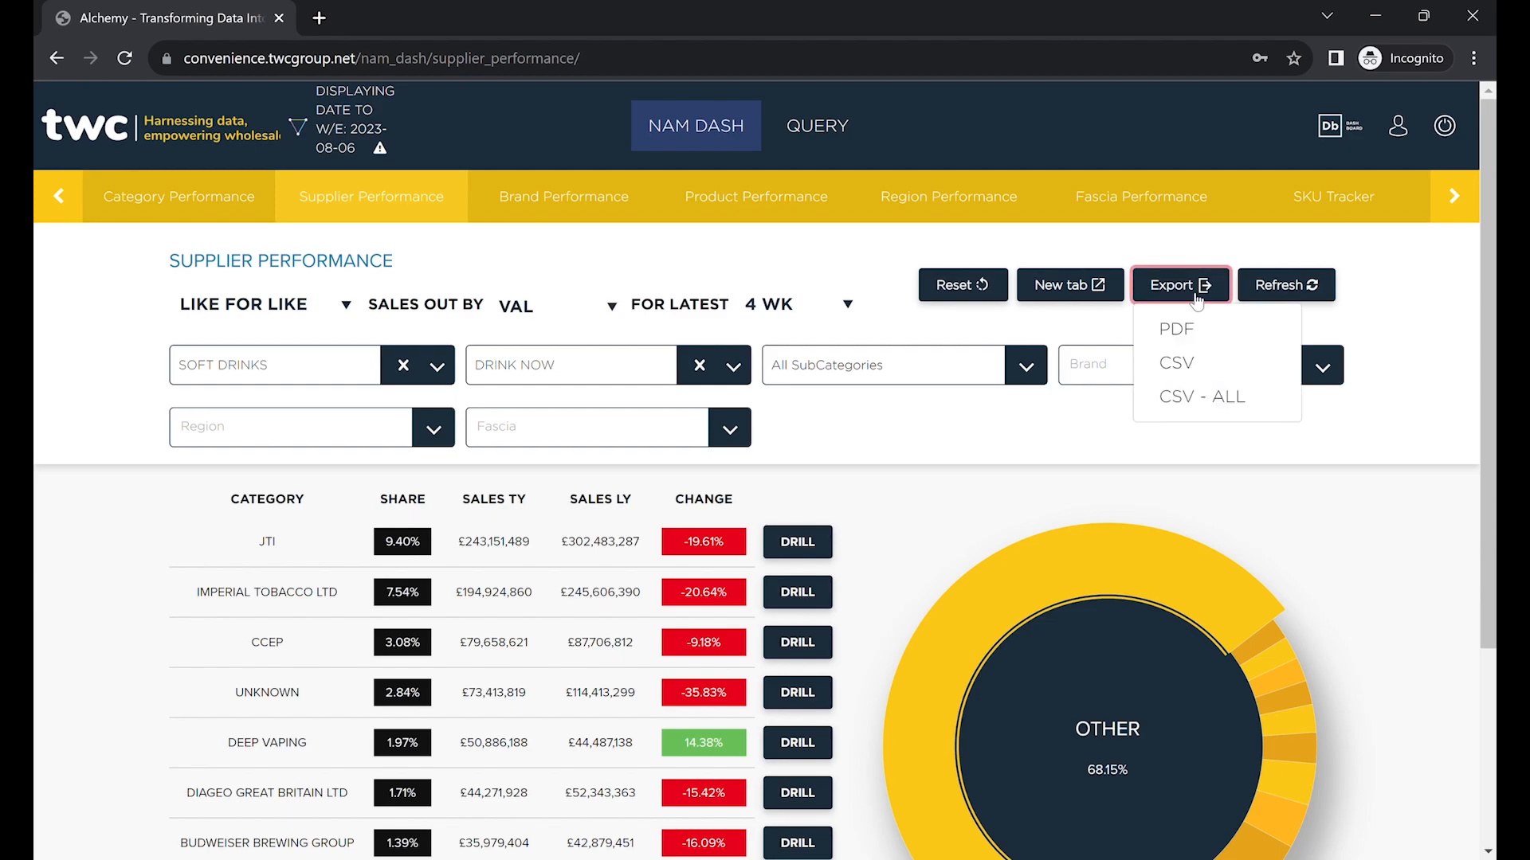
click(1170, 399)
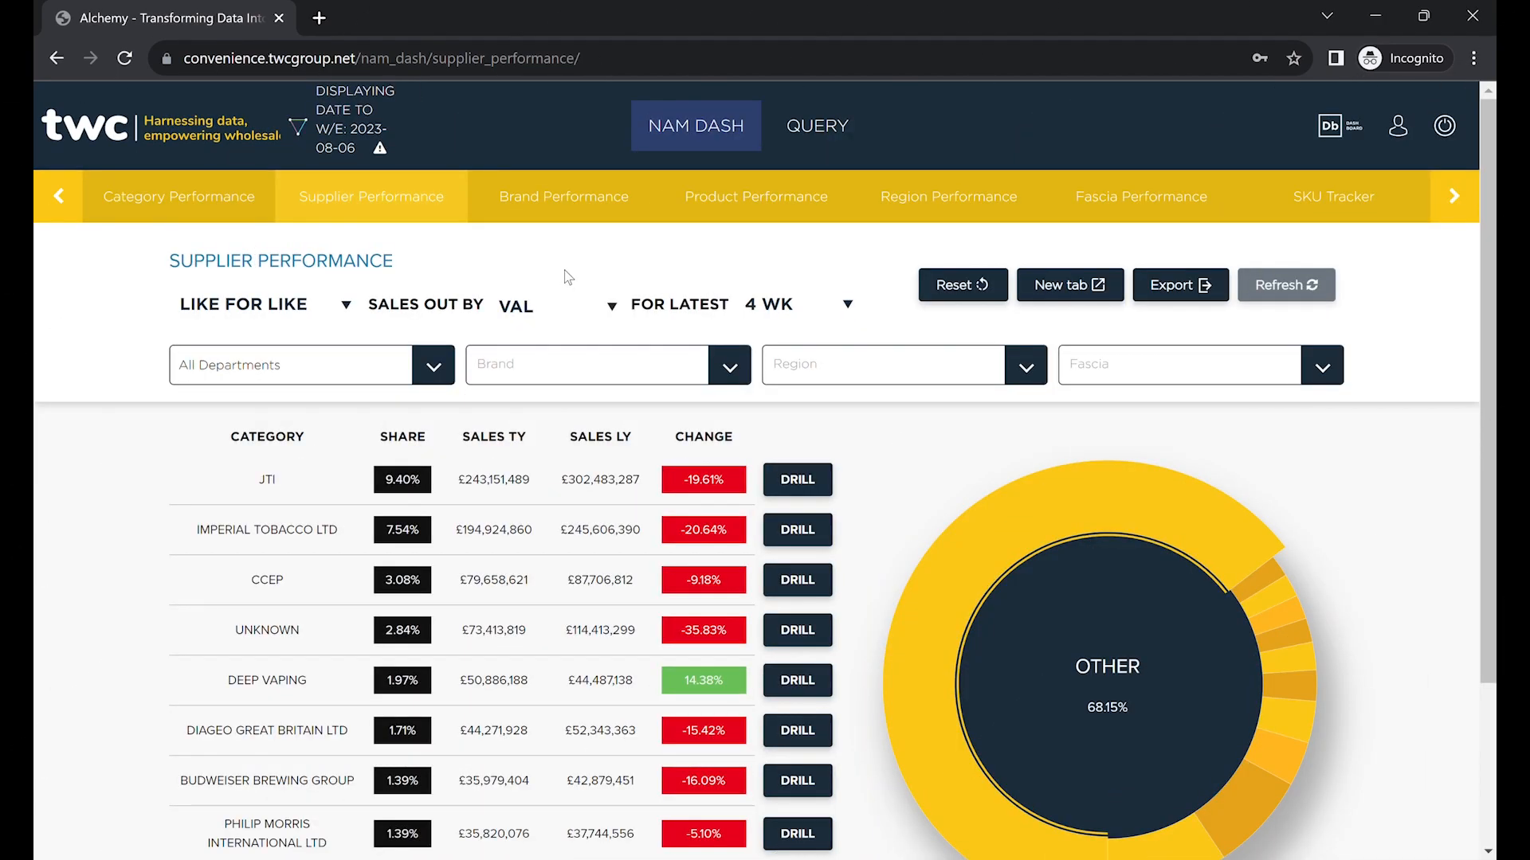
Filter Brand Performance to supplier MOLSON COORS LTD via a 'mol' search and refresh.
click(561, 211)
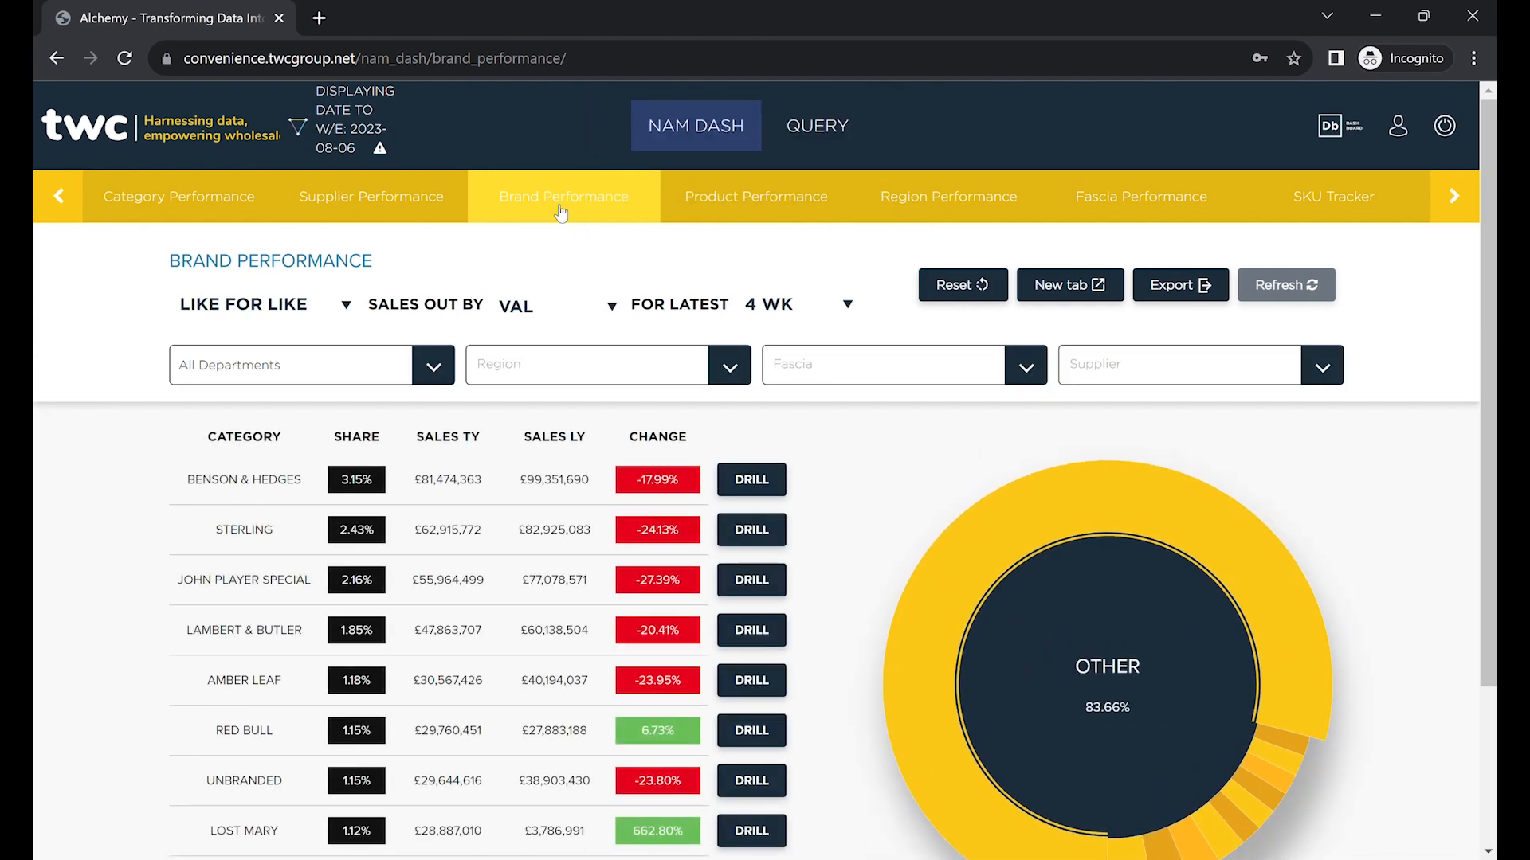
click(1320, 368)
text(mol)
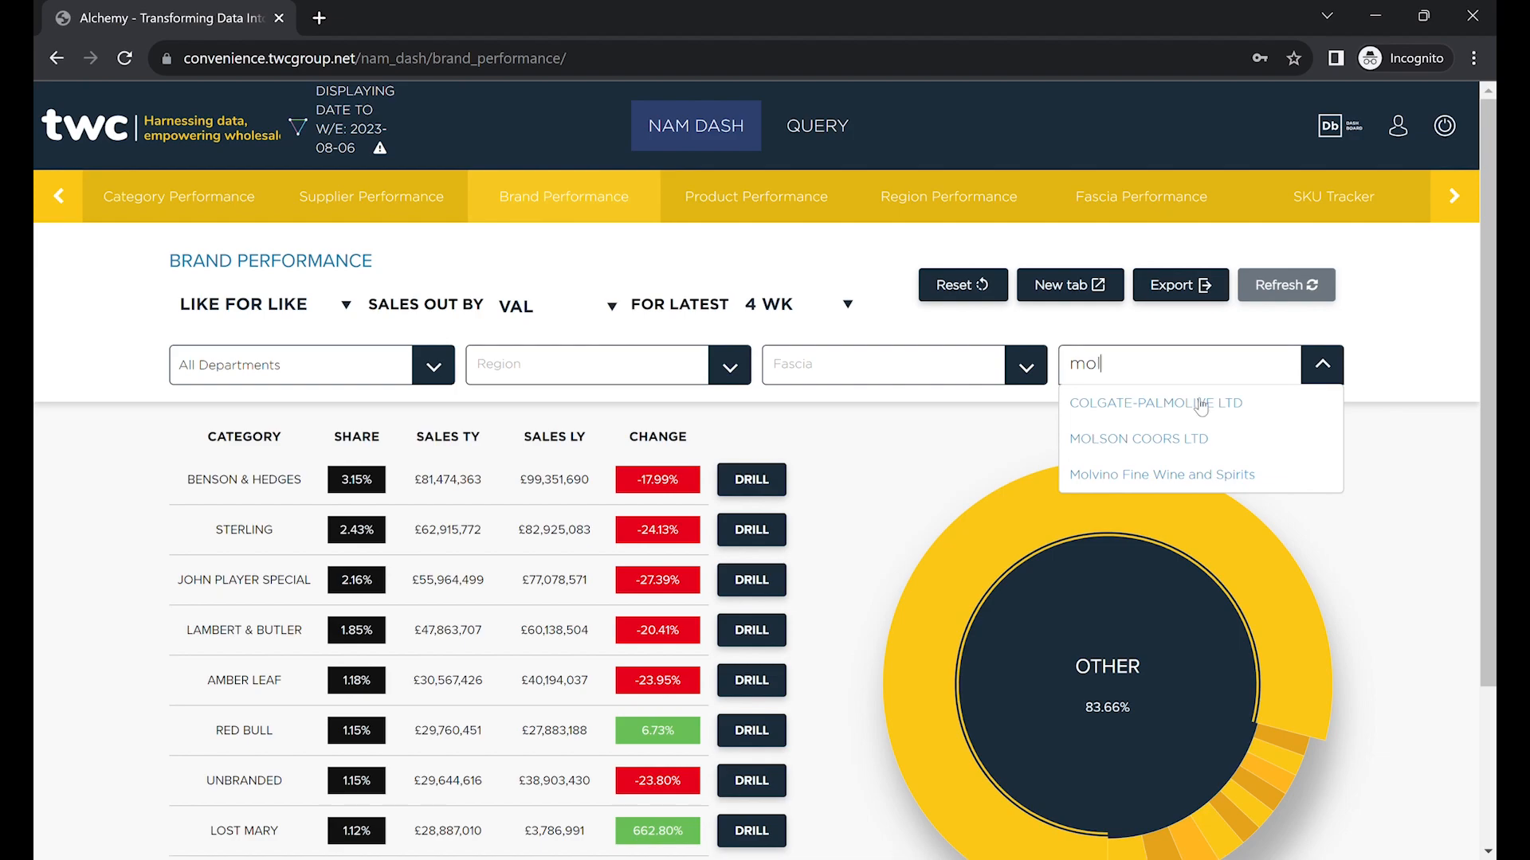
click(1176, 446)
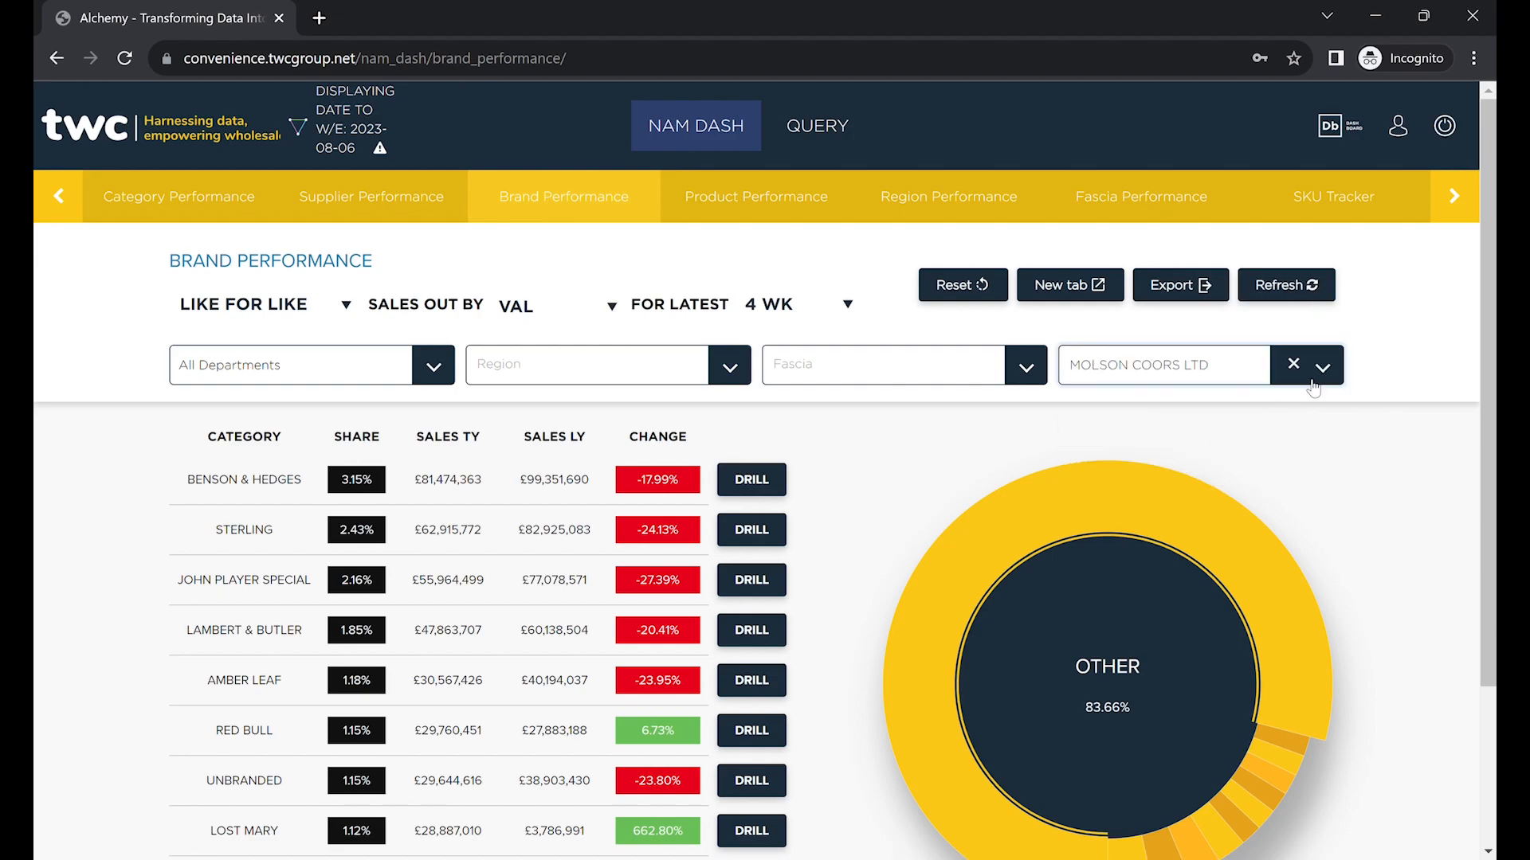
click(1322, 296)
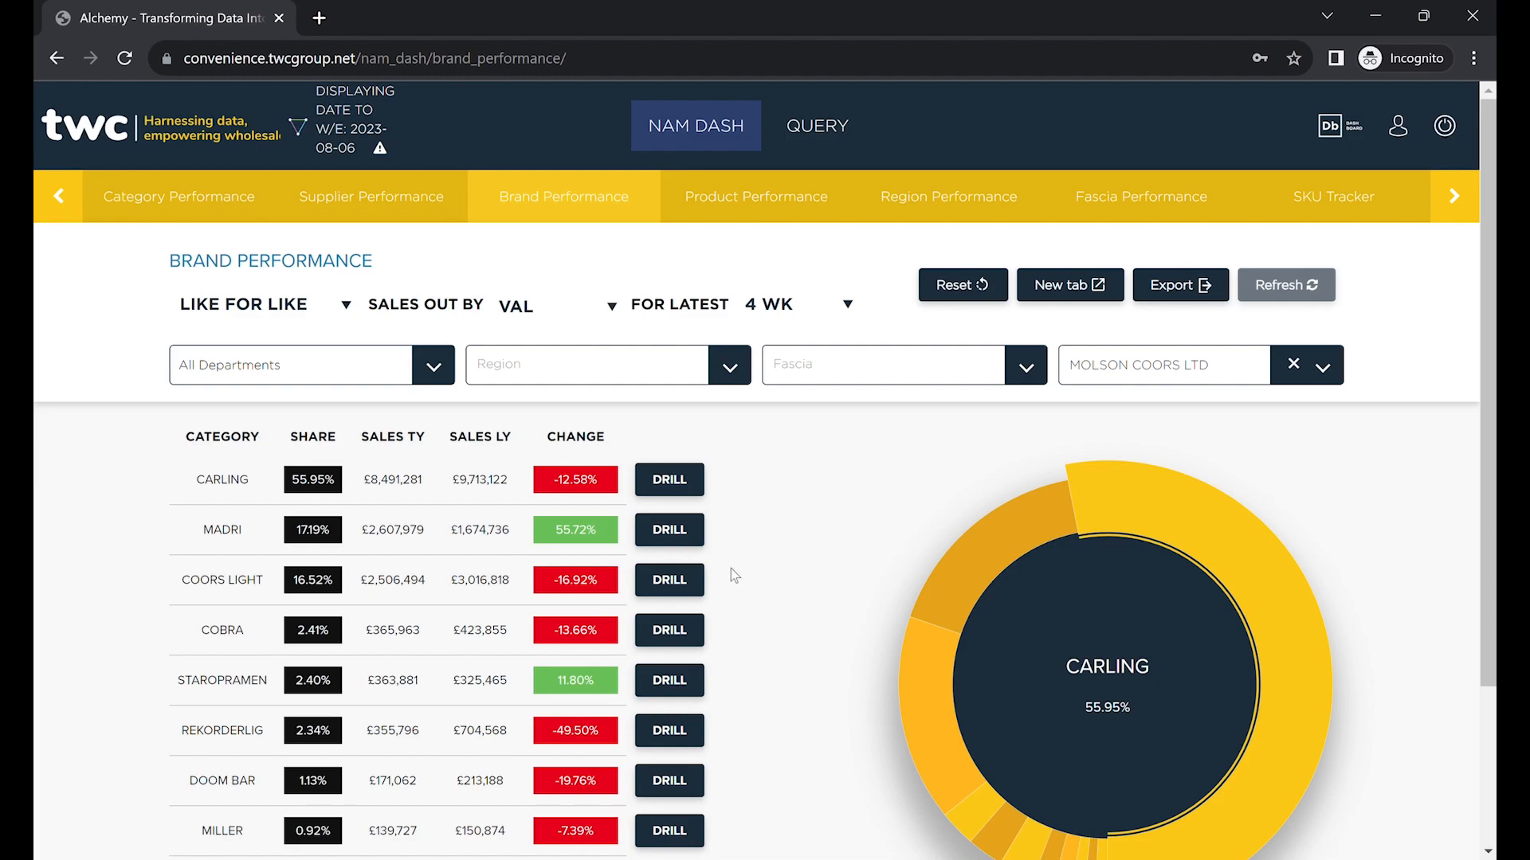
Drill the MADRI brand down by PRODUCT, then go back to Brand Performance.
click(693, 539)
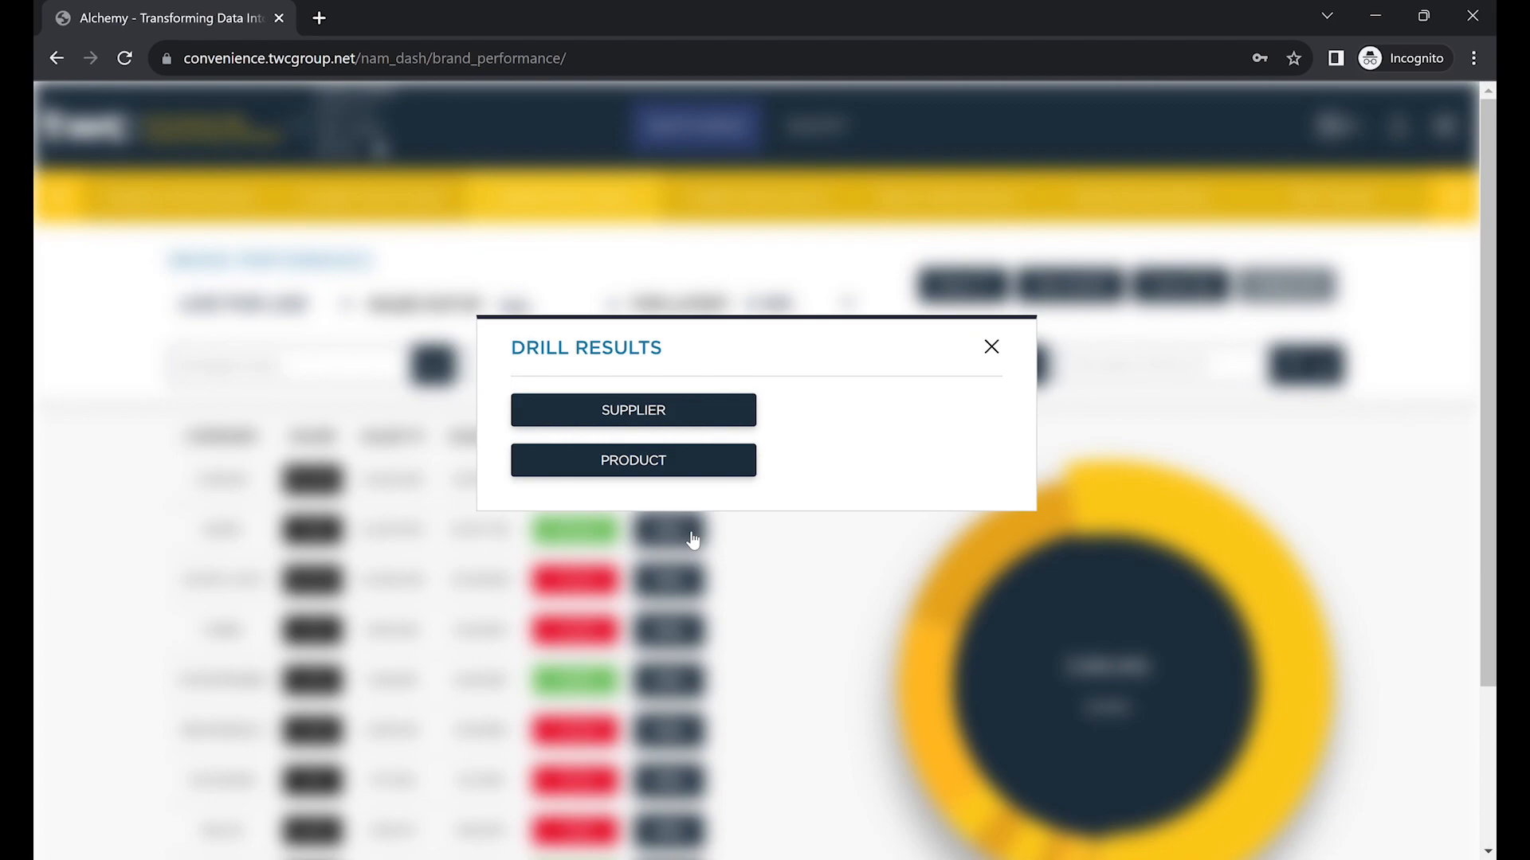
click(703, 473)
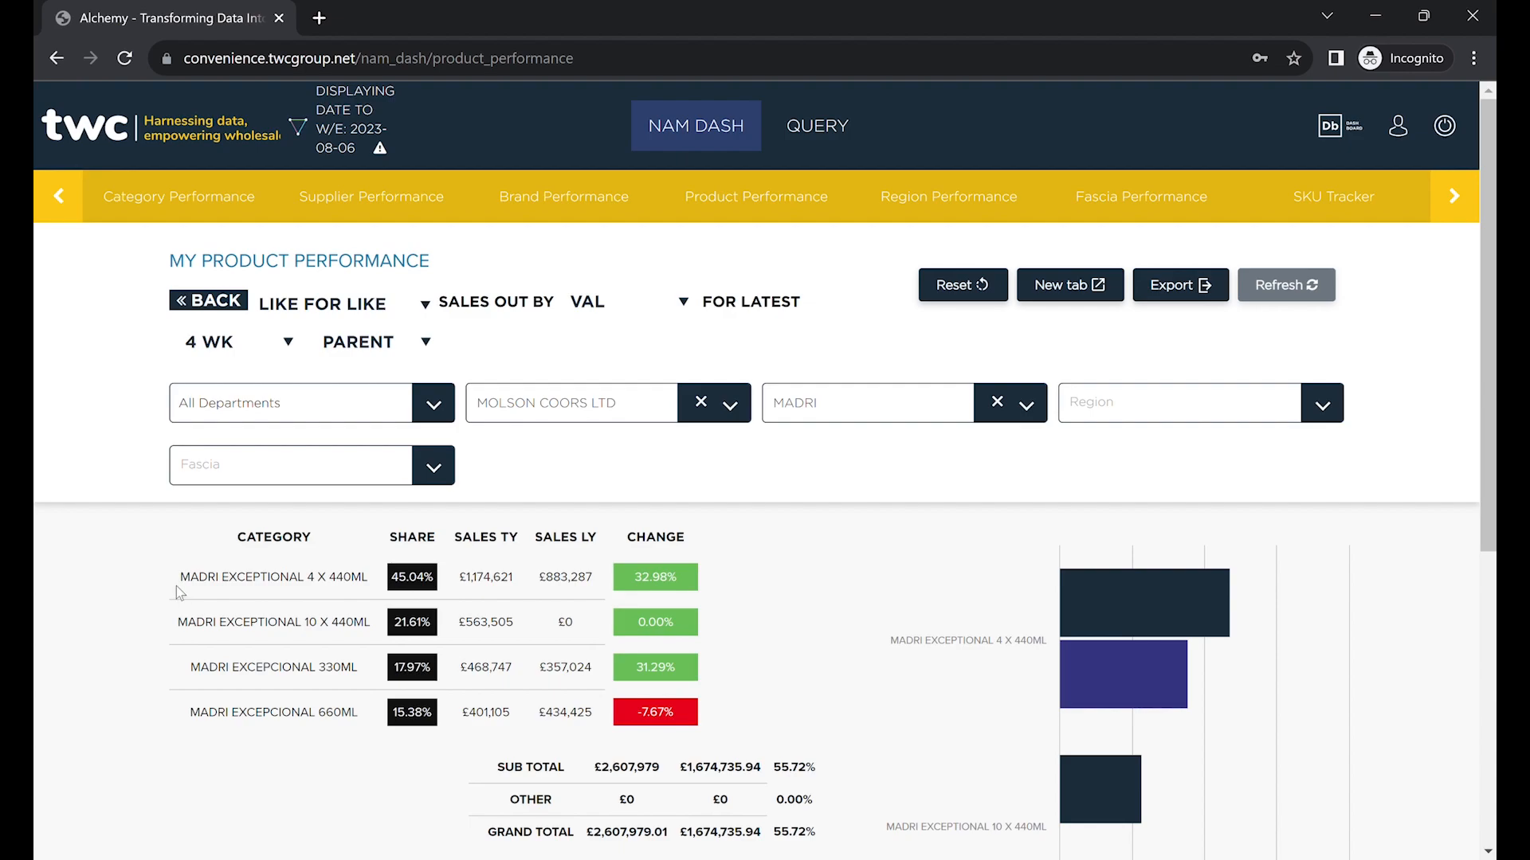
click(203, 306)
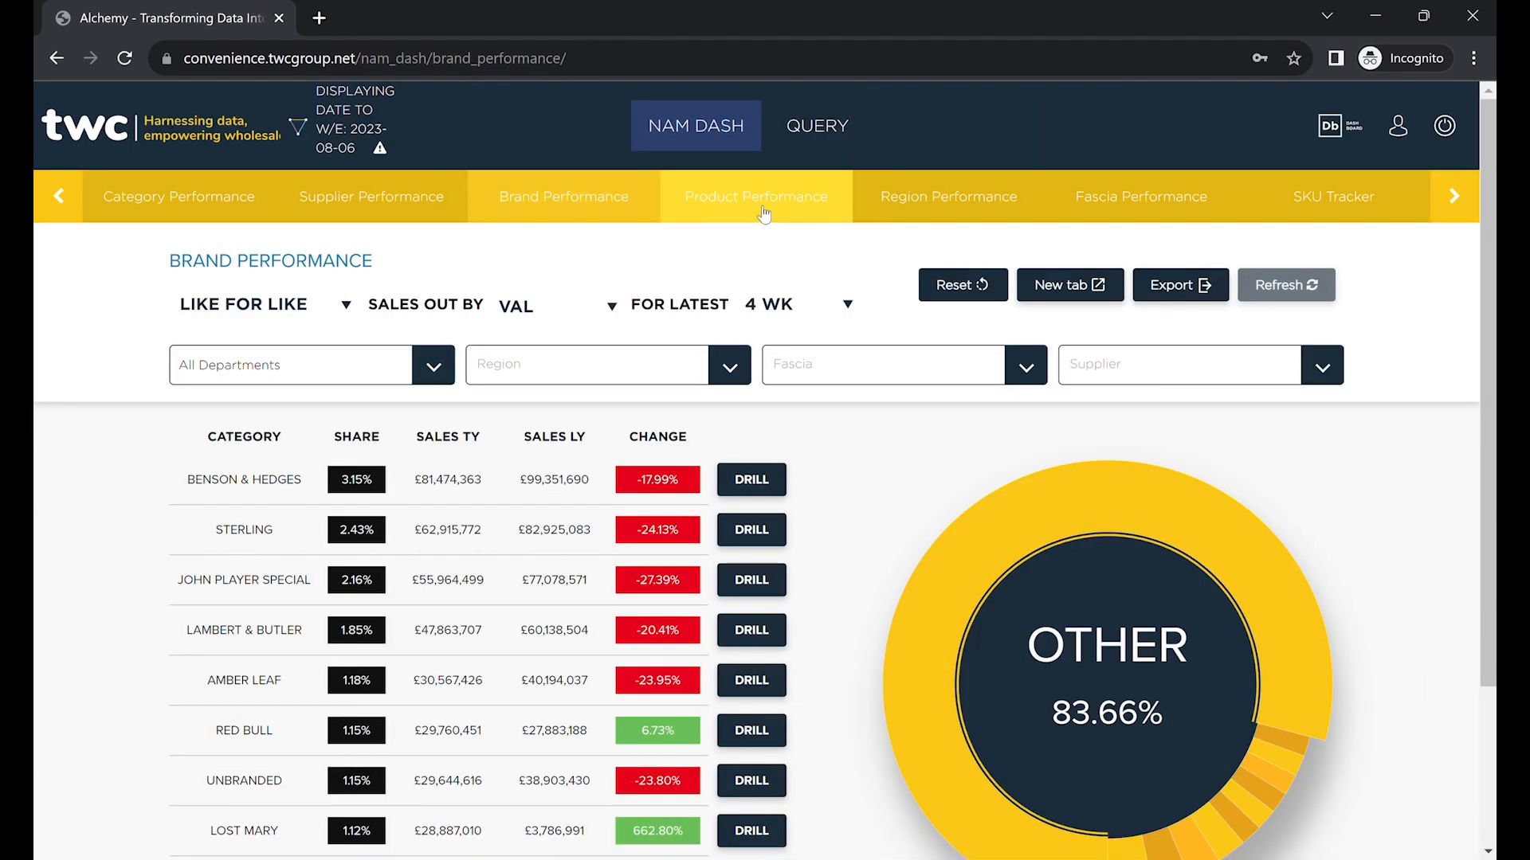
Filter Product Performance to the RED BULL brand via a 'red bull' search and refresh.
click(764, 214)
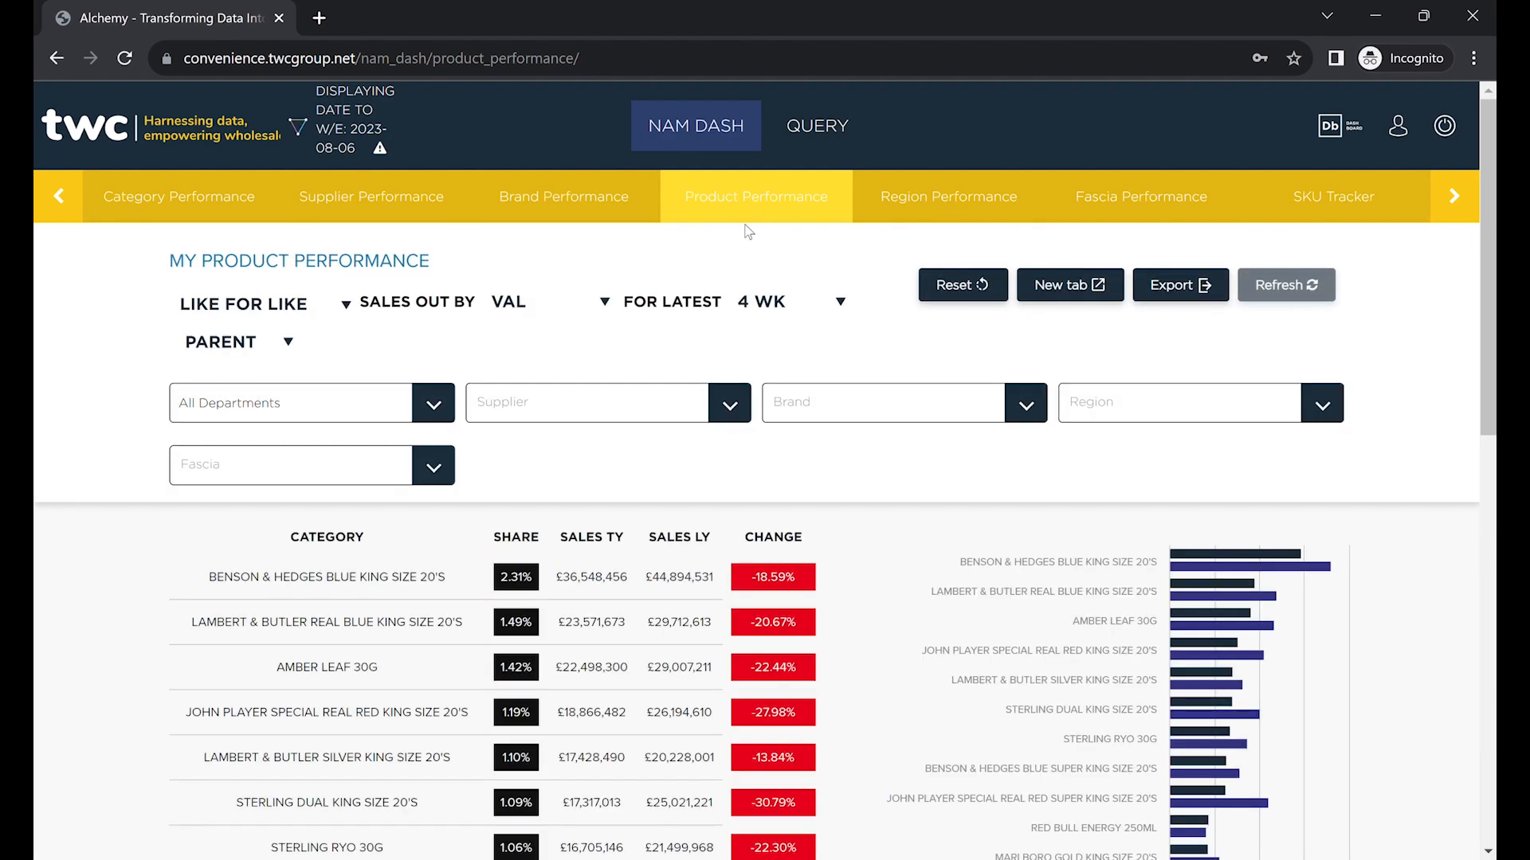
click(730, 404)
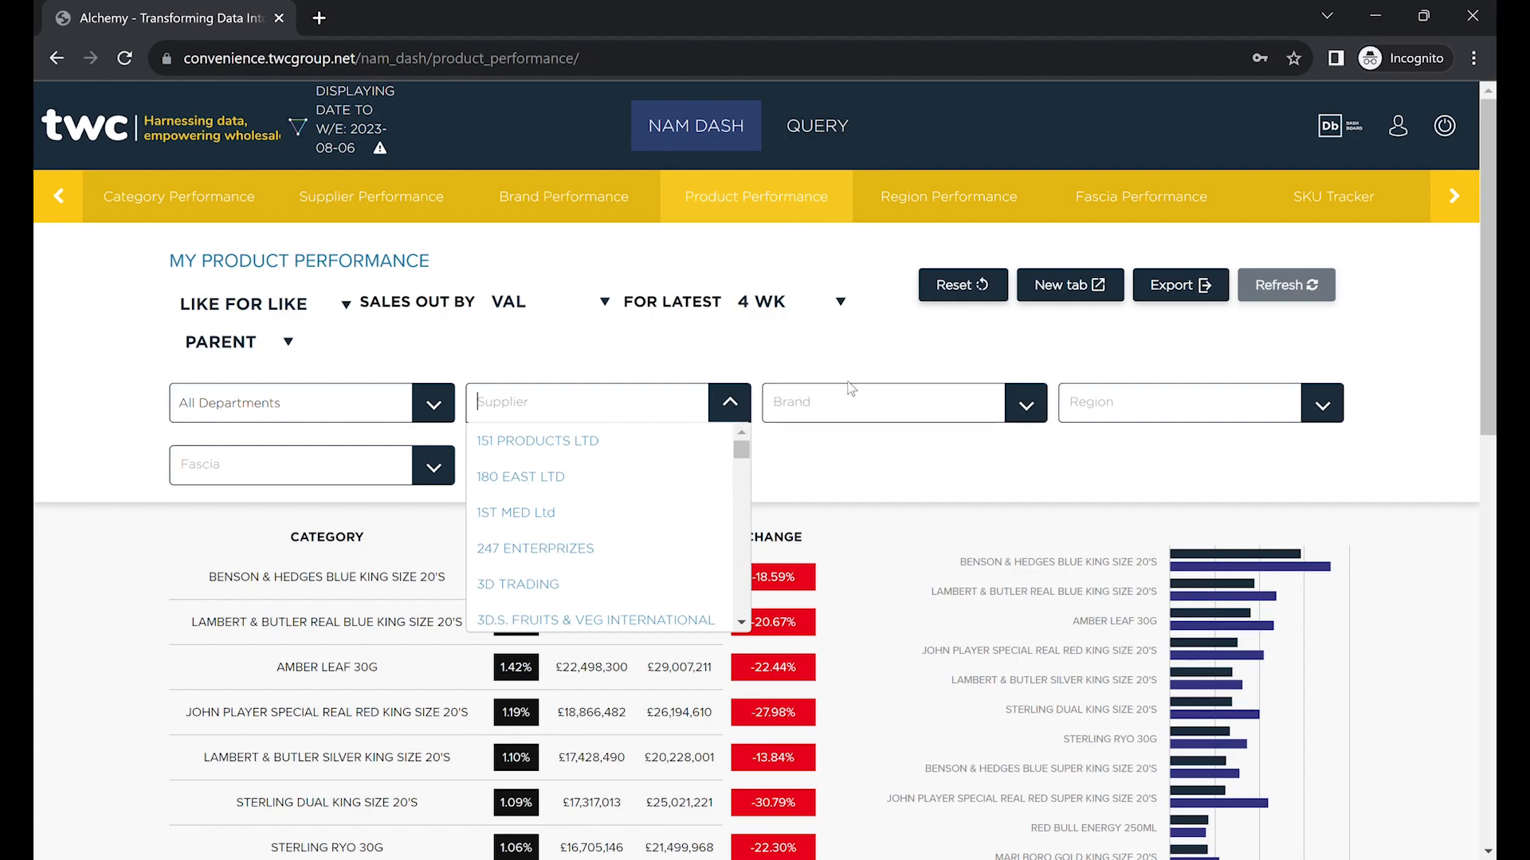
click(1027, 404)
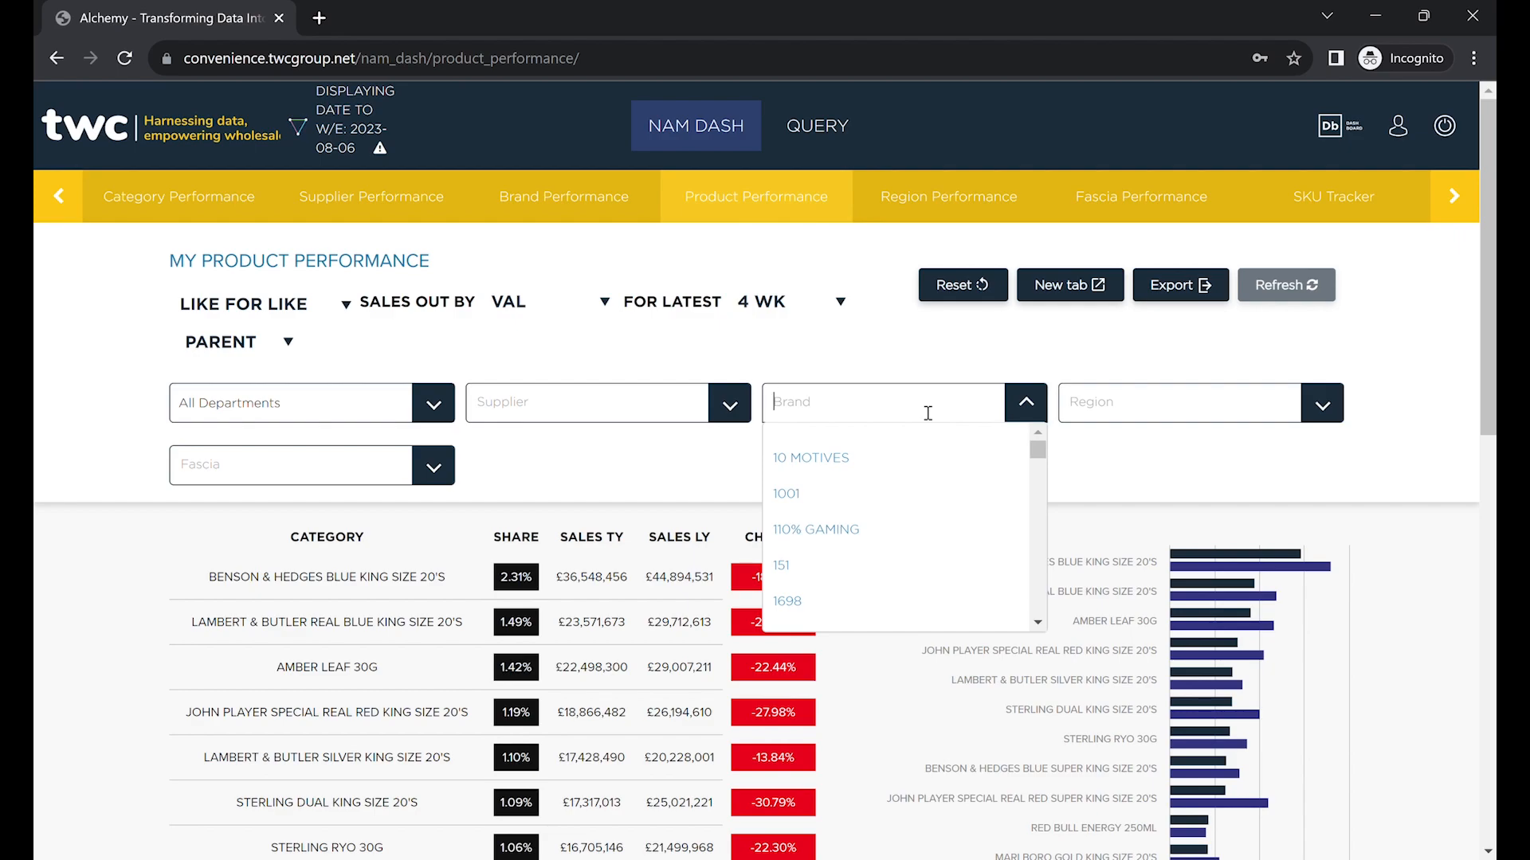
text(red bull)
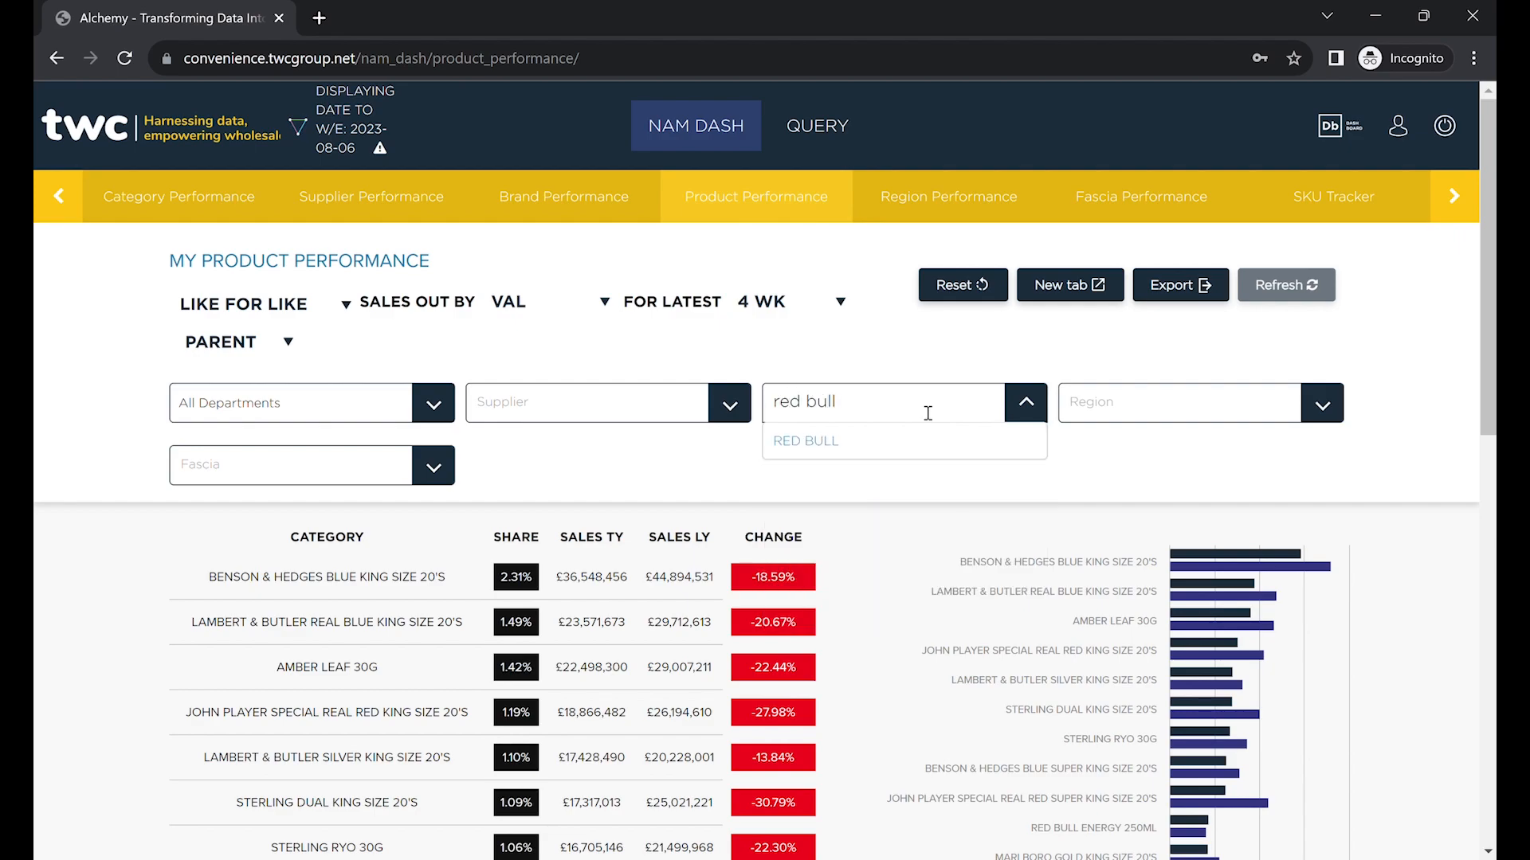
click(897, 439)
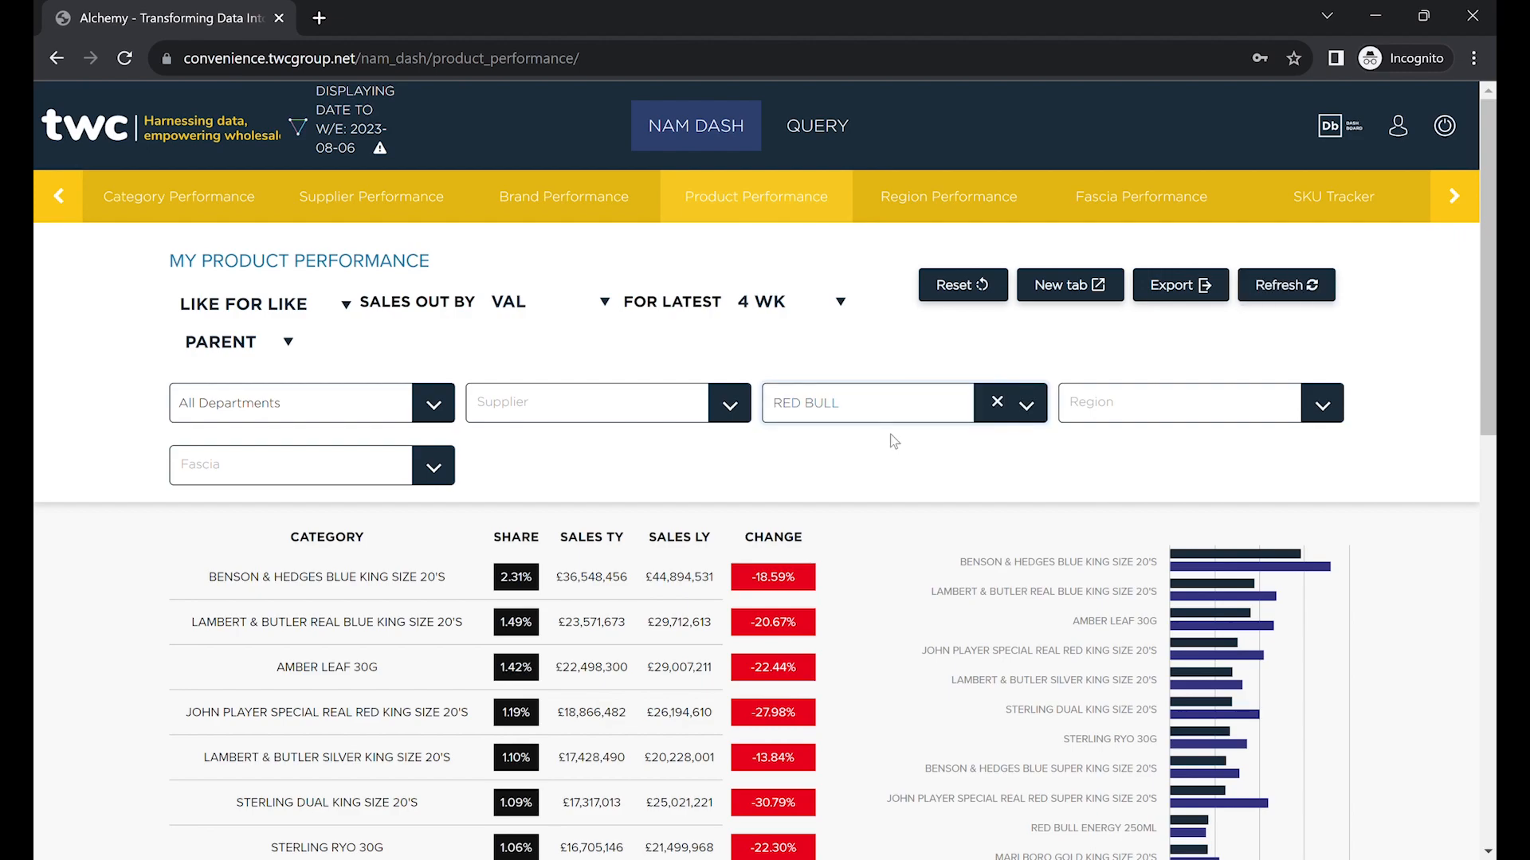
click(1325, 289)
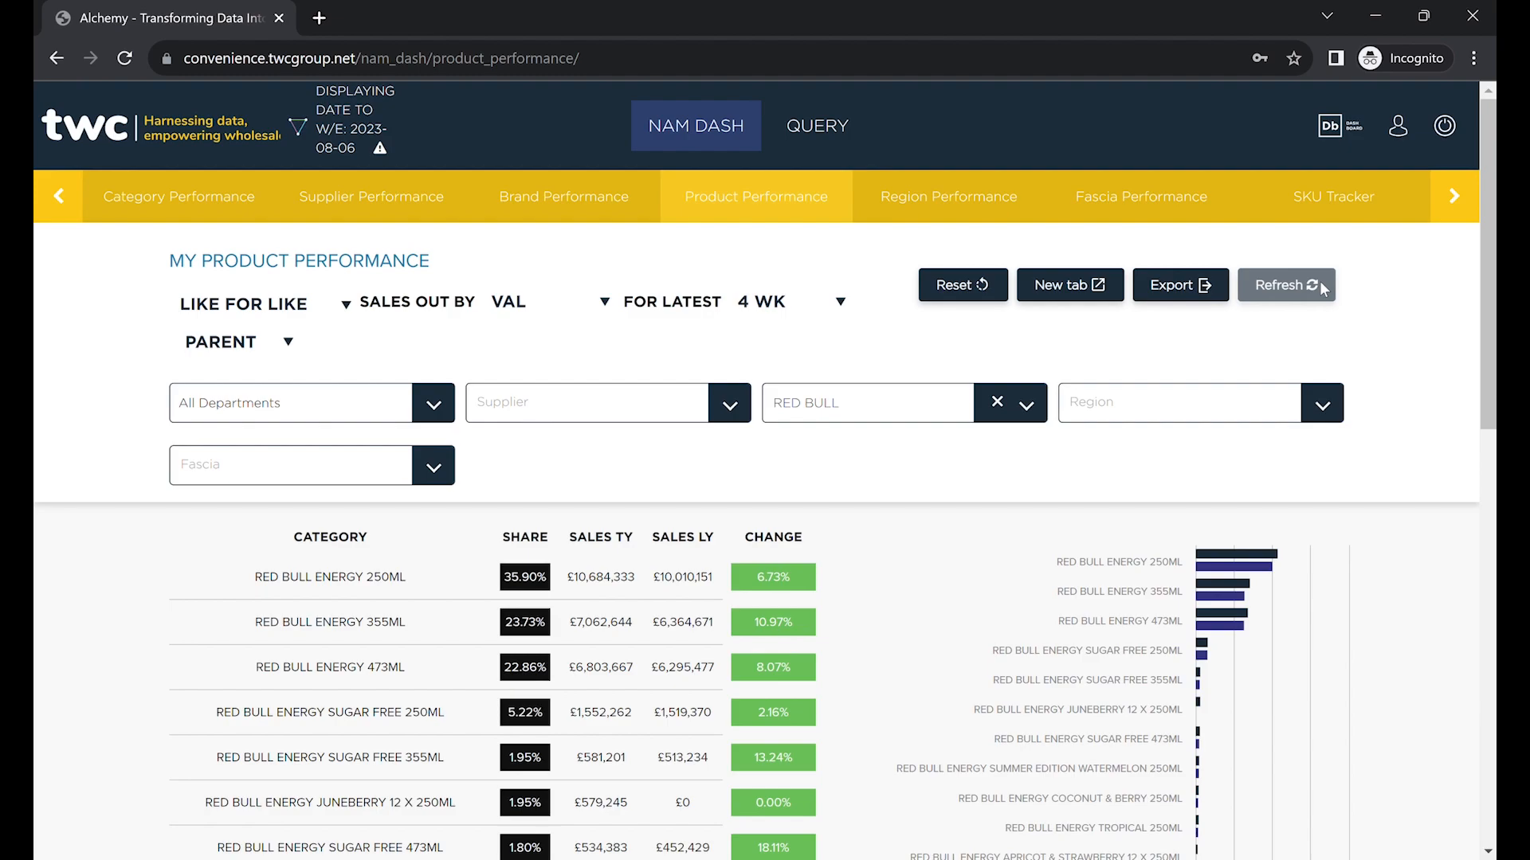
scroll(1320, 280, down, 4)
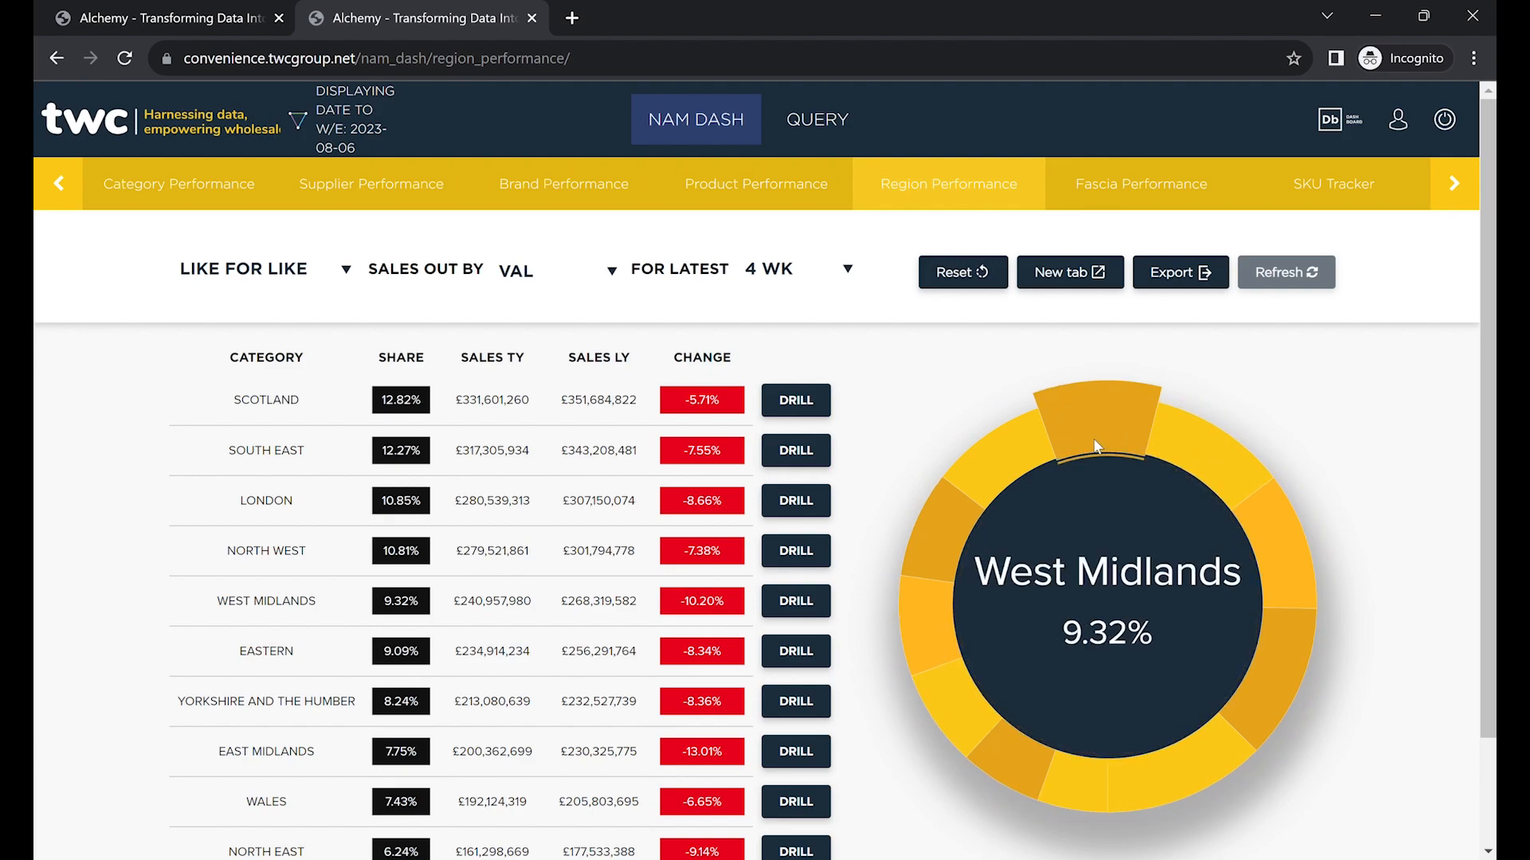
Review the Fascia Performance table and donut chart, with Independent leading at 58.37%.
click(1104, 205)
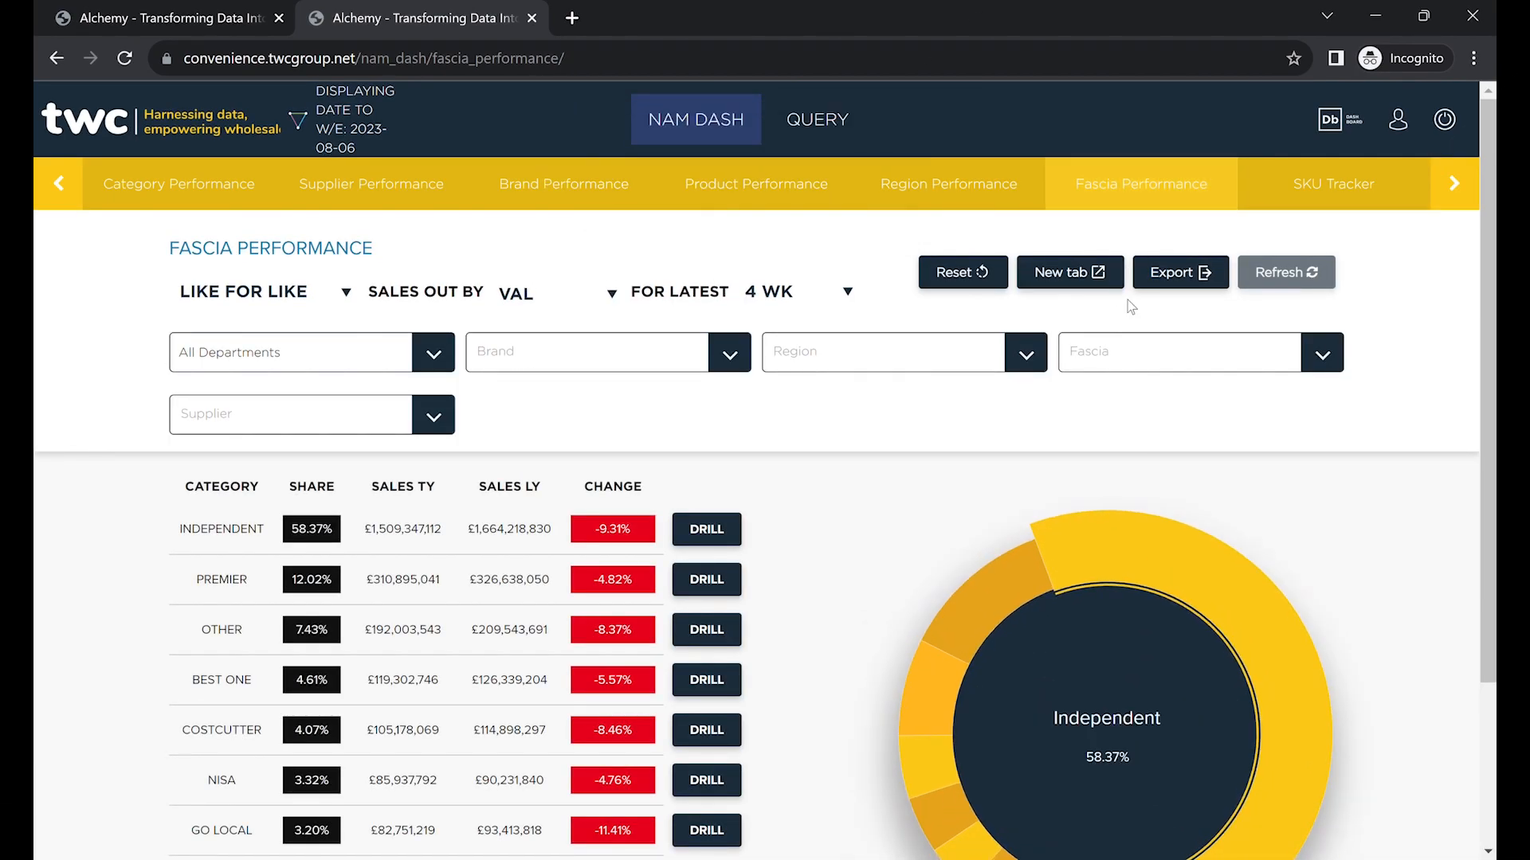
scroll(1173, 437, down, 3)
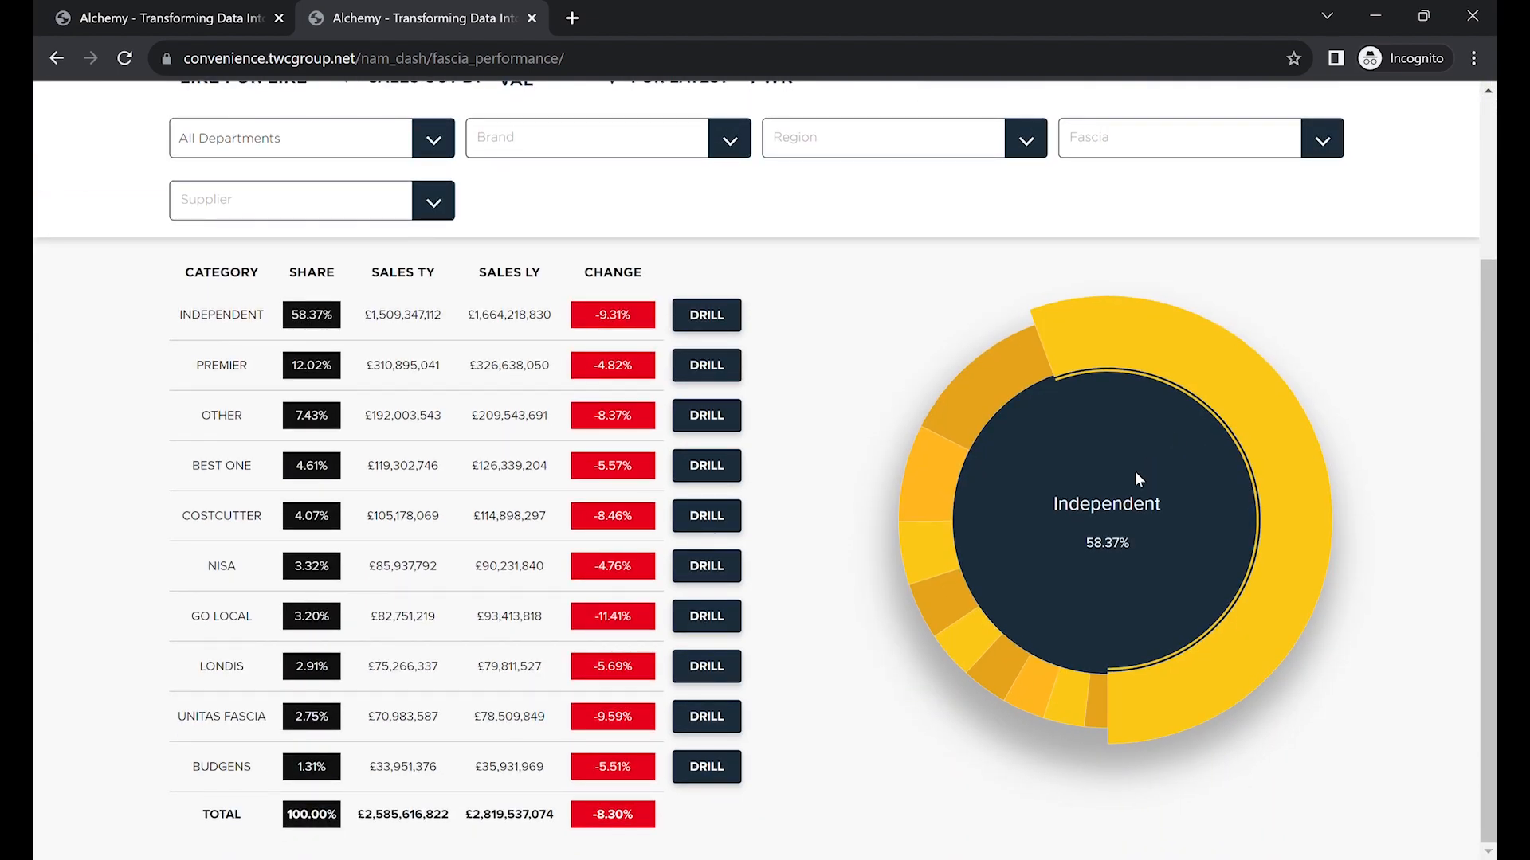
mouse_move(1060, 693)
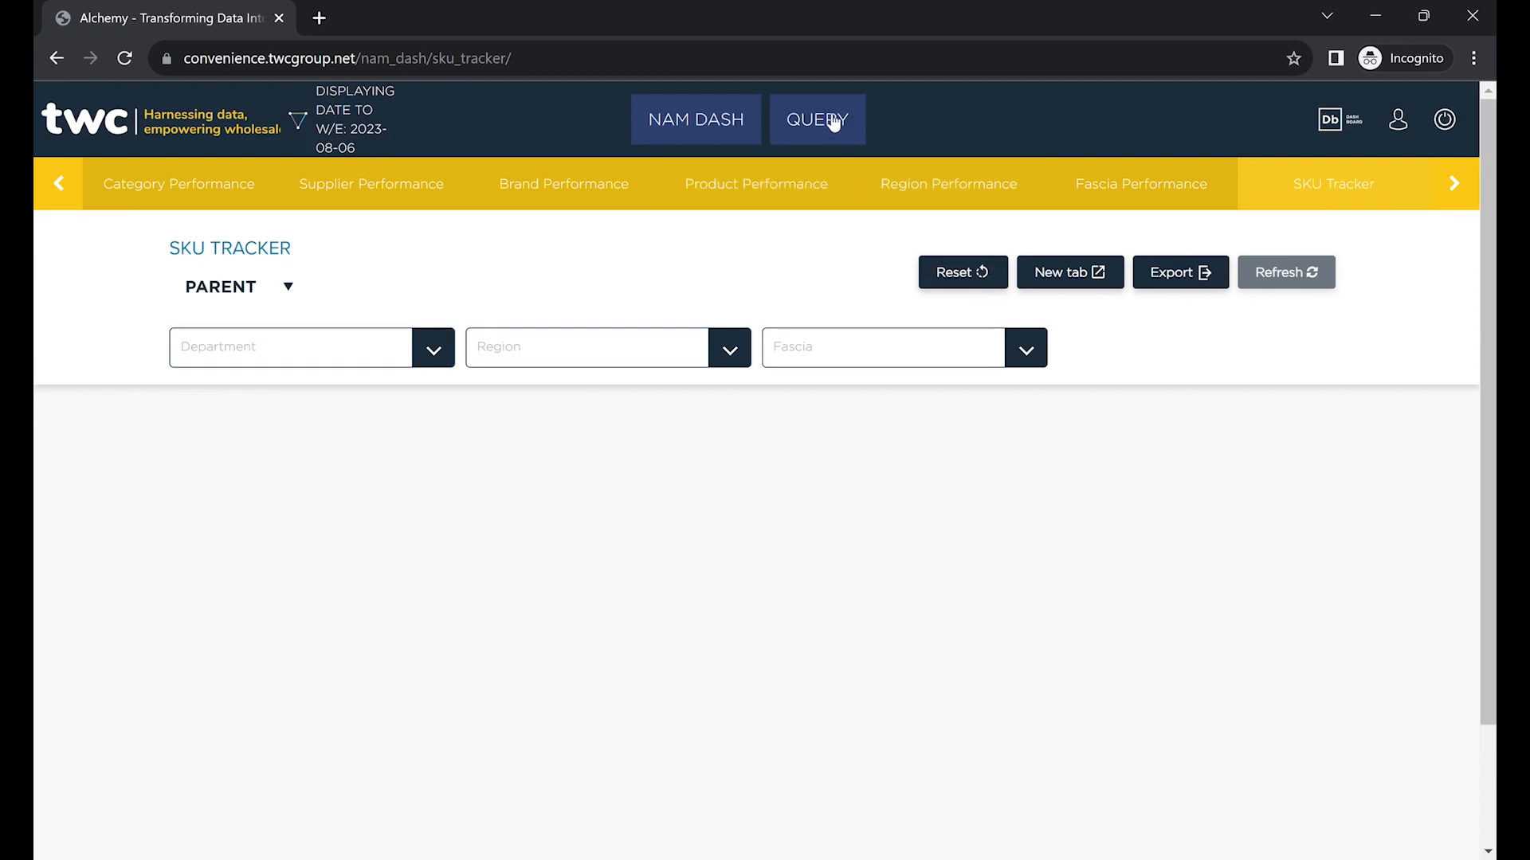
Set SKU Tracker filters to SOFT DRINKS, DRINK NOW, SPORTS & ENERGY and STIMULATION.
click(426, 353)
scroll(381, 460, down, 3)
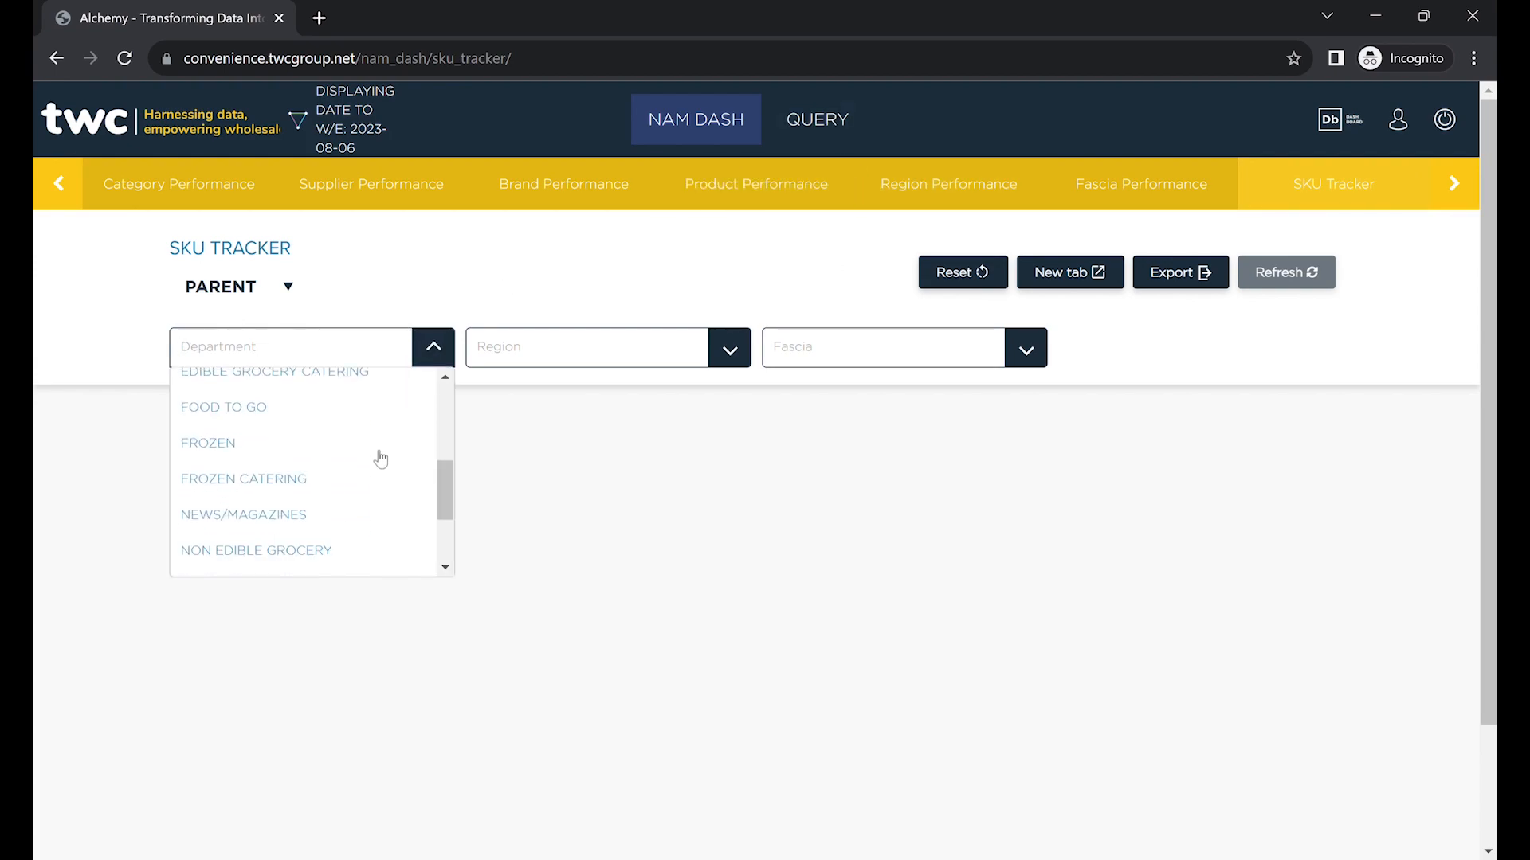
click(264, 482)
click(576, 355)
click(553, 419)
click(981, 367)
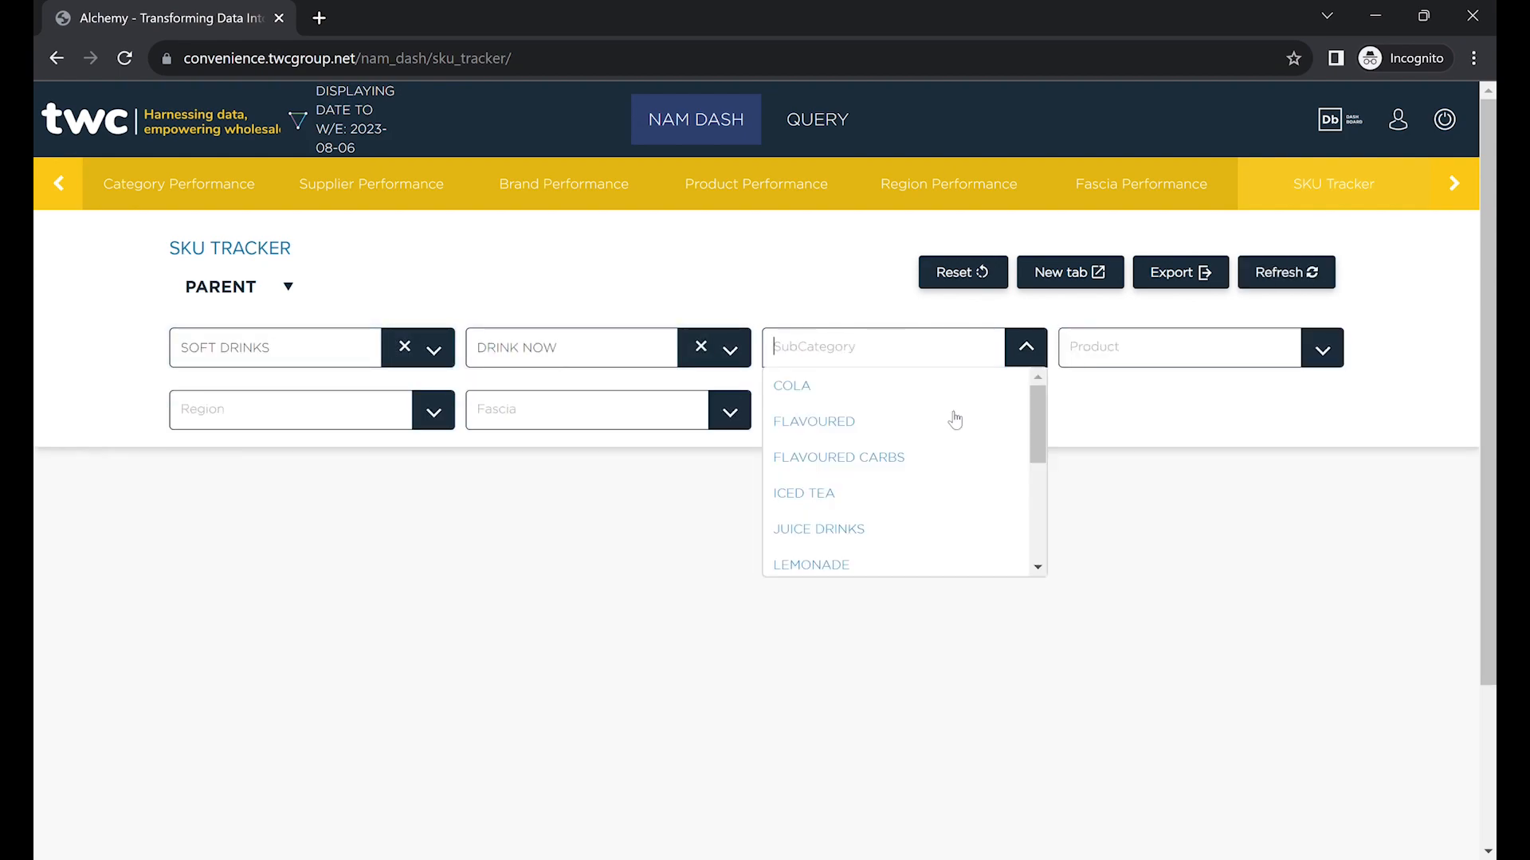
scroll(915, 471, down, 3)
click(864, 522)
click(1195, 357)
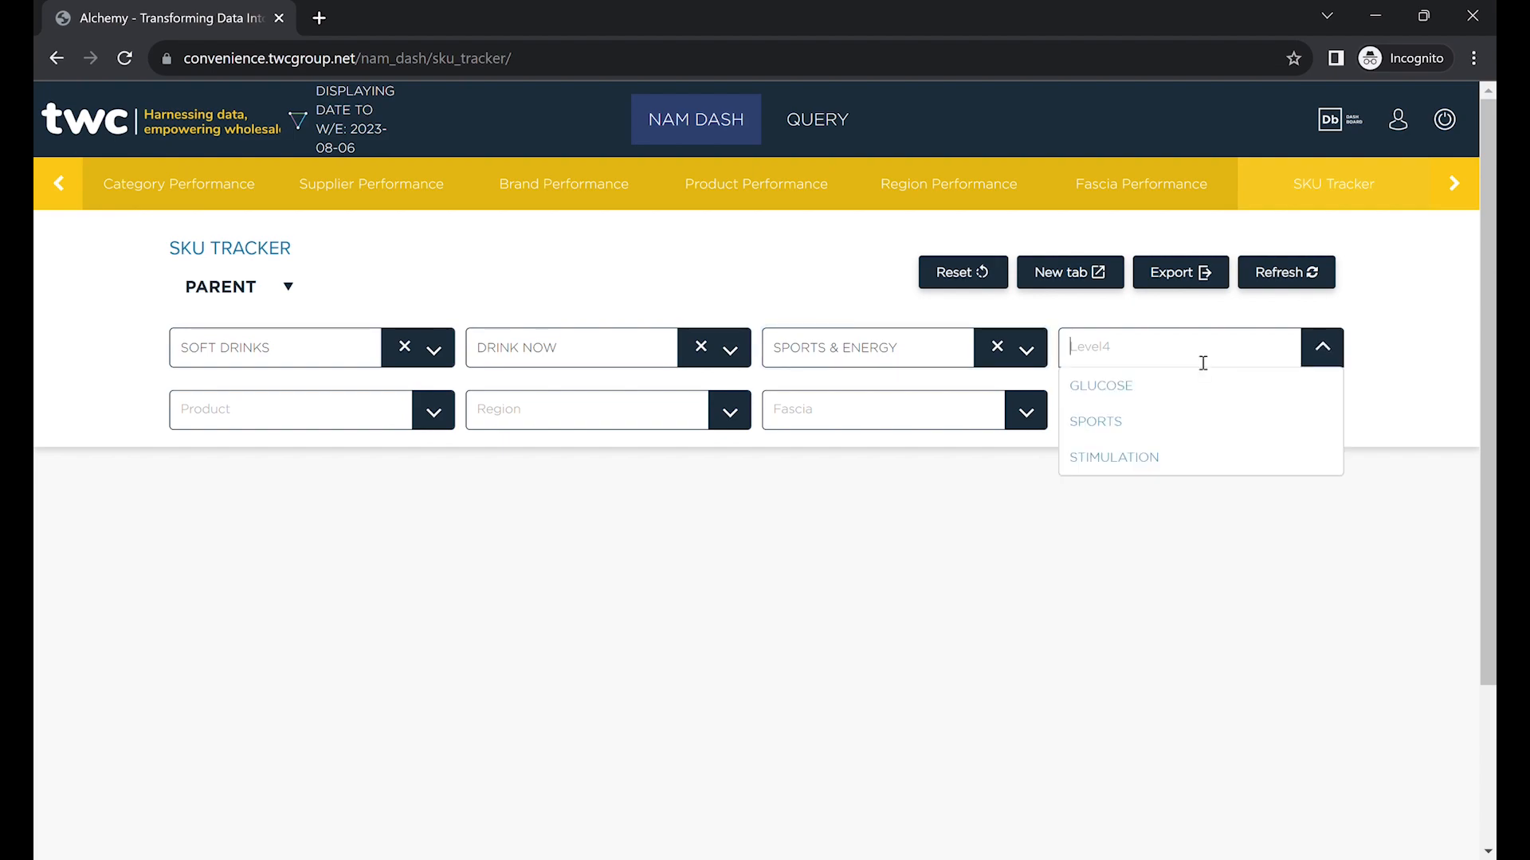
click(1121, 457)
Select product RED BULL ENERGY 4 X 355ML and refresh to show its weekly volume chart.
click(666, 426)
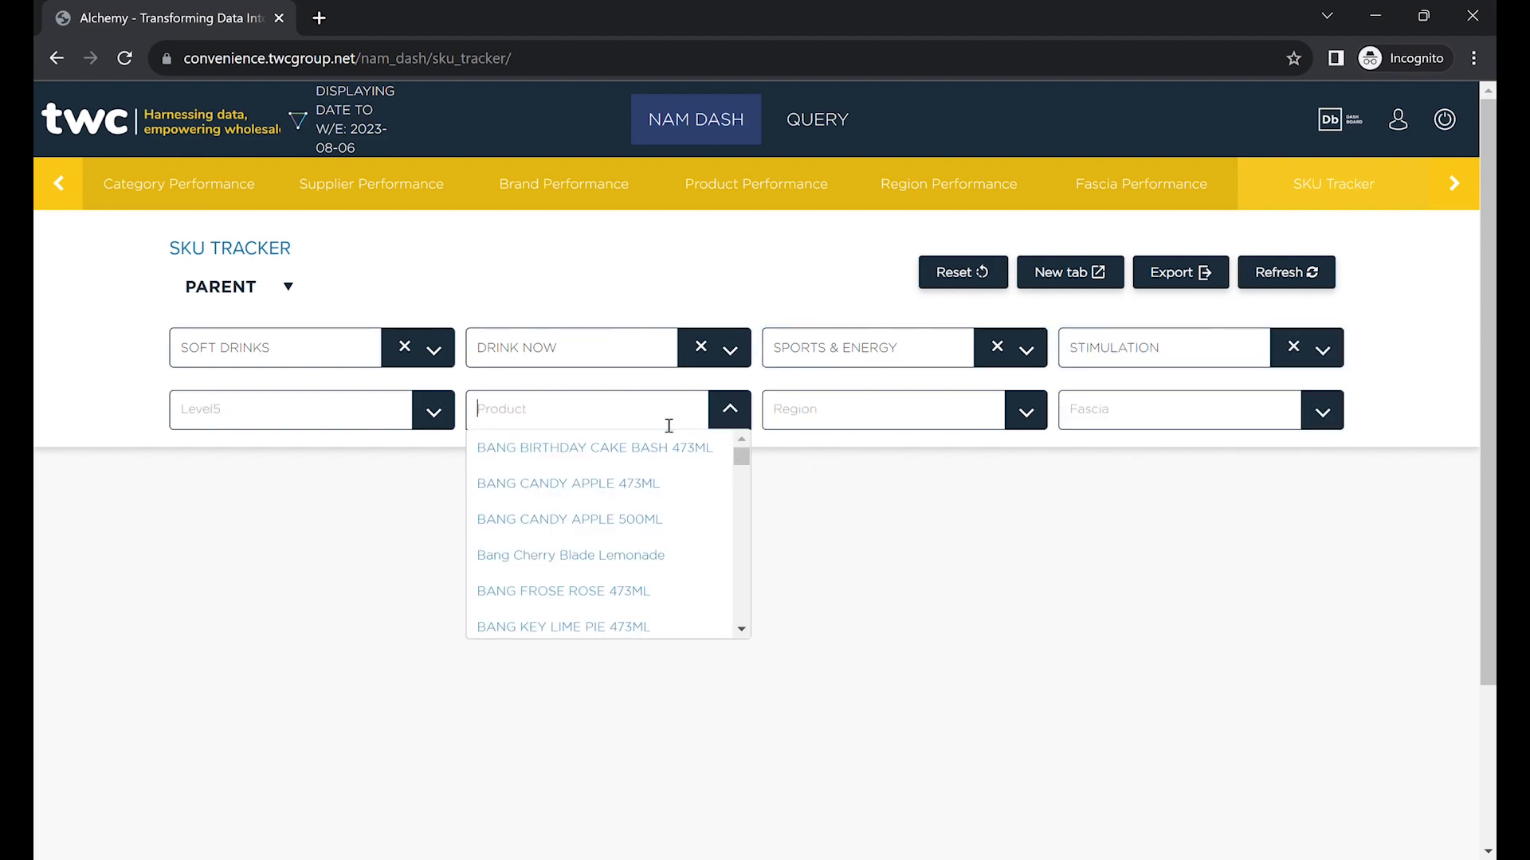
text(red)
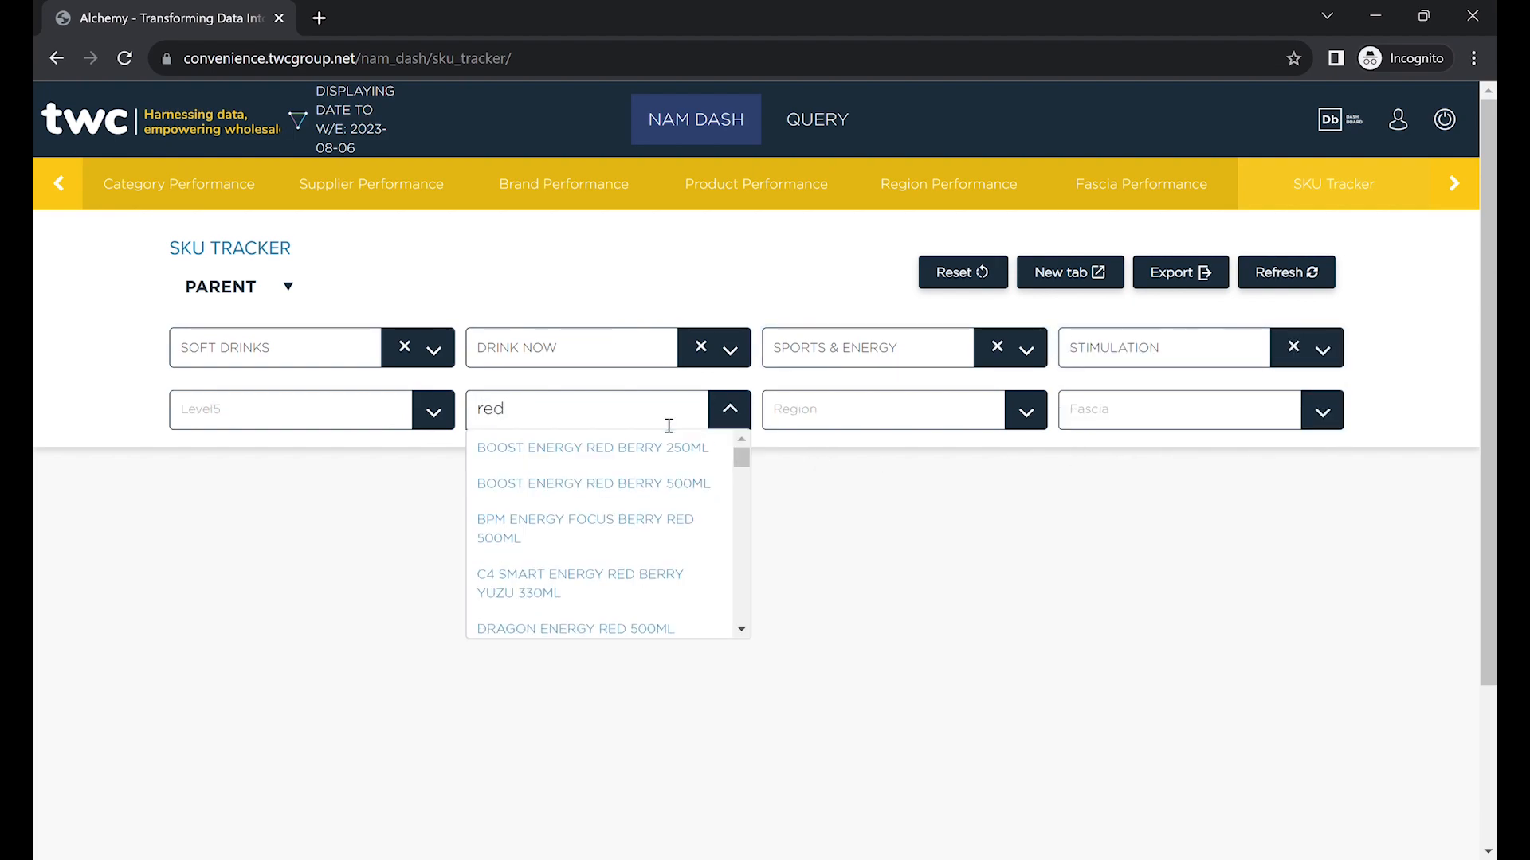
text( bull)
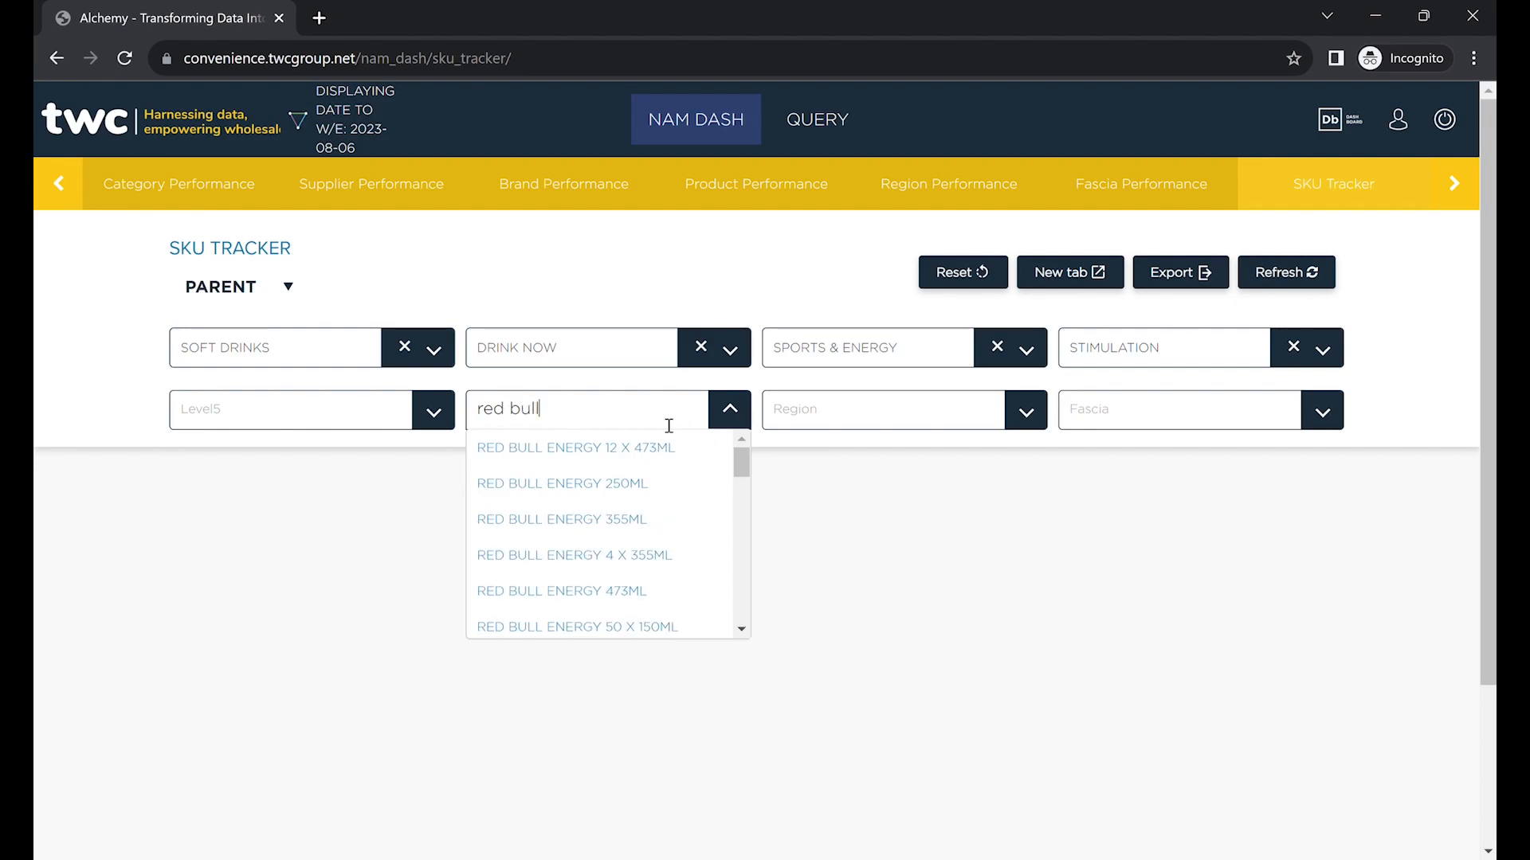
click(642, 558)
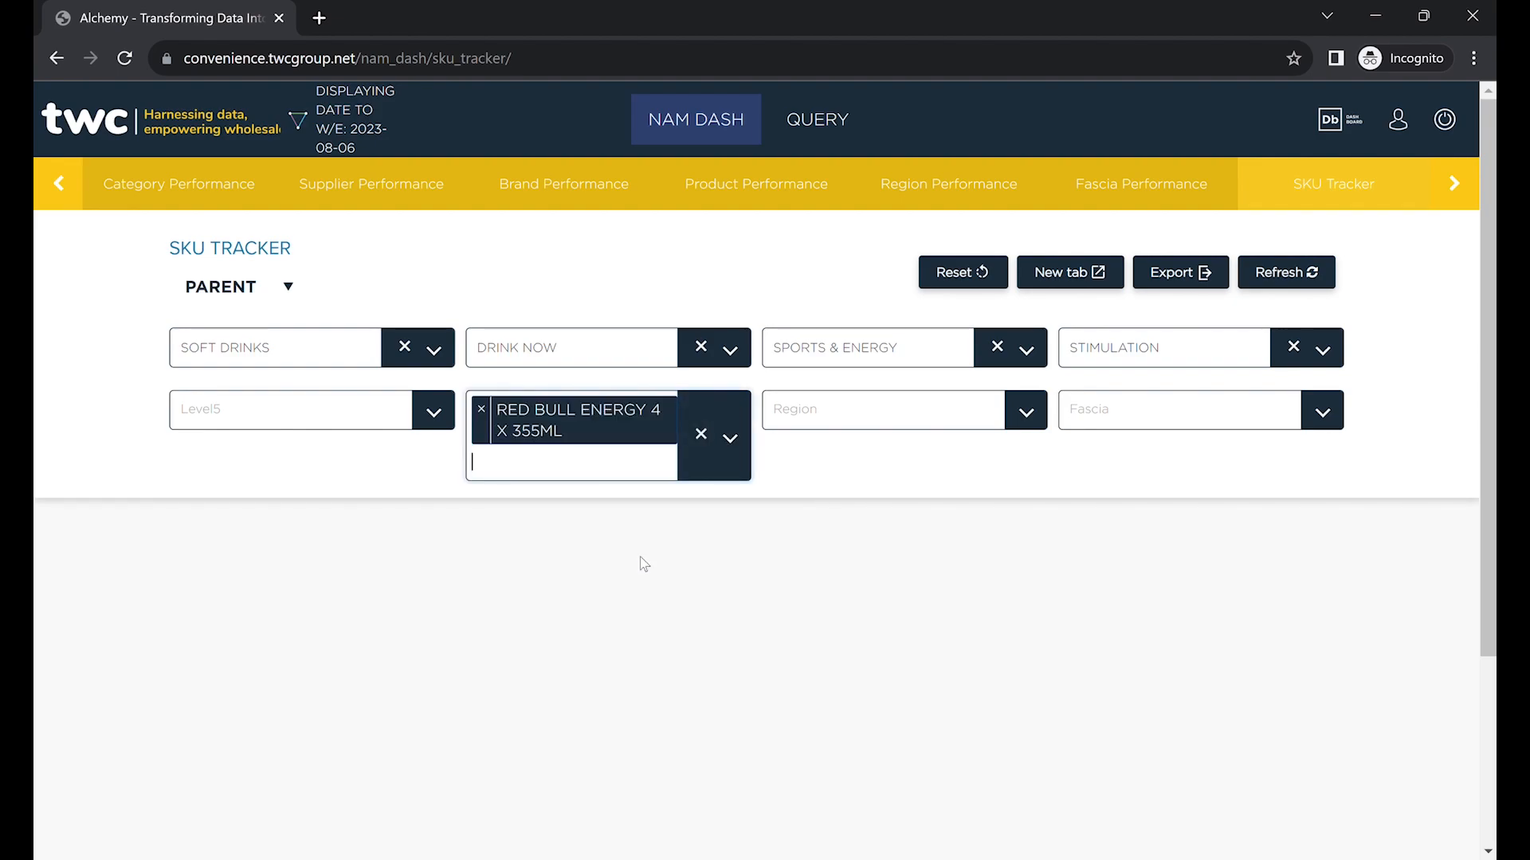
click(1282, 273)
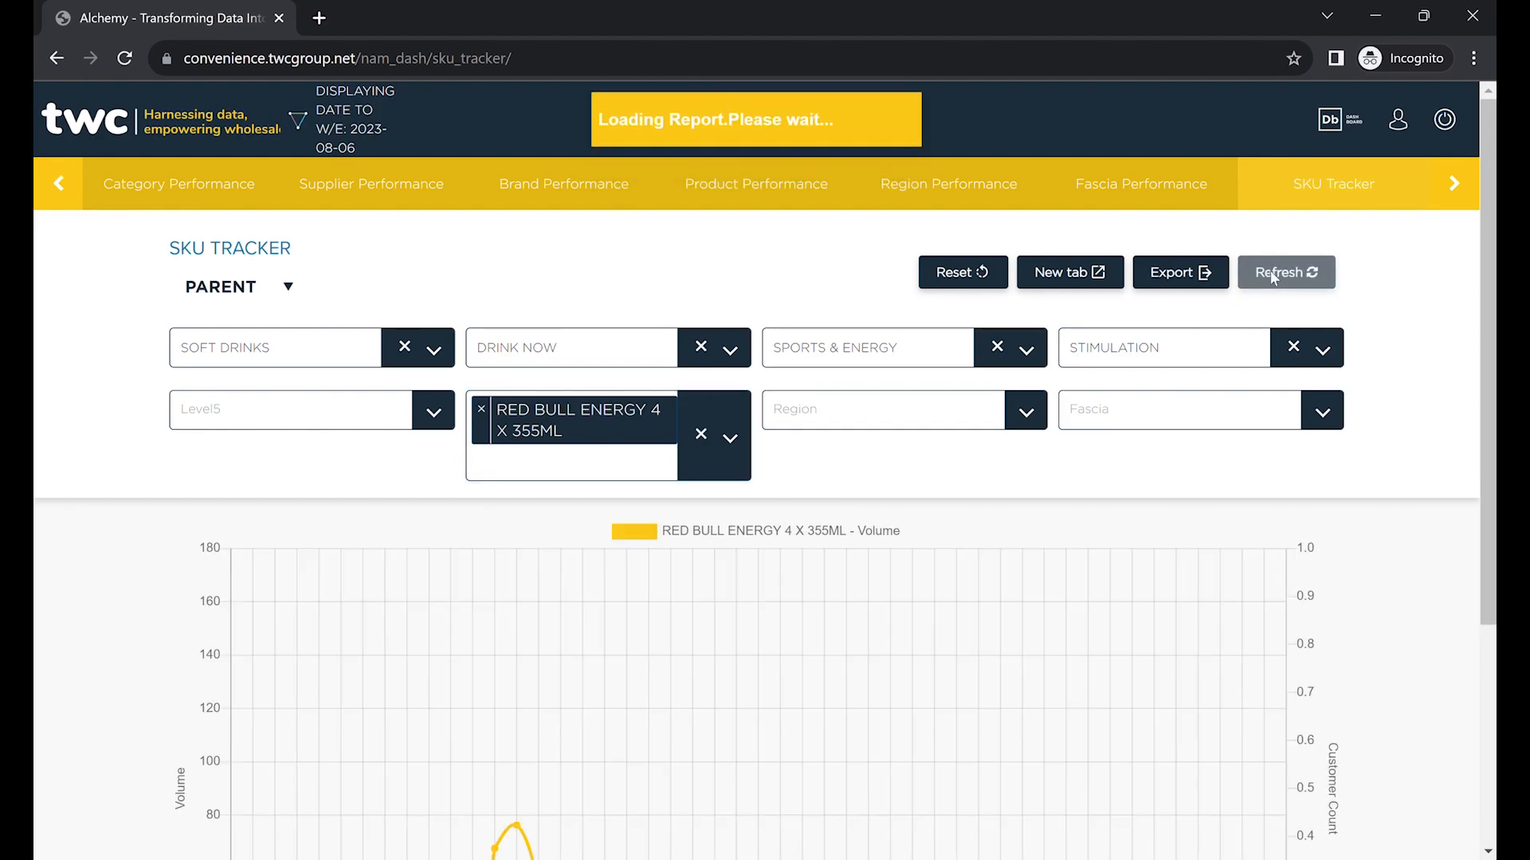
scroll(1437, 342, down, 4)
scroll(1438, 342, up, 1)
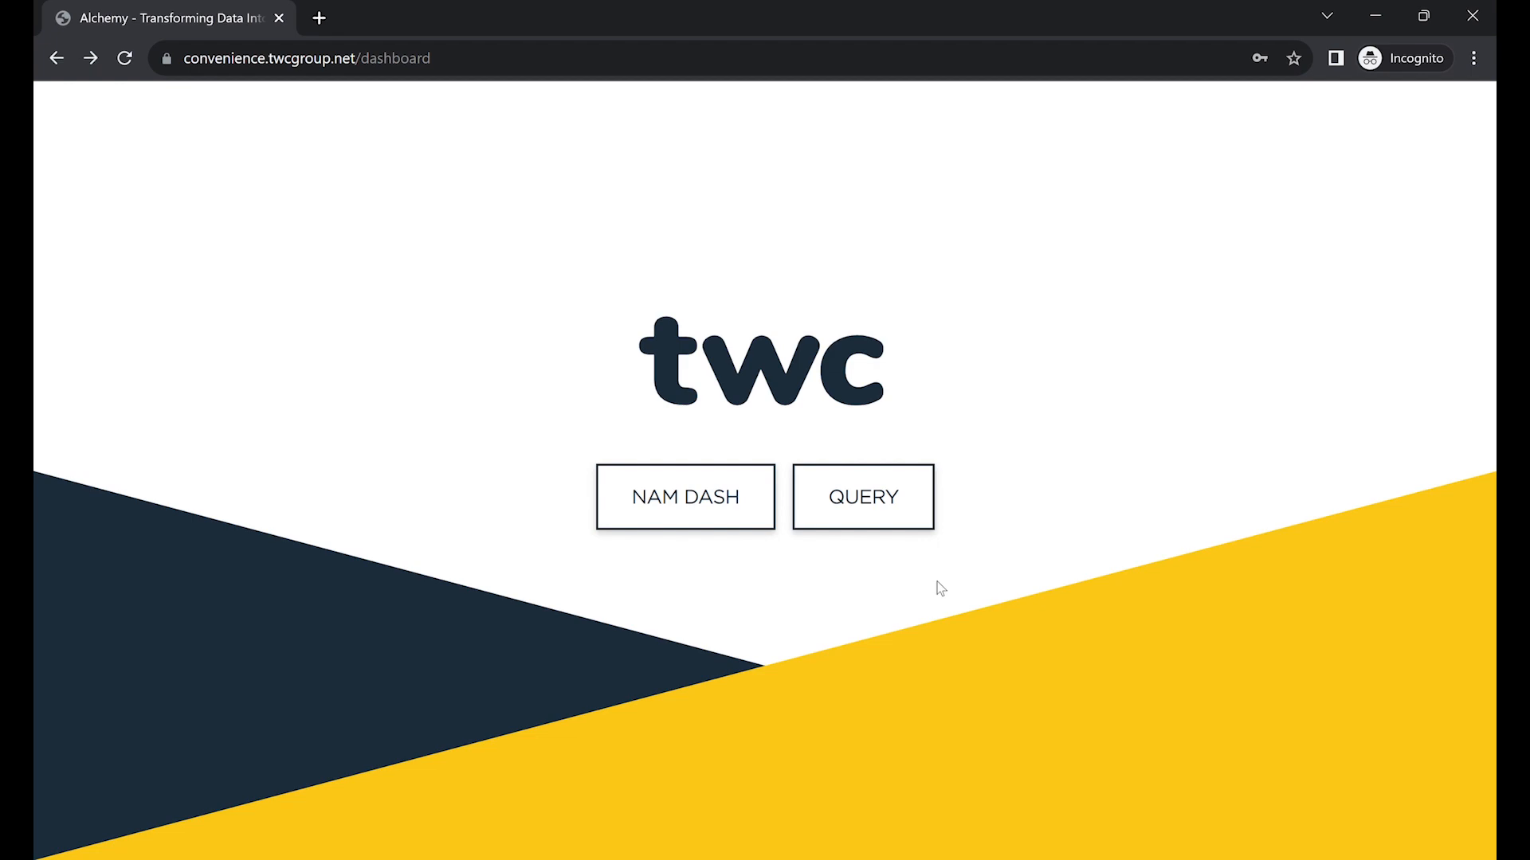
Open the Query Builder and select both VALUE and VOLUME as Step 1 measures.
click(896, 522)
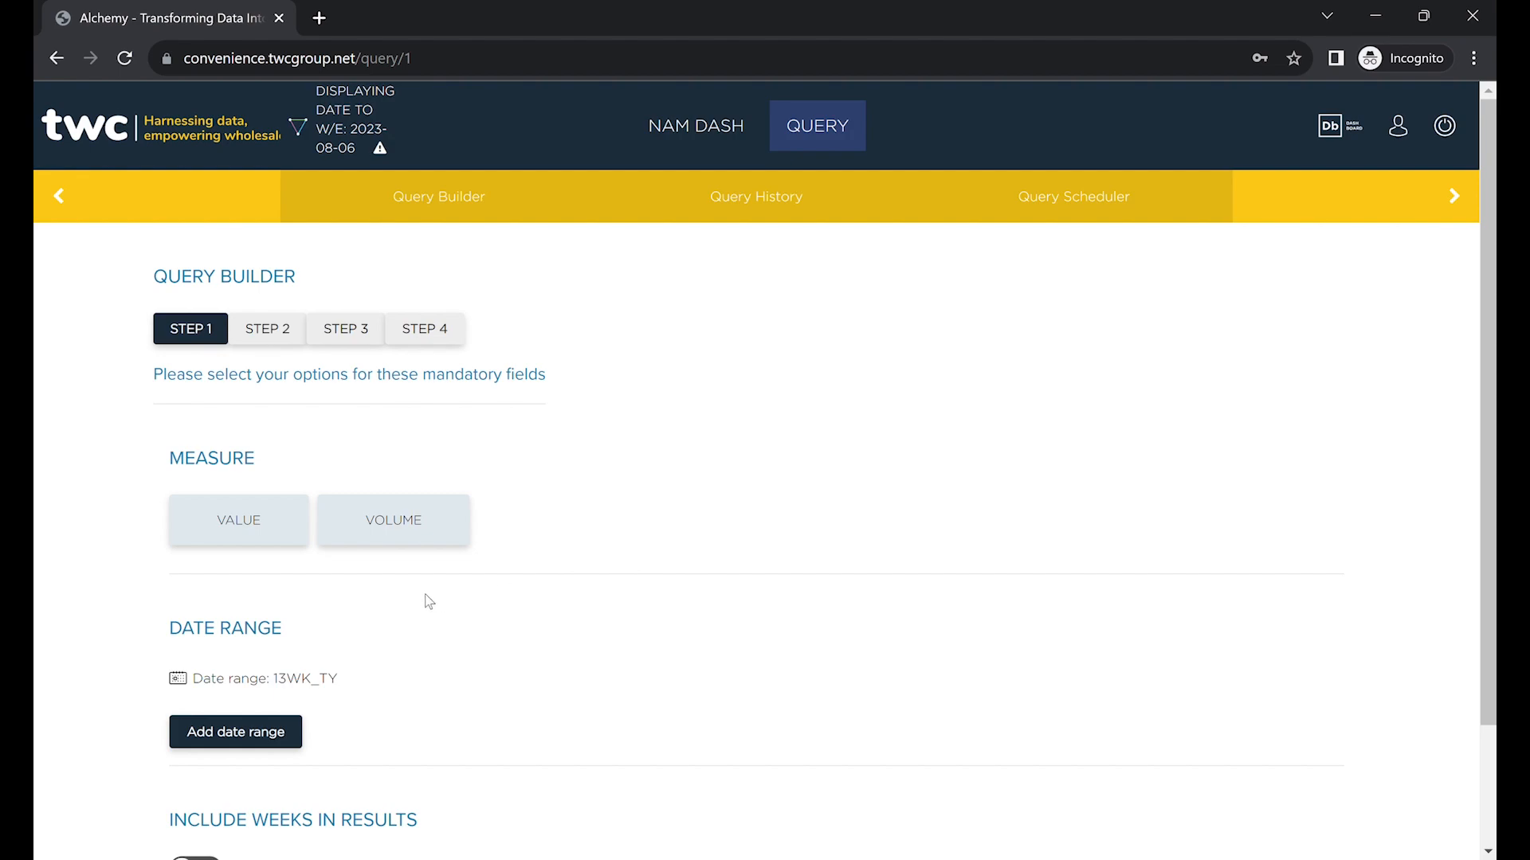
click(423, 539)
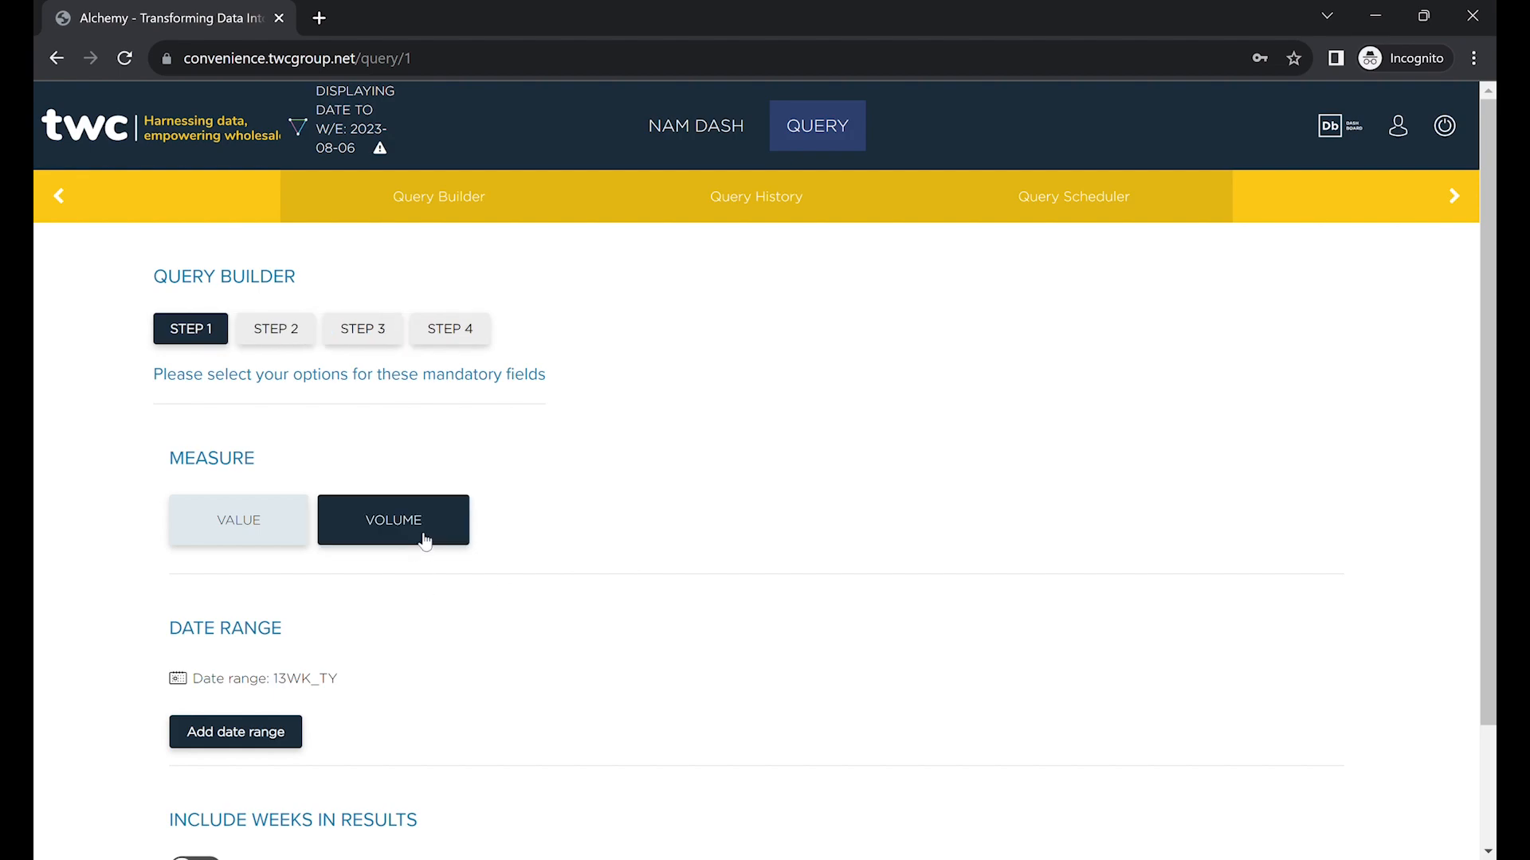
click(424, 541)
click(276, 532)
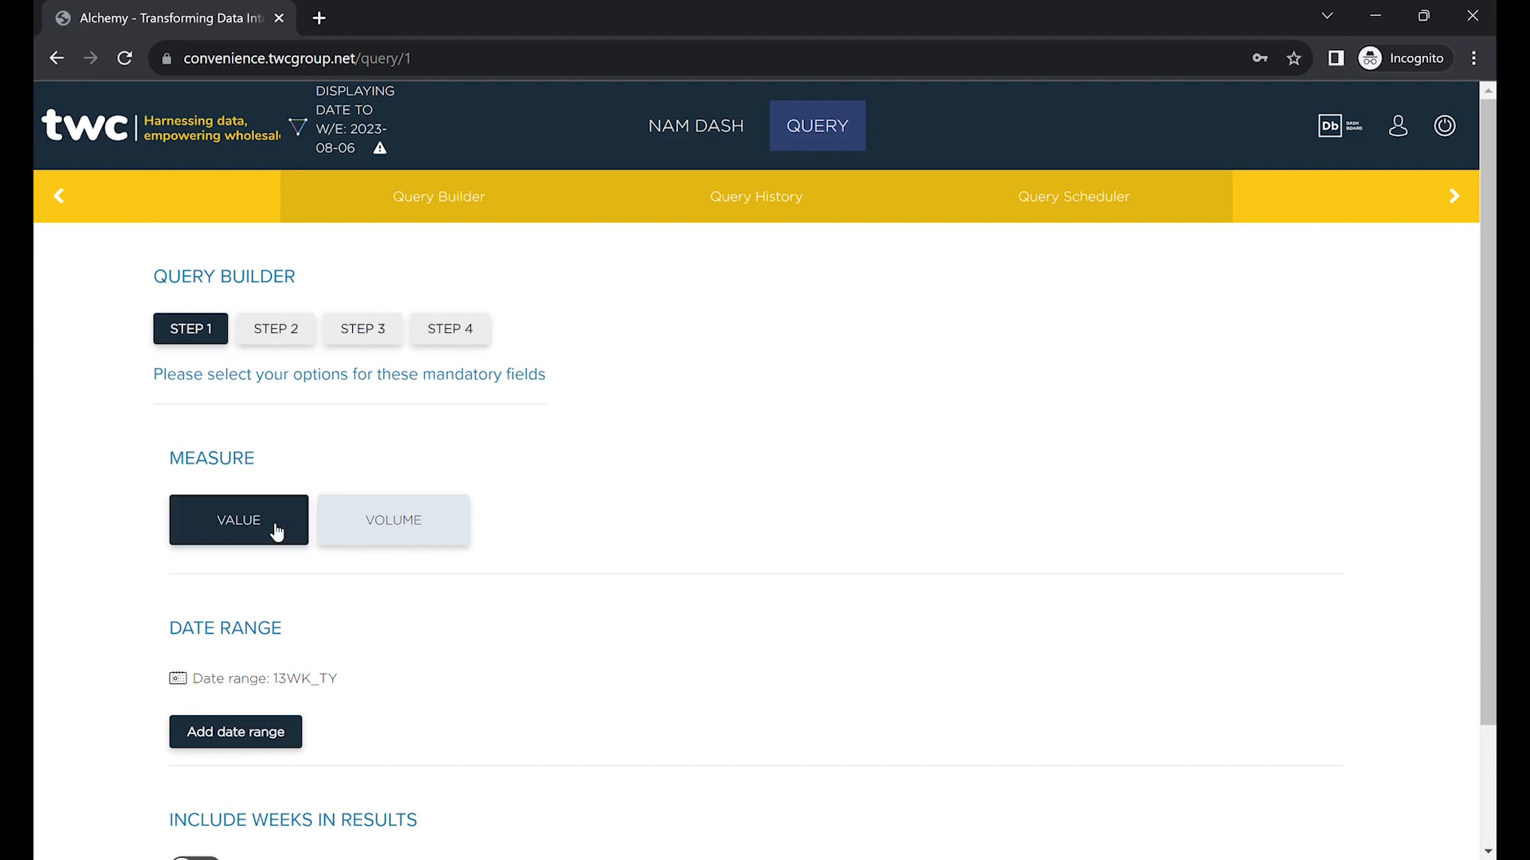
click(348, 534)
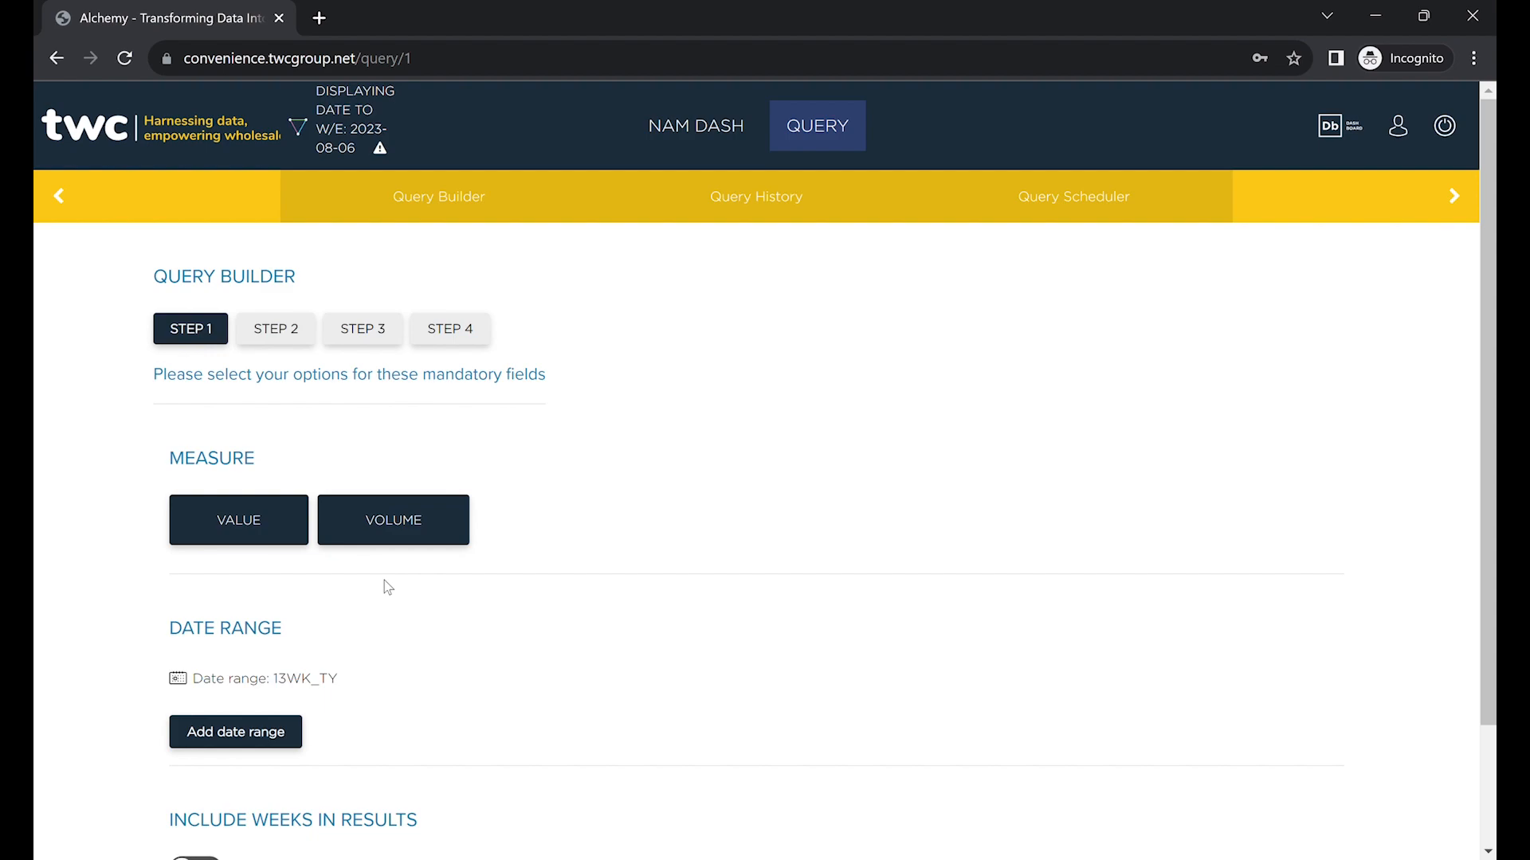
scroll(384, 580, down, 1)
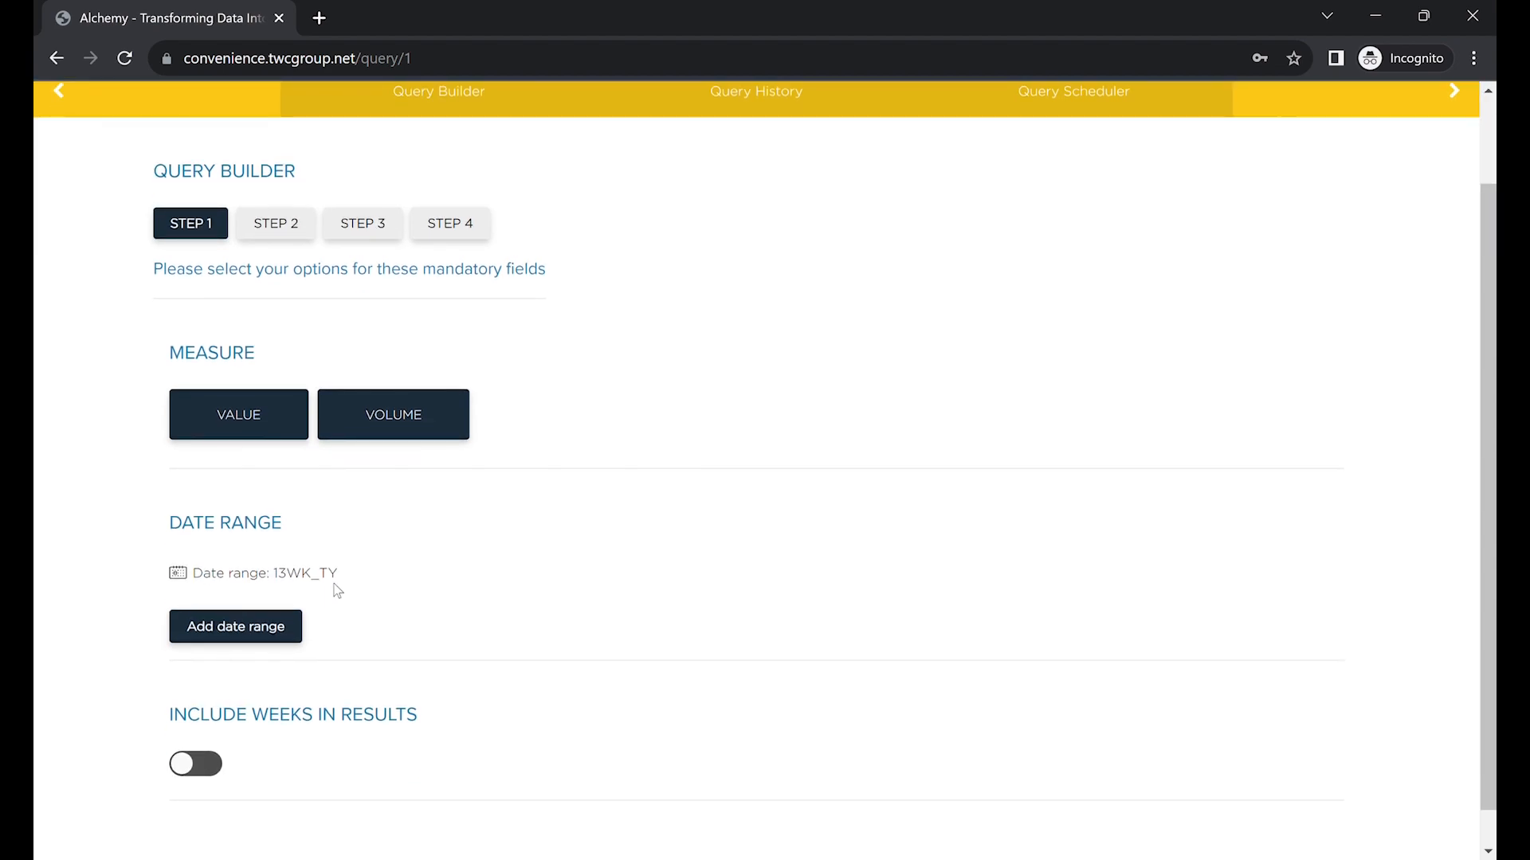
Set the query's date range to 4 Weeks TY, after trying Previous 52 weeks and custom dates.
click(298, 578)
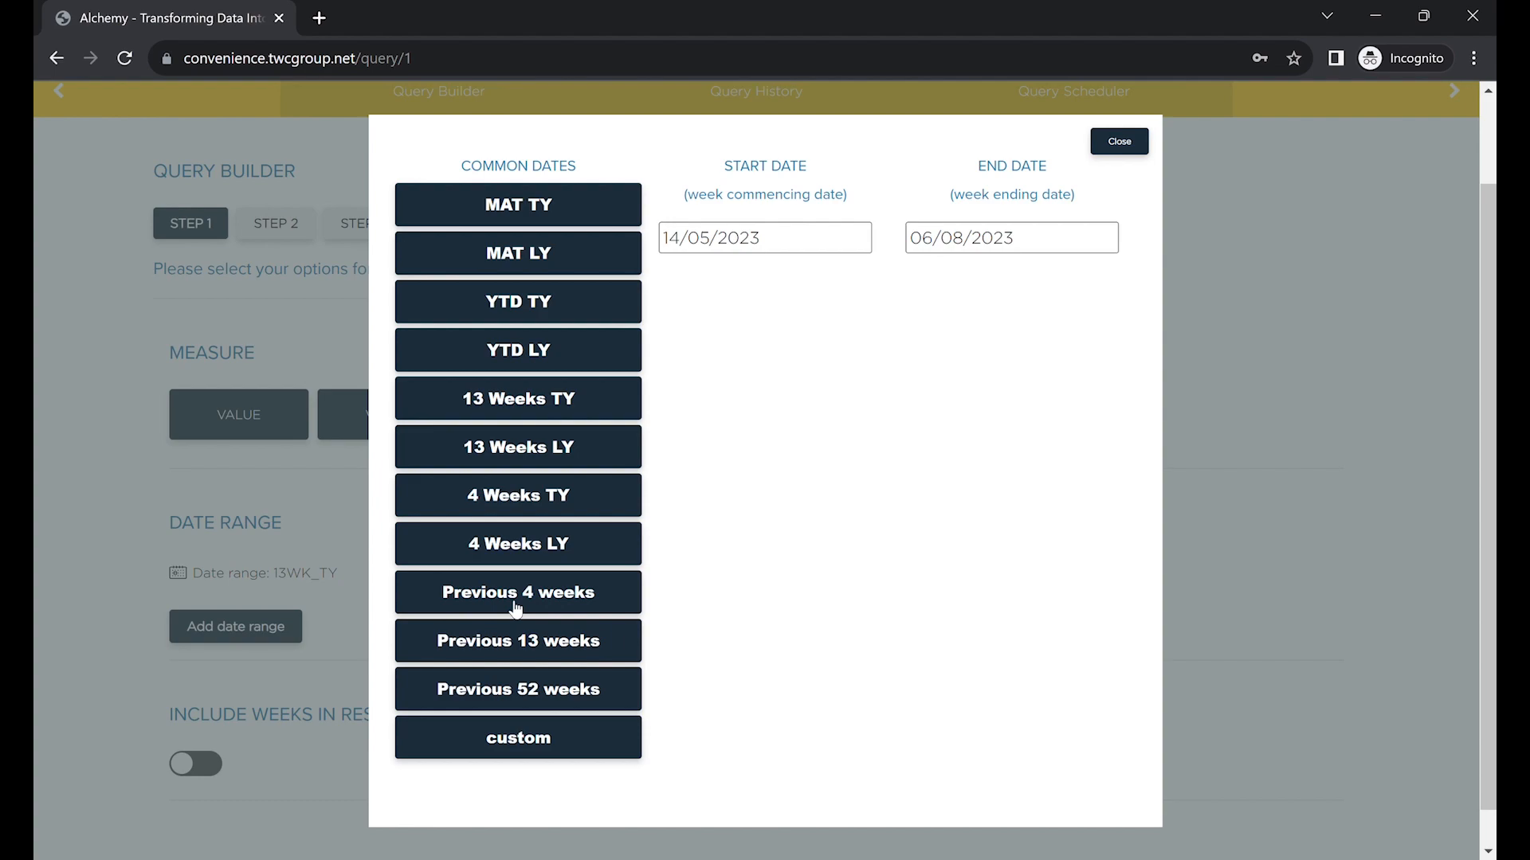
click(514, 703)
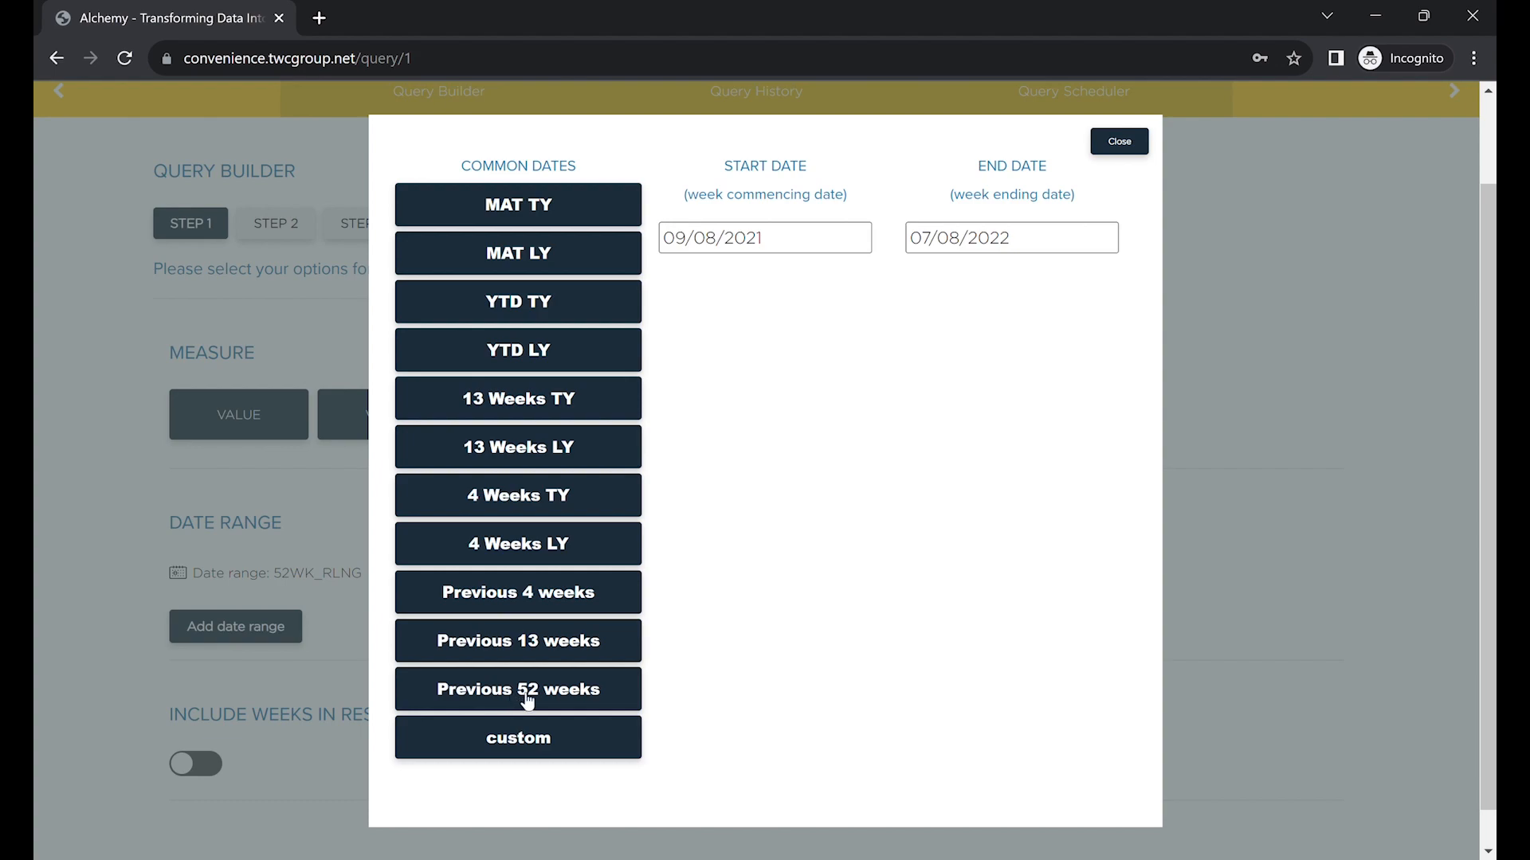
click(525, 747)
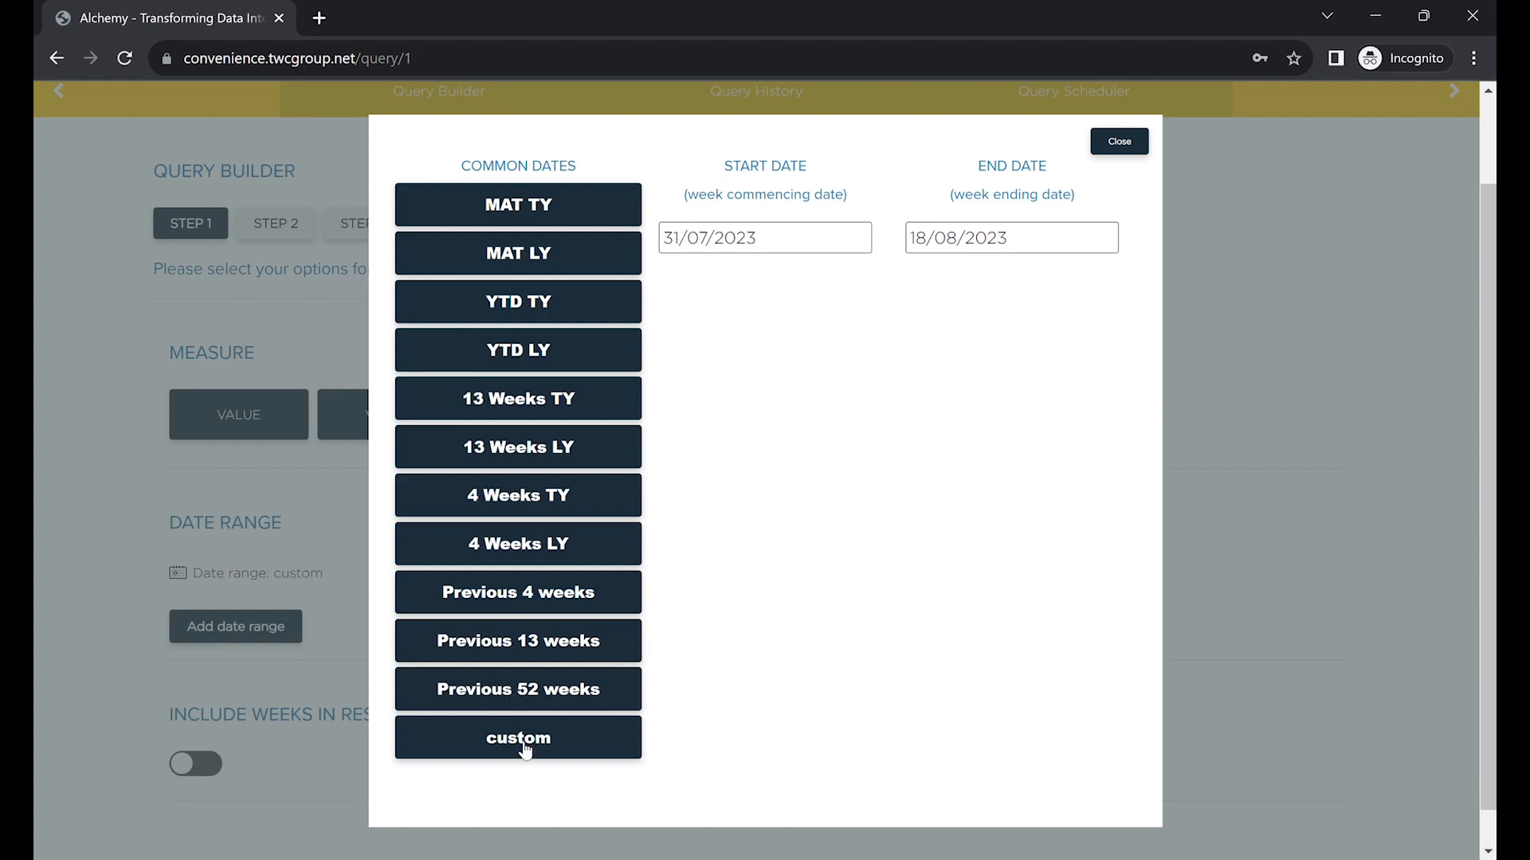
click(765, 239)
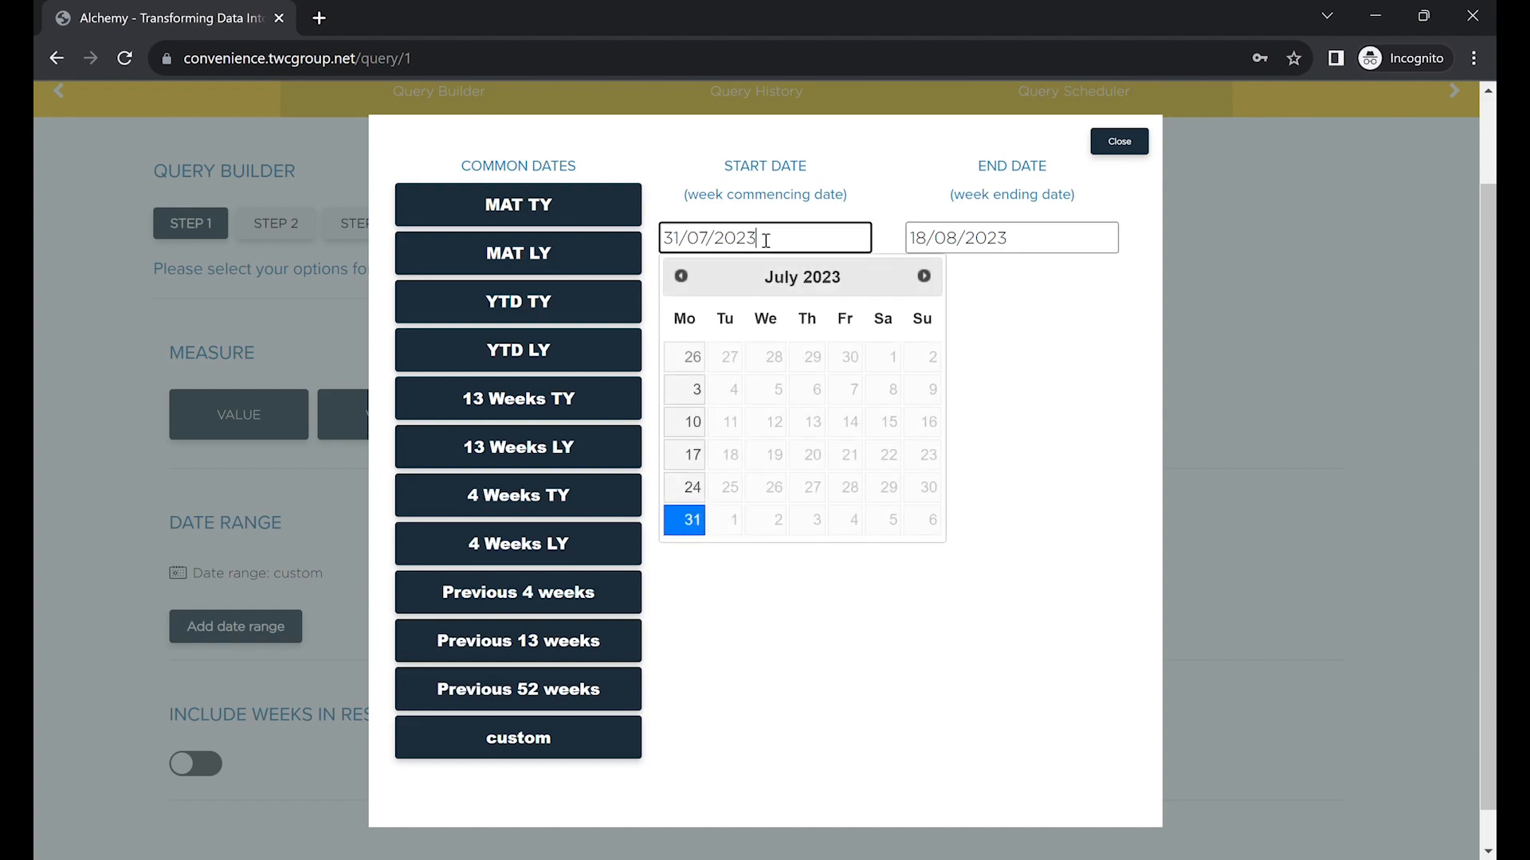
click(1038, 247)
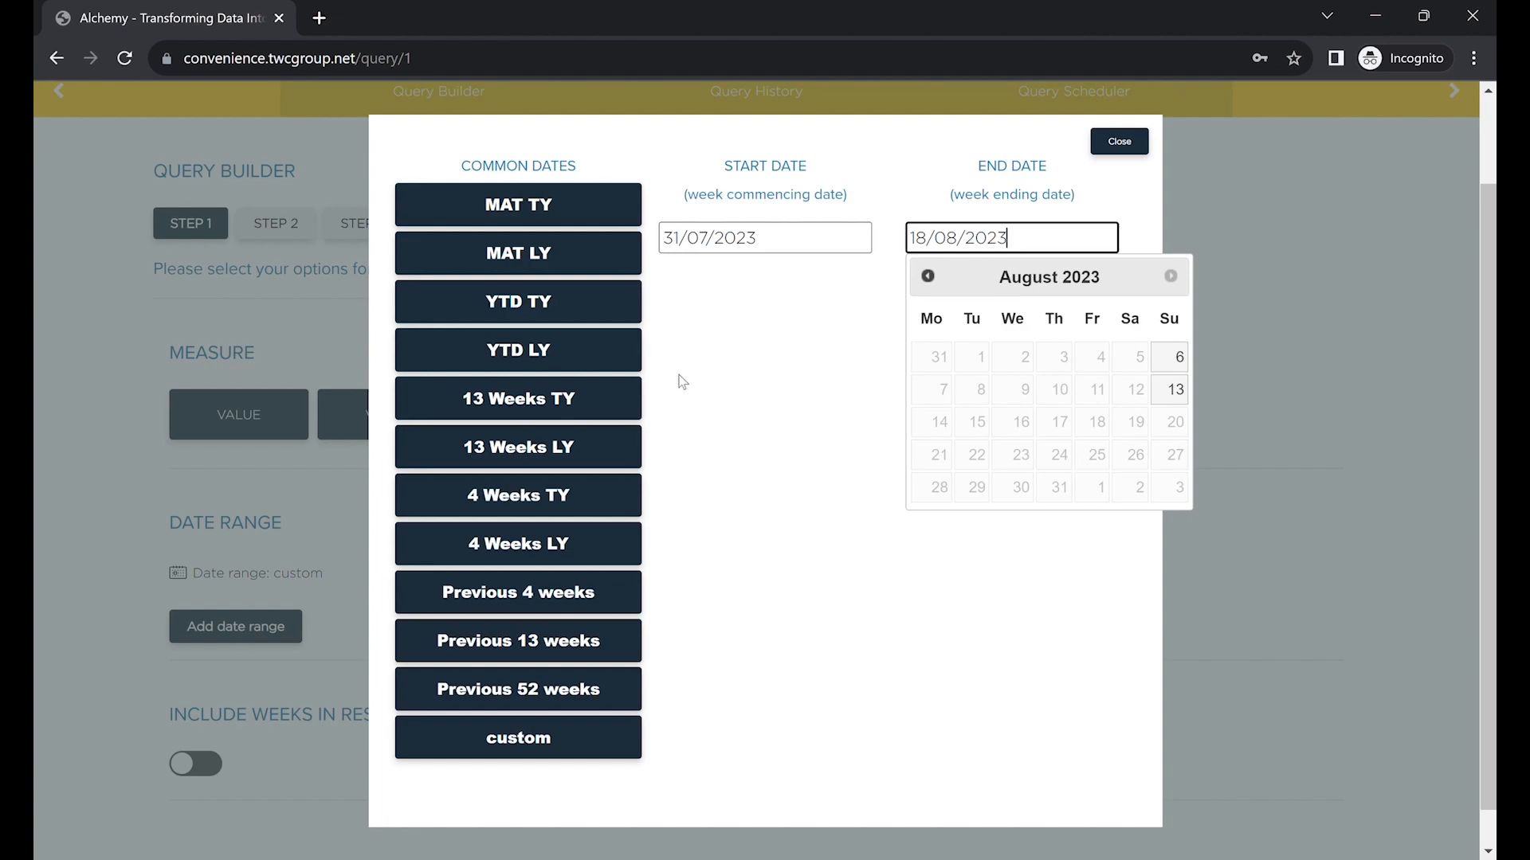
click(630, 503)
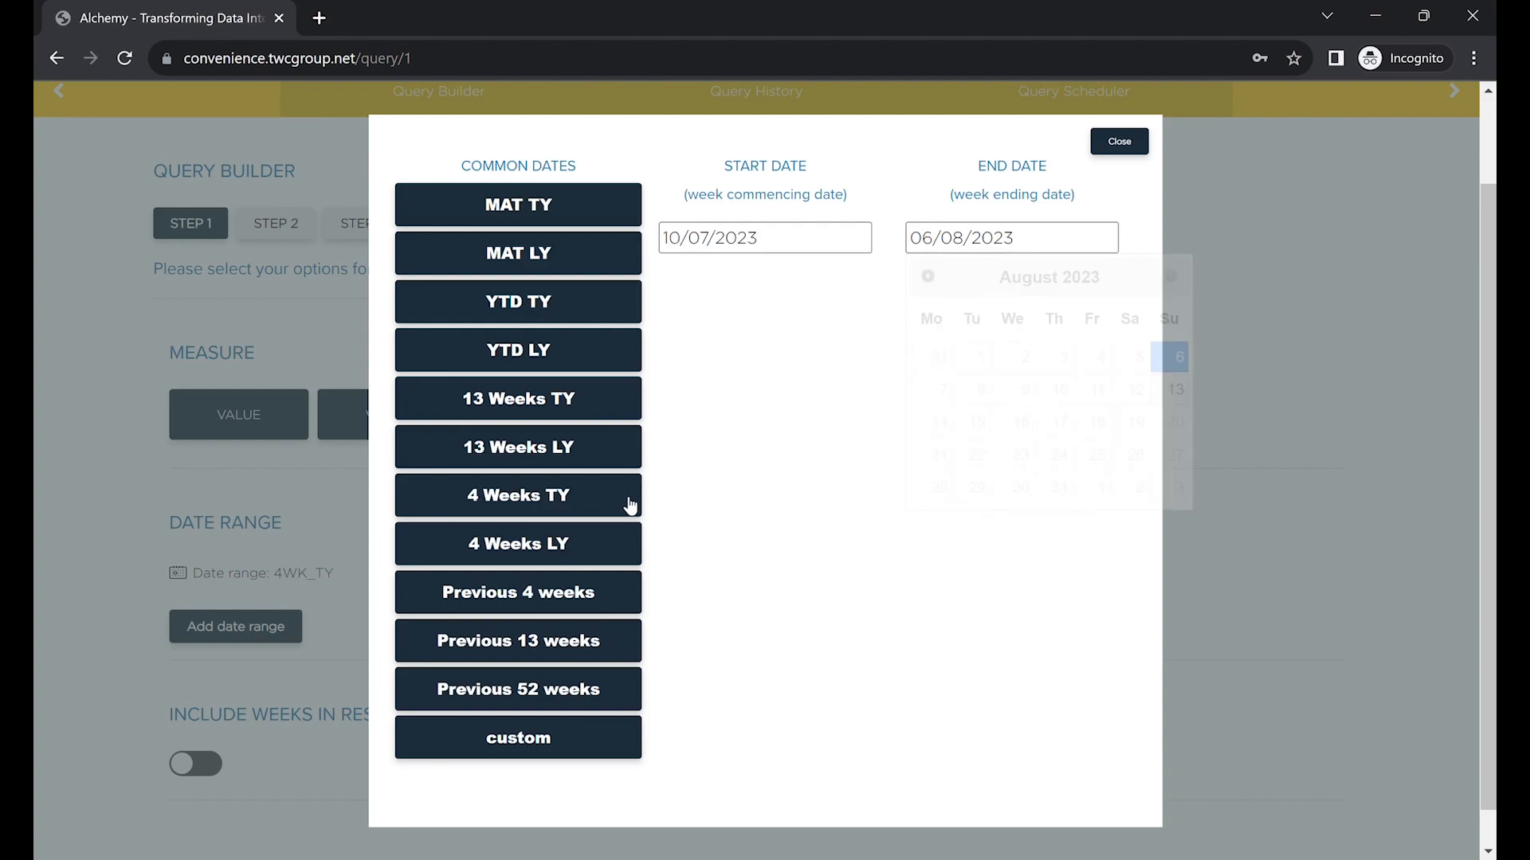
click(1119, 143)
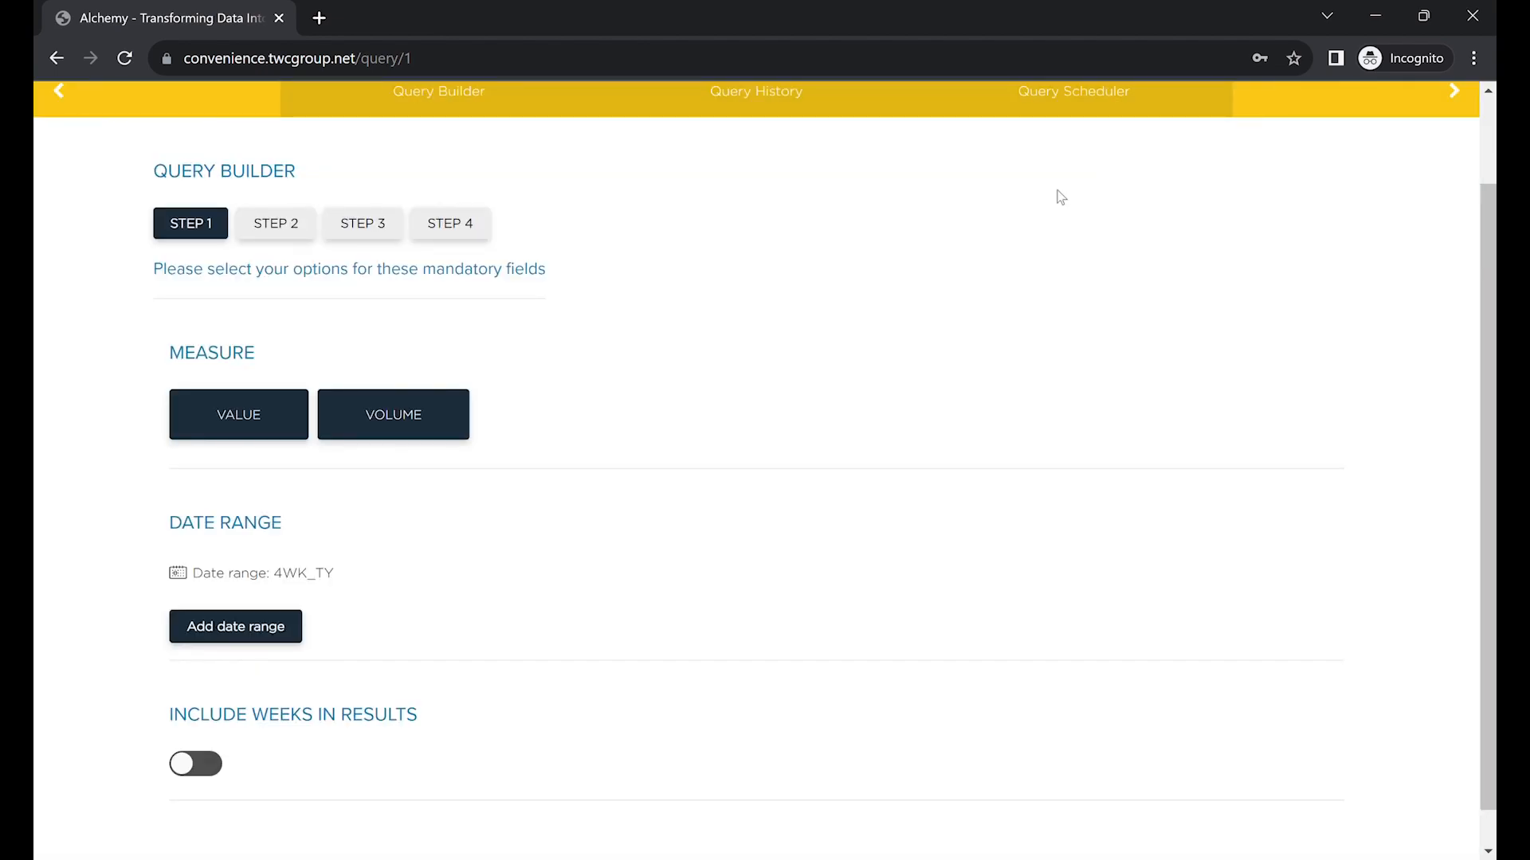
Turn on Include Weeks in Results and continue to Step 2.
scroll(589, 562, down, 1)
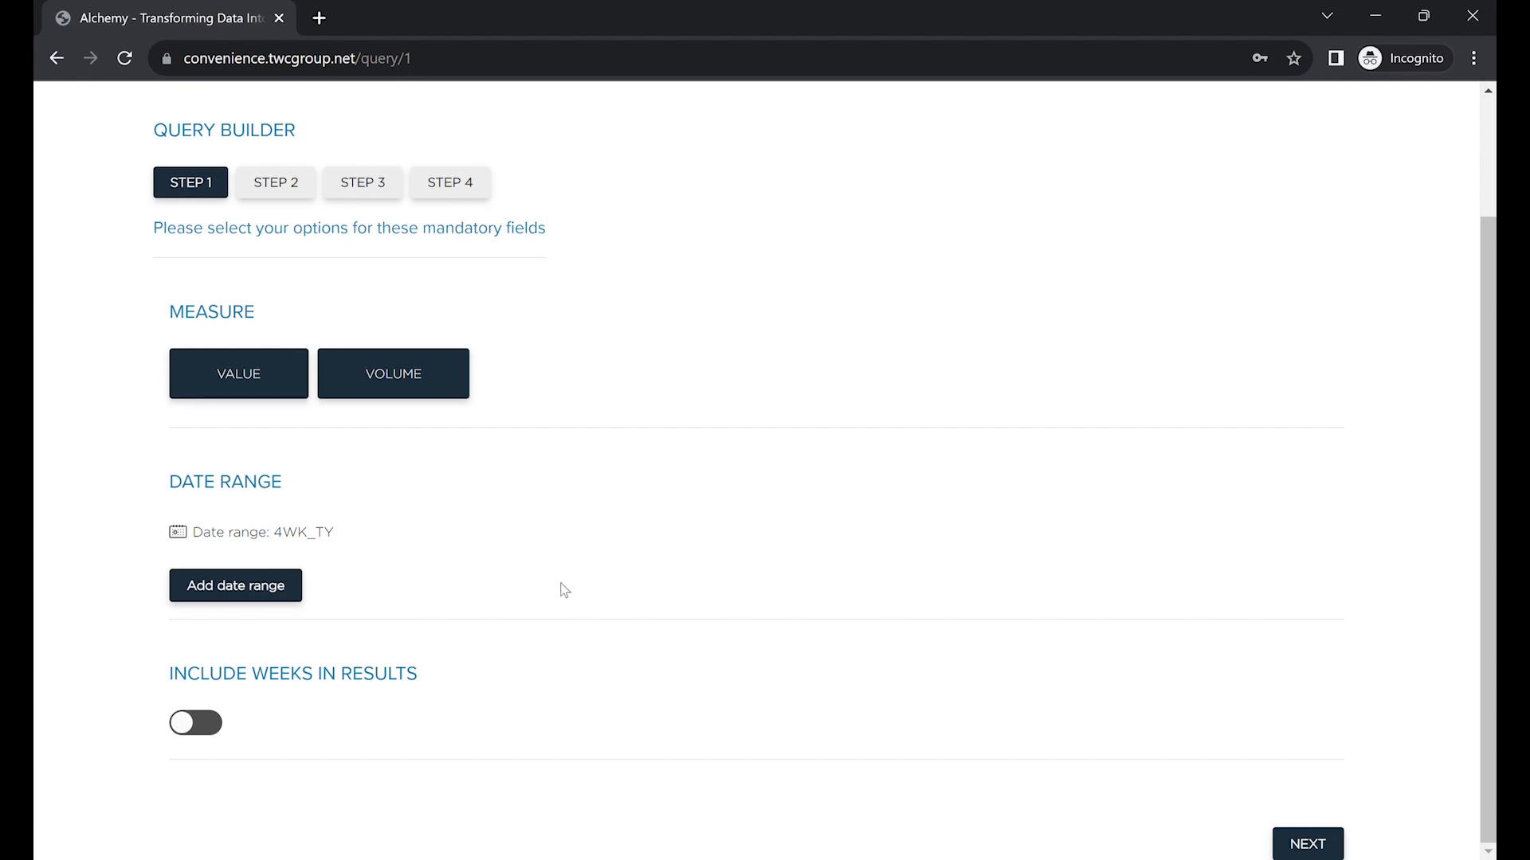
click(186, 723)
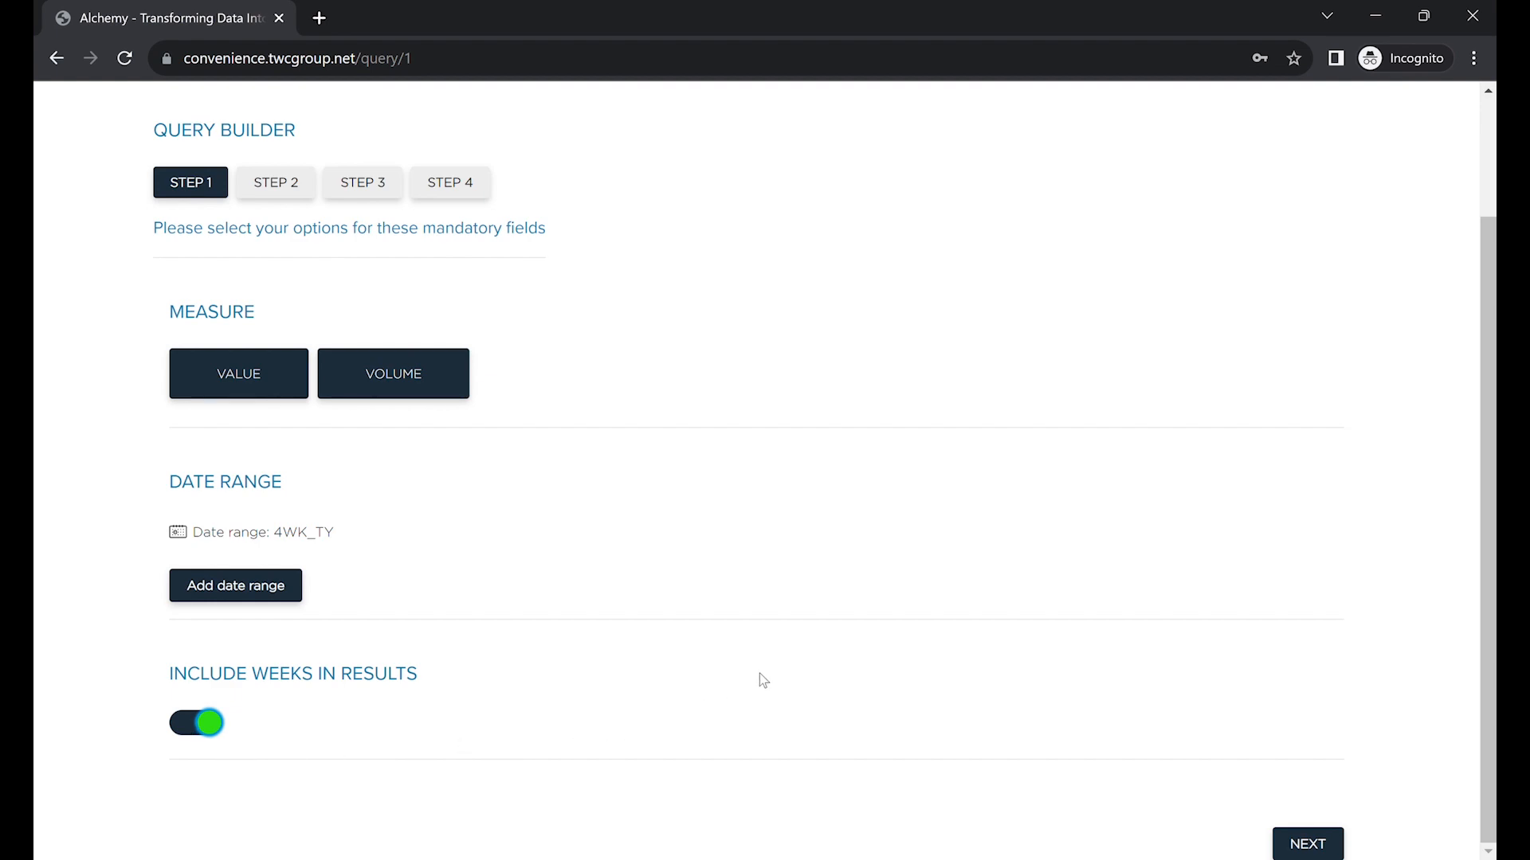
click(1308, 847)
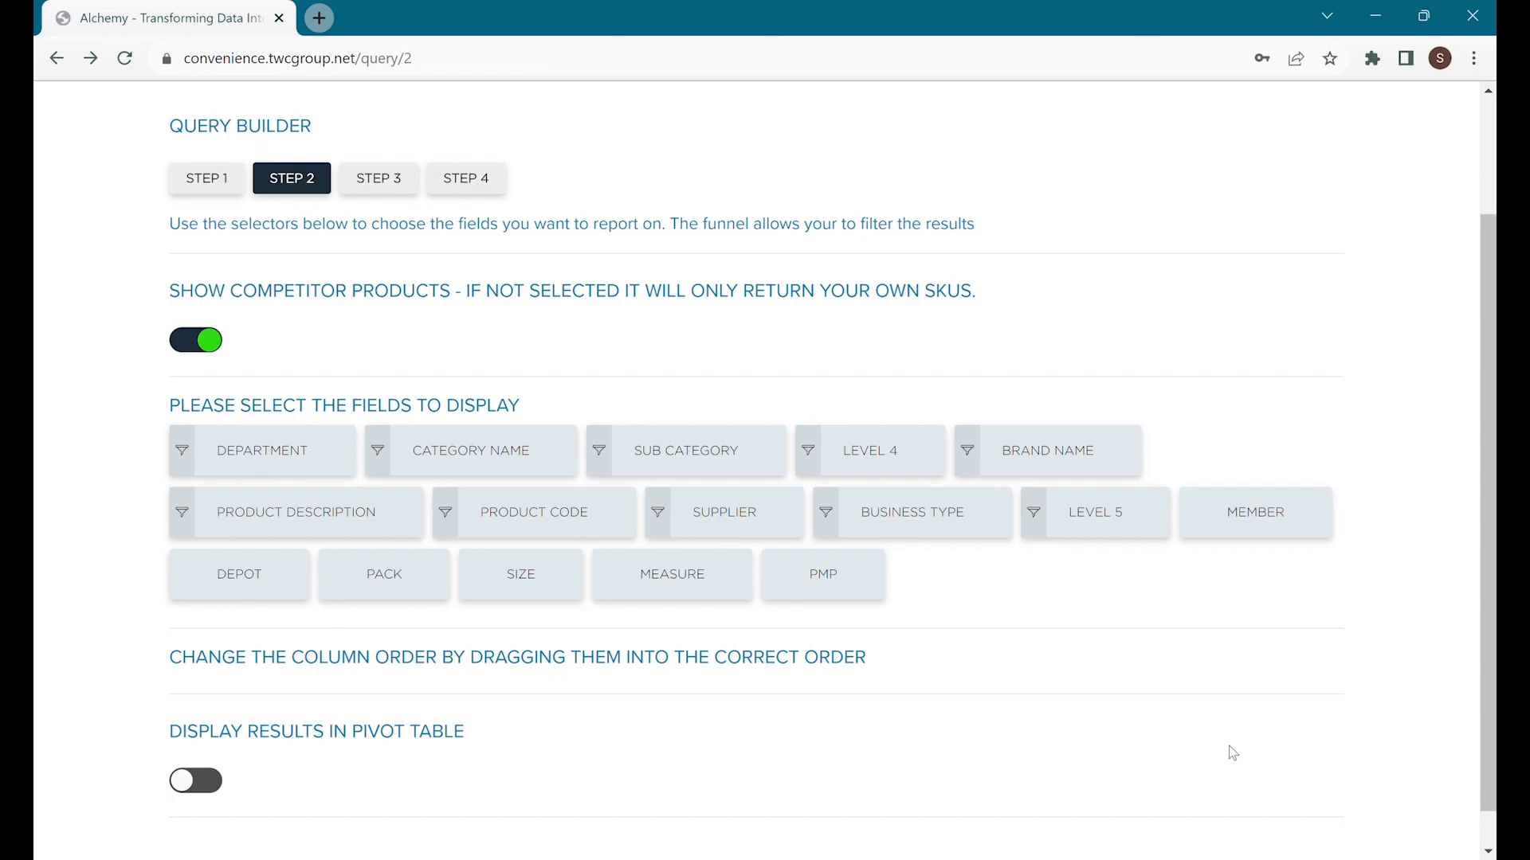
Add PRODUCT DESCRIPTION as a display field and filter Department to BEER LAGER CIDER.
click(316, 519)
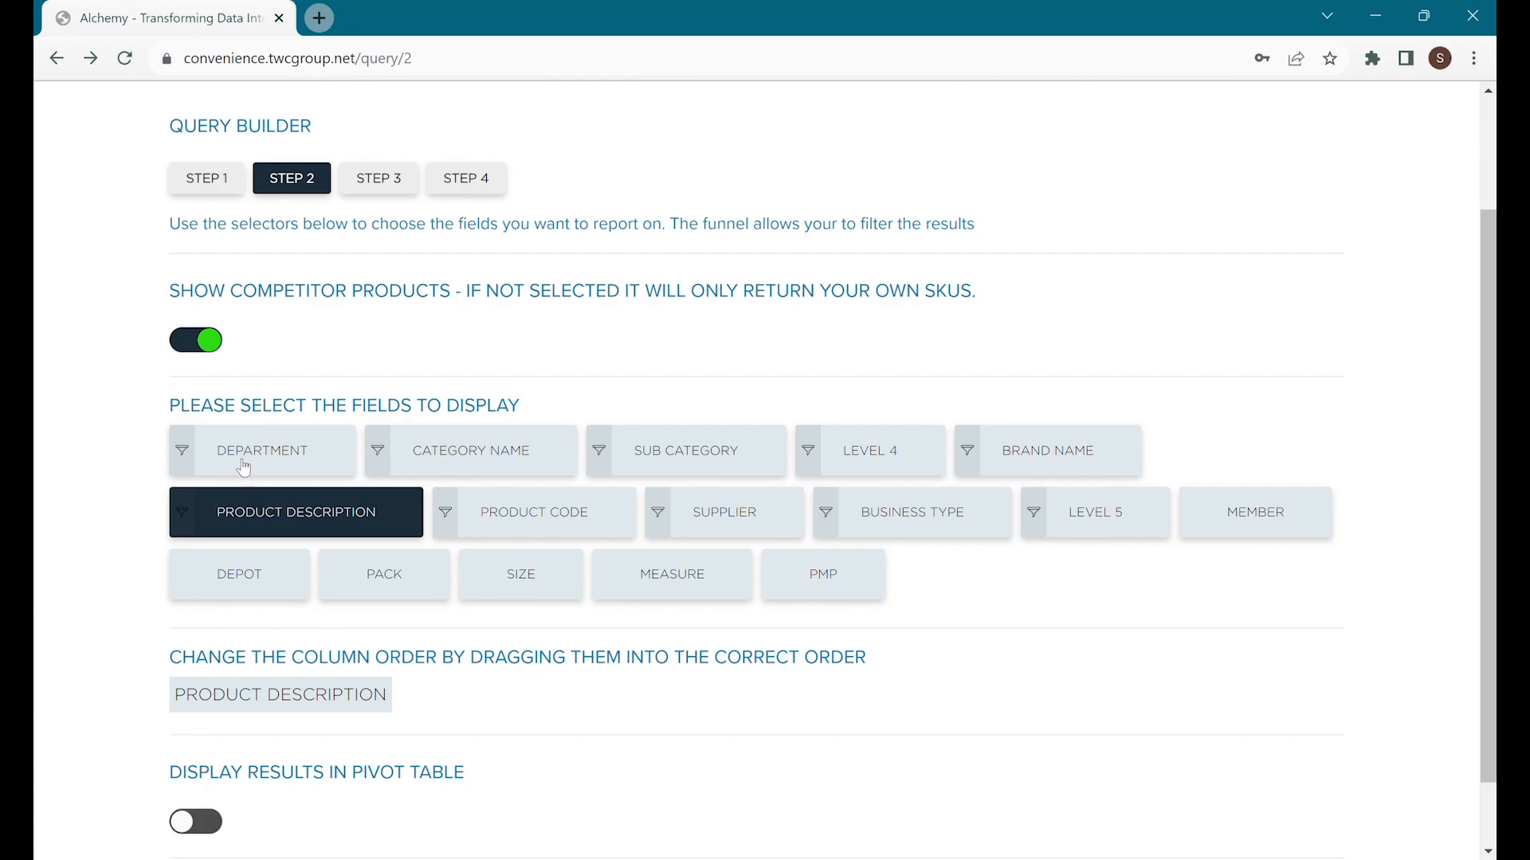
click(190, 451)
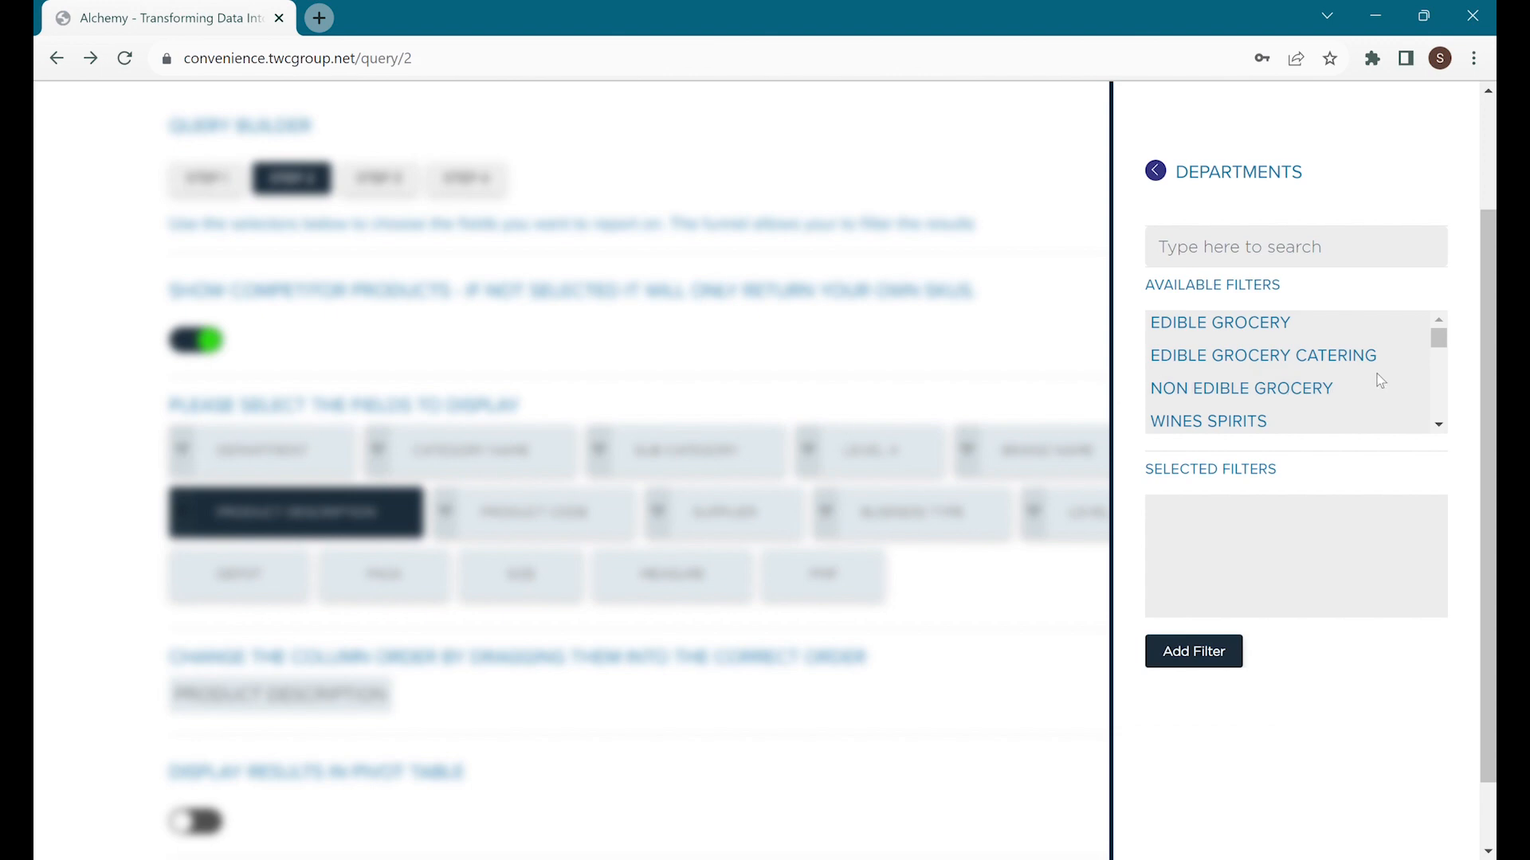
scroll(1438, 431, down, 2)
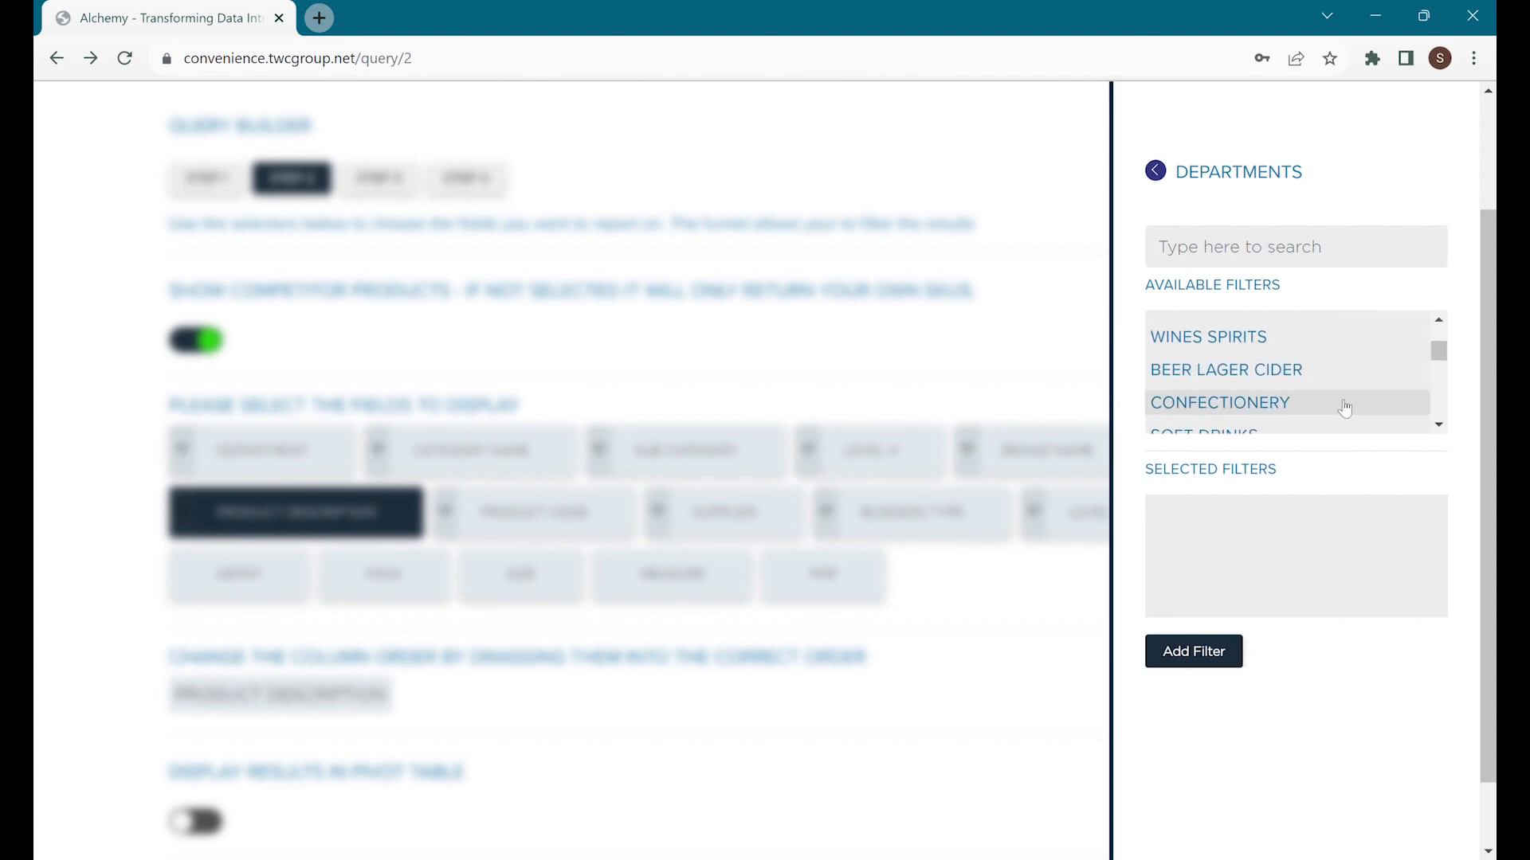
click(1342, 370)
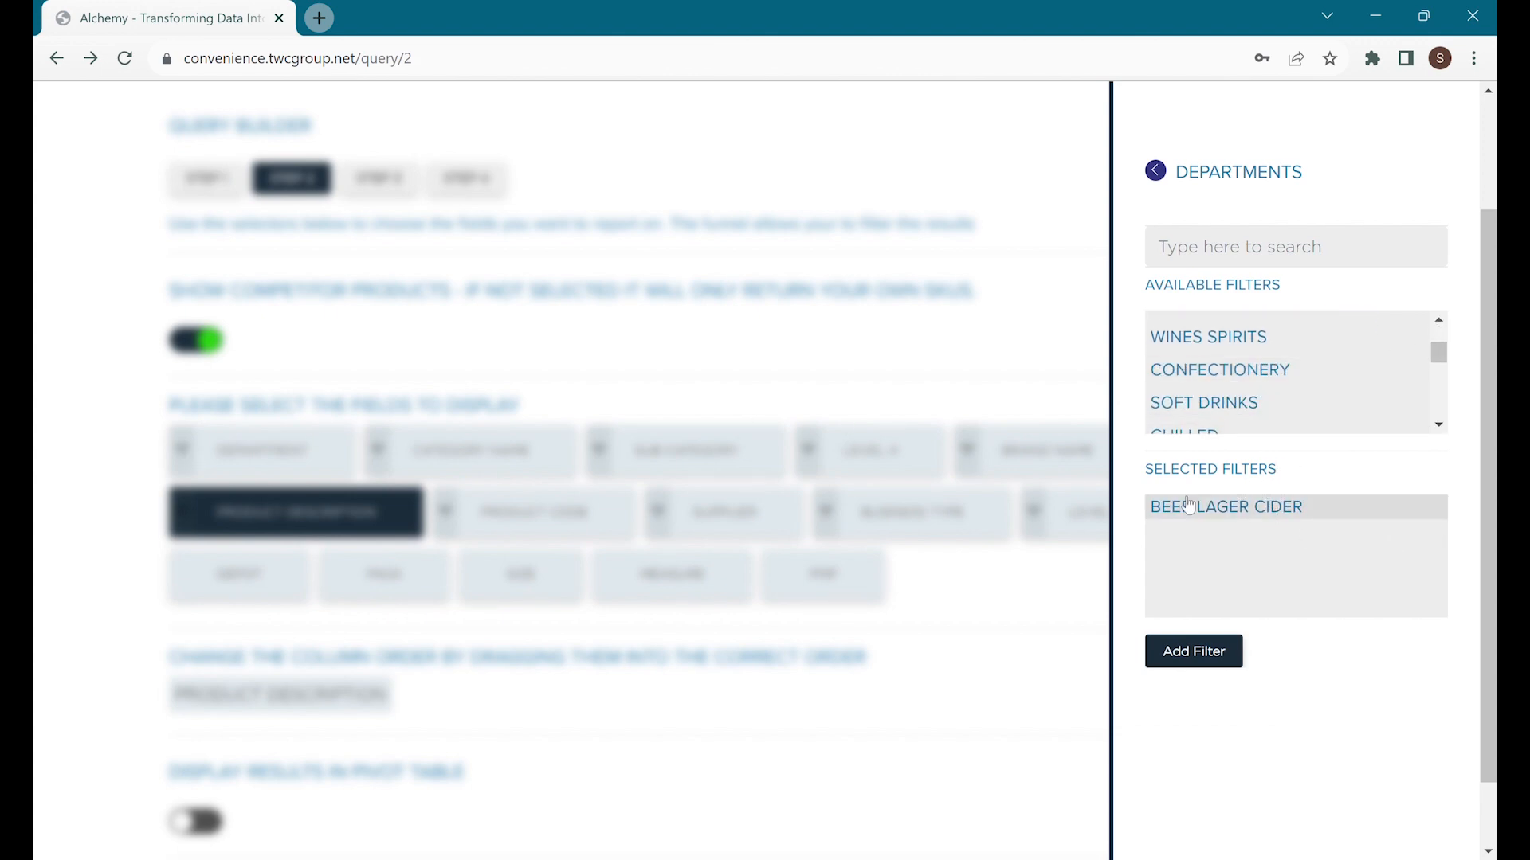
click(1197, 659)
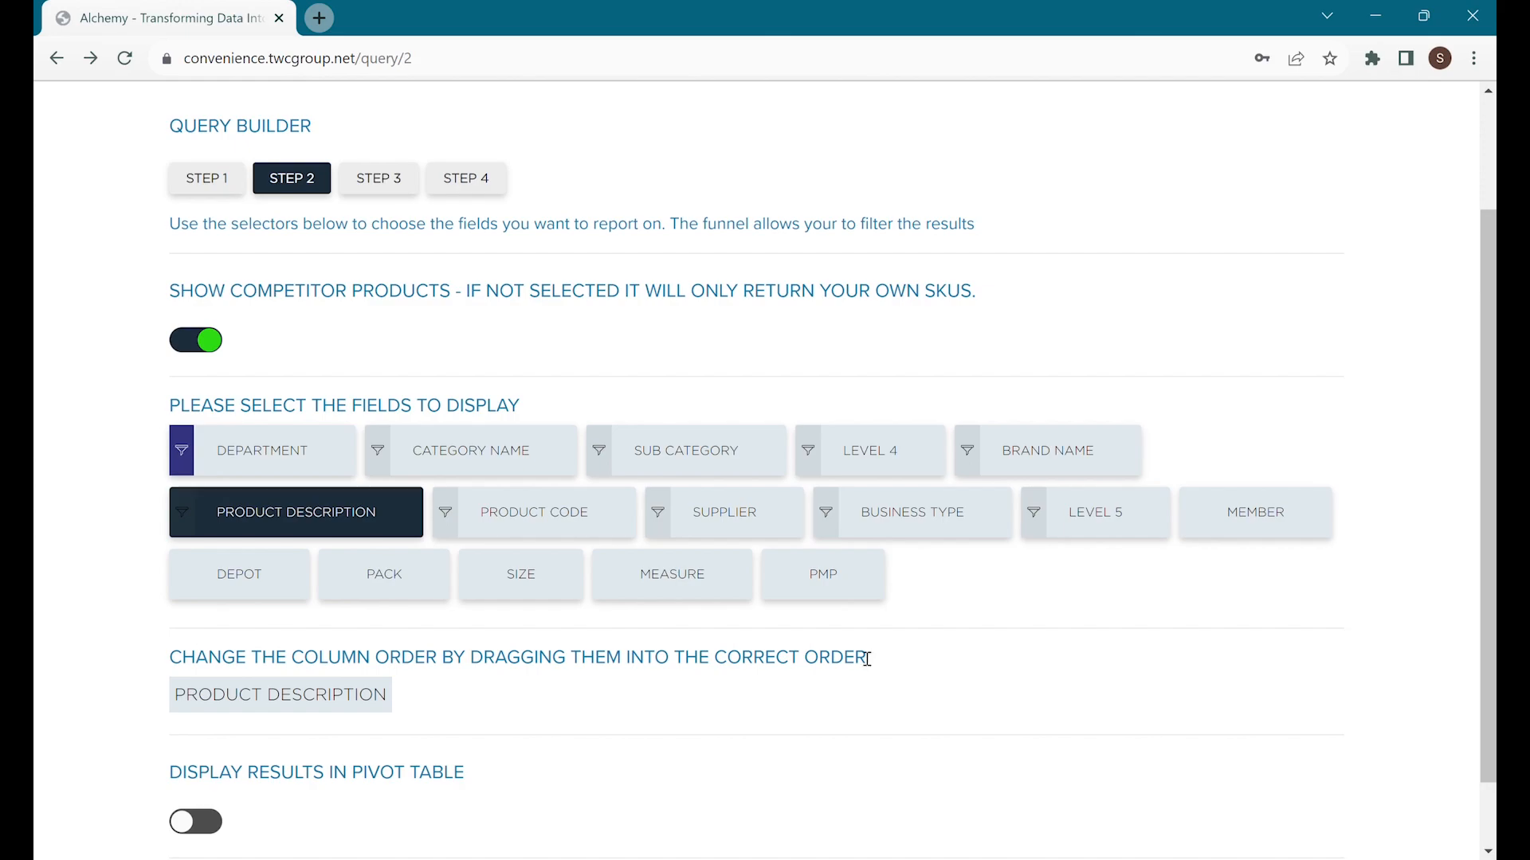
Filter Category Name to BEER LAGER and Sub Category to LAGER, leaving Level 4 unfiltered.
click(382, 453)
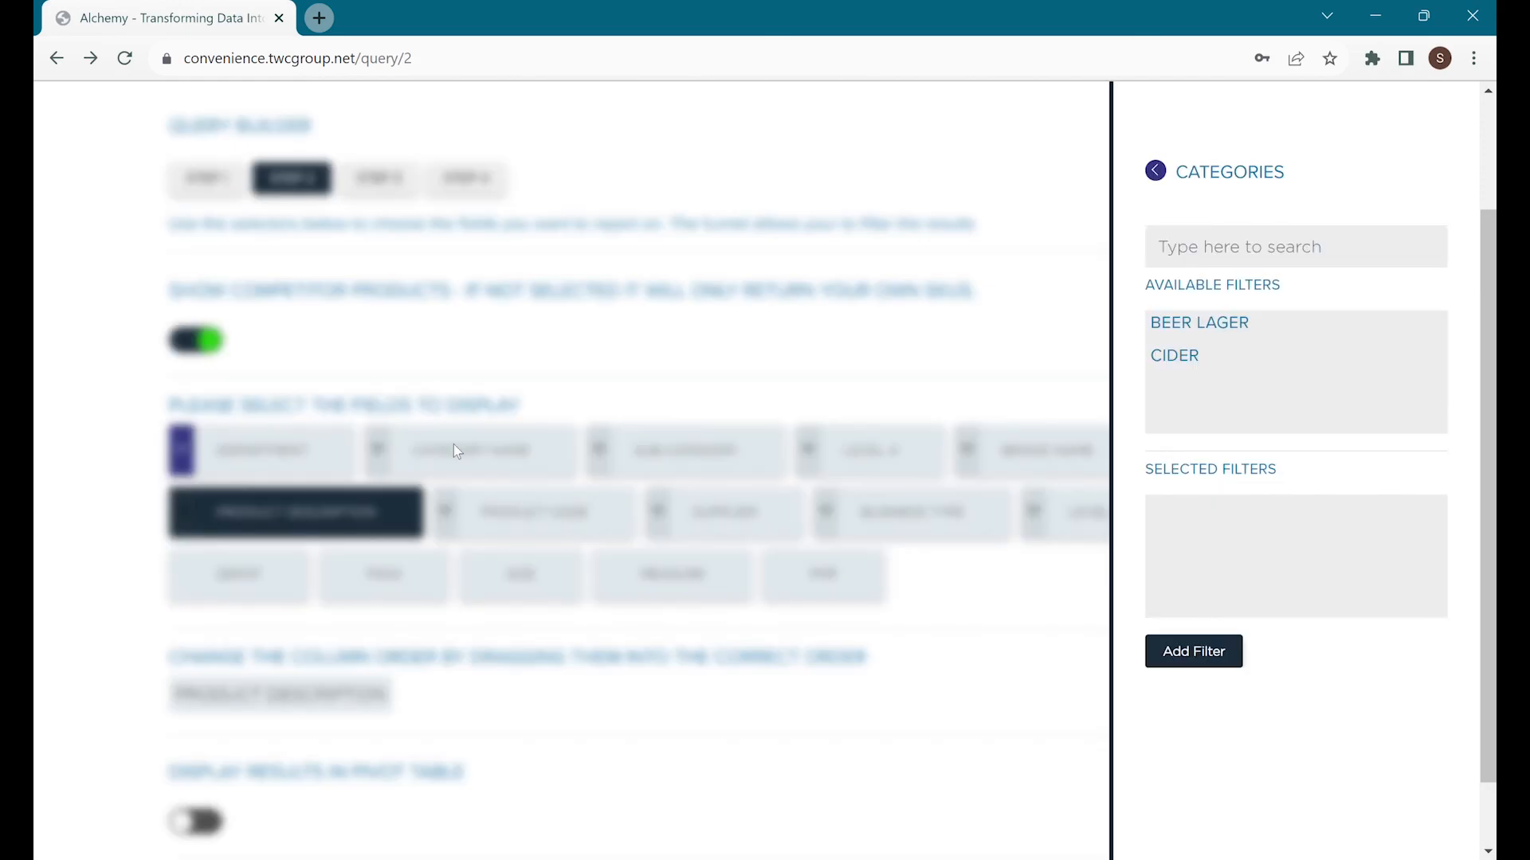
click(1274, 323)
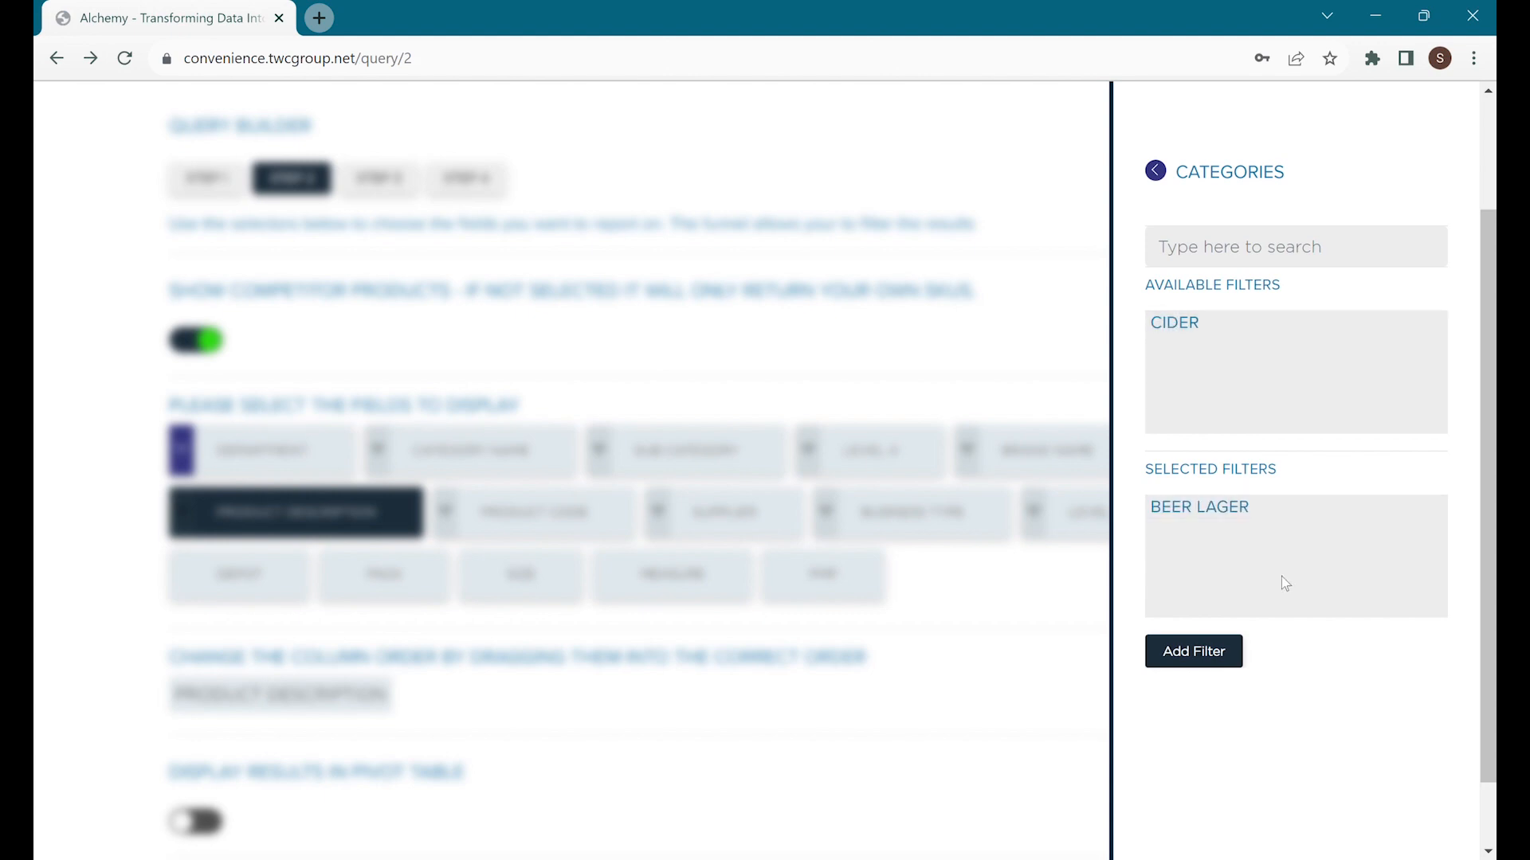
click(1217, 661)
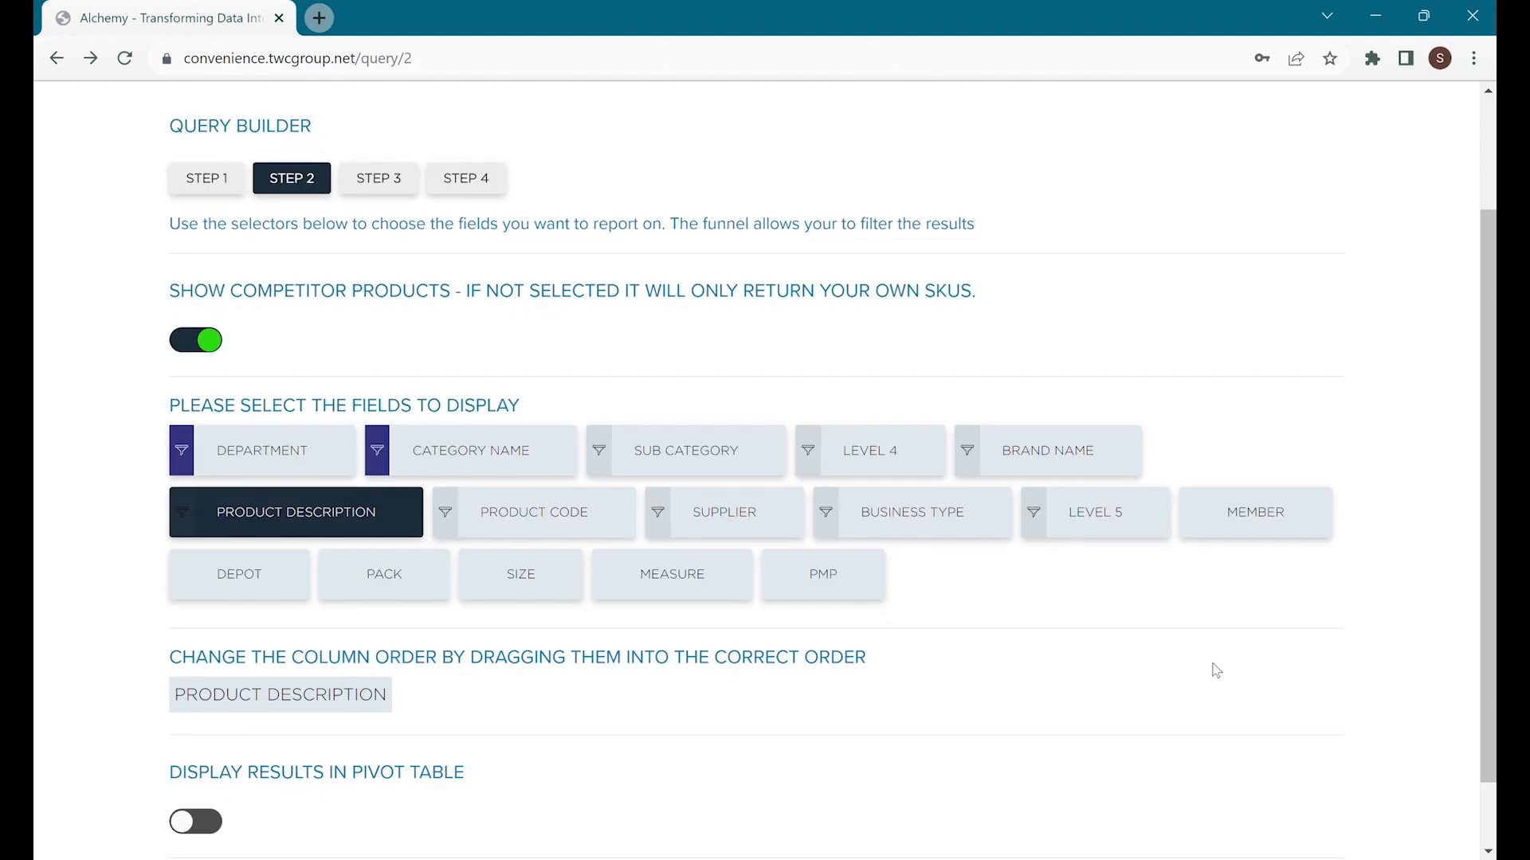
click(599, 451)
click(1313, 327)
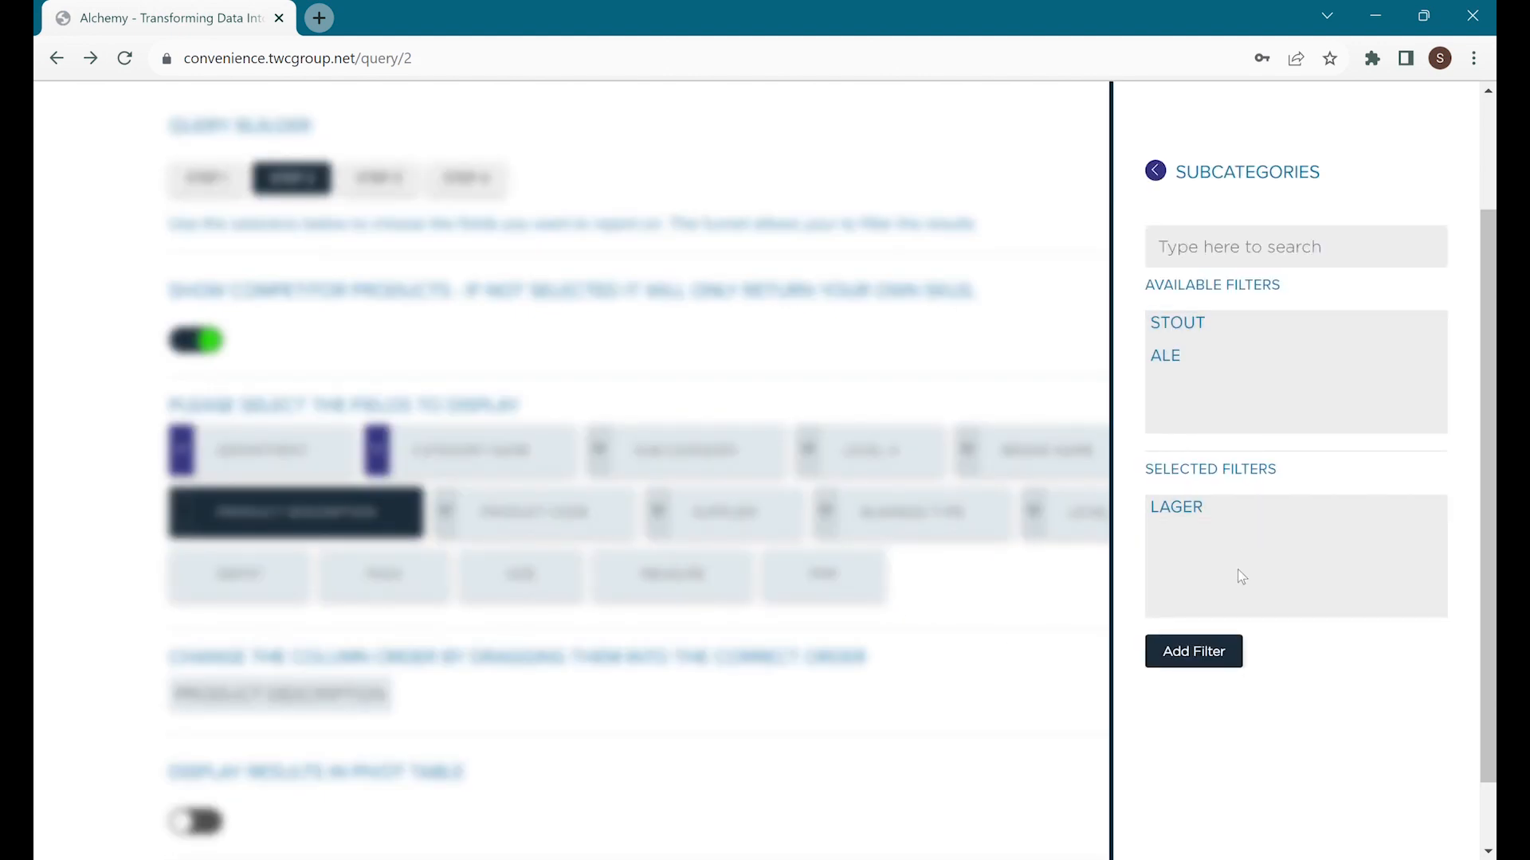
click(1199, 652)
click(809, 449)
click(973, 607)
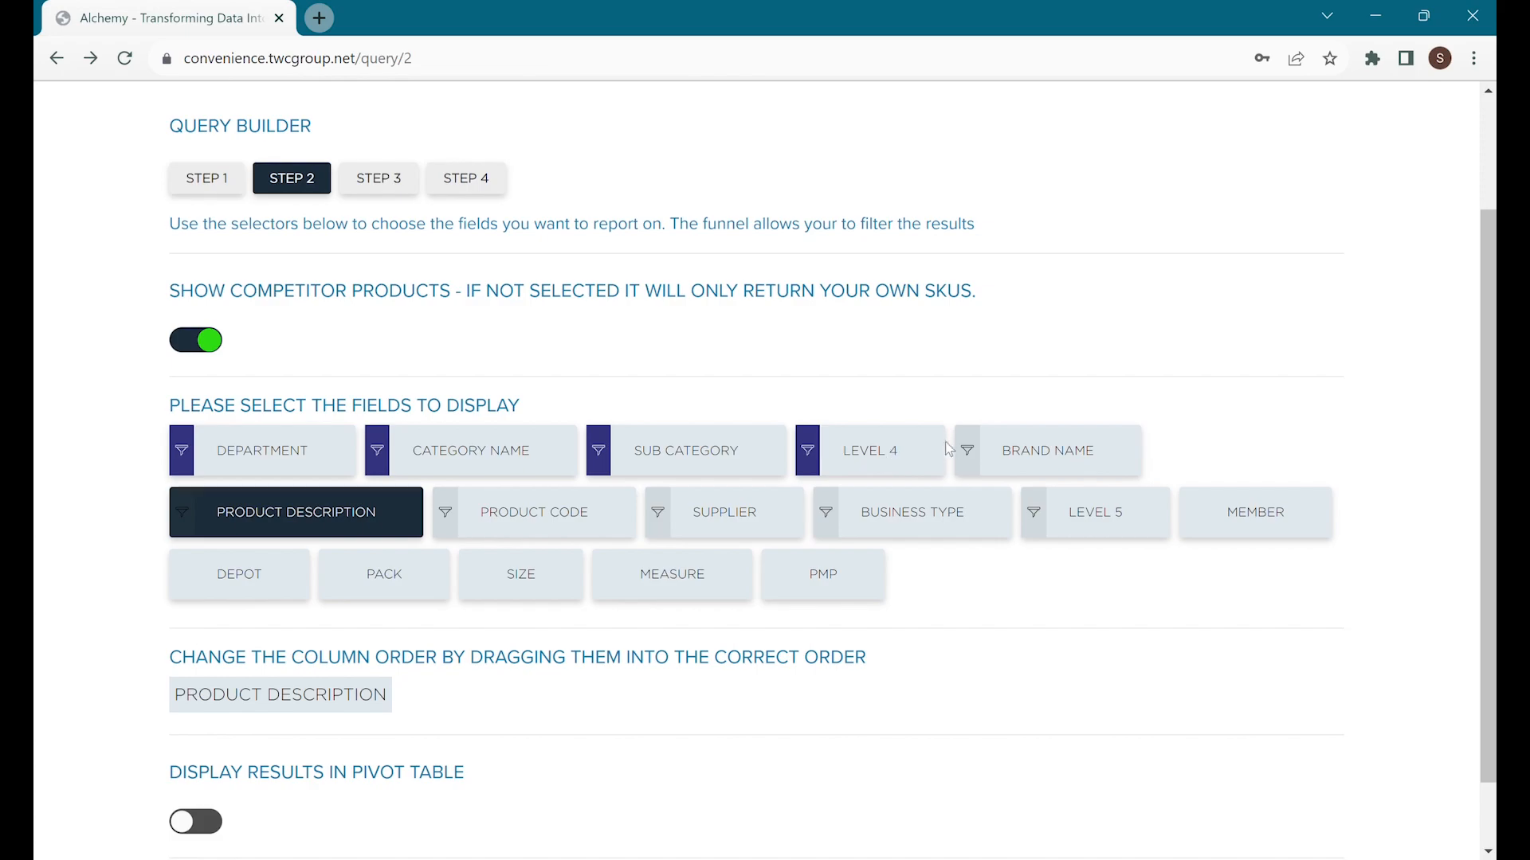
Add BRAND NAME and SUPPLIER as display fields and enable Display Results in Pivot Table.
click(1057, 453)
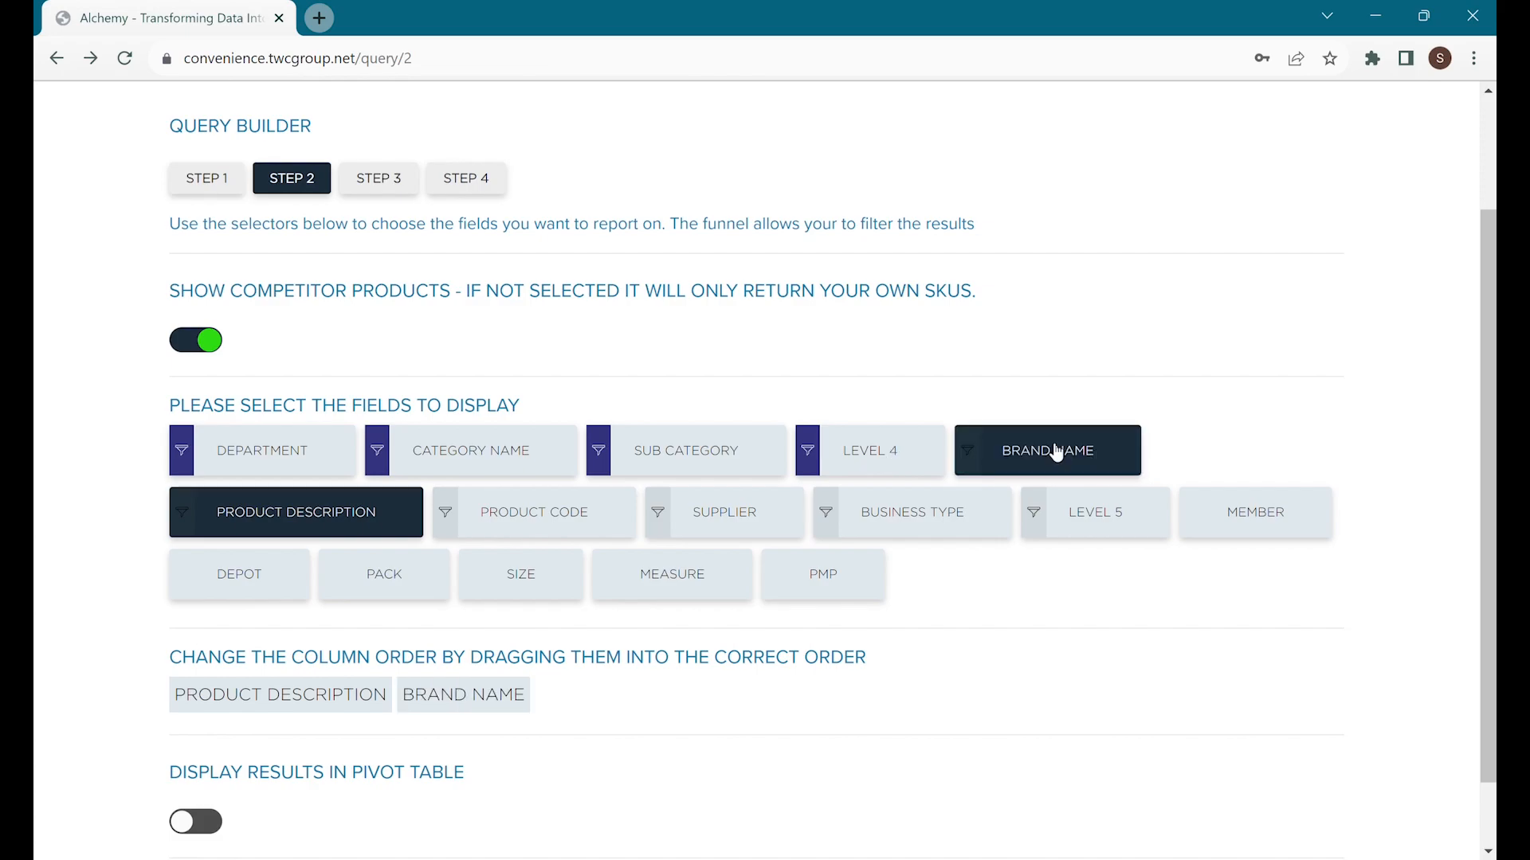
click(733, 530)
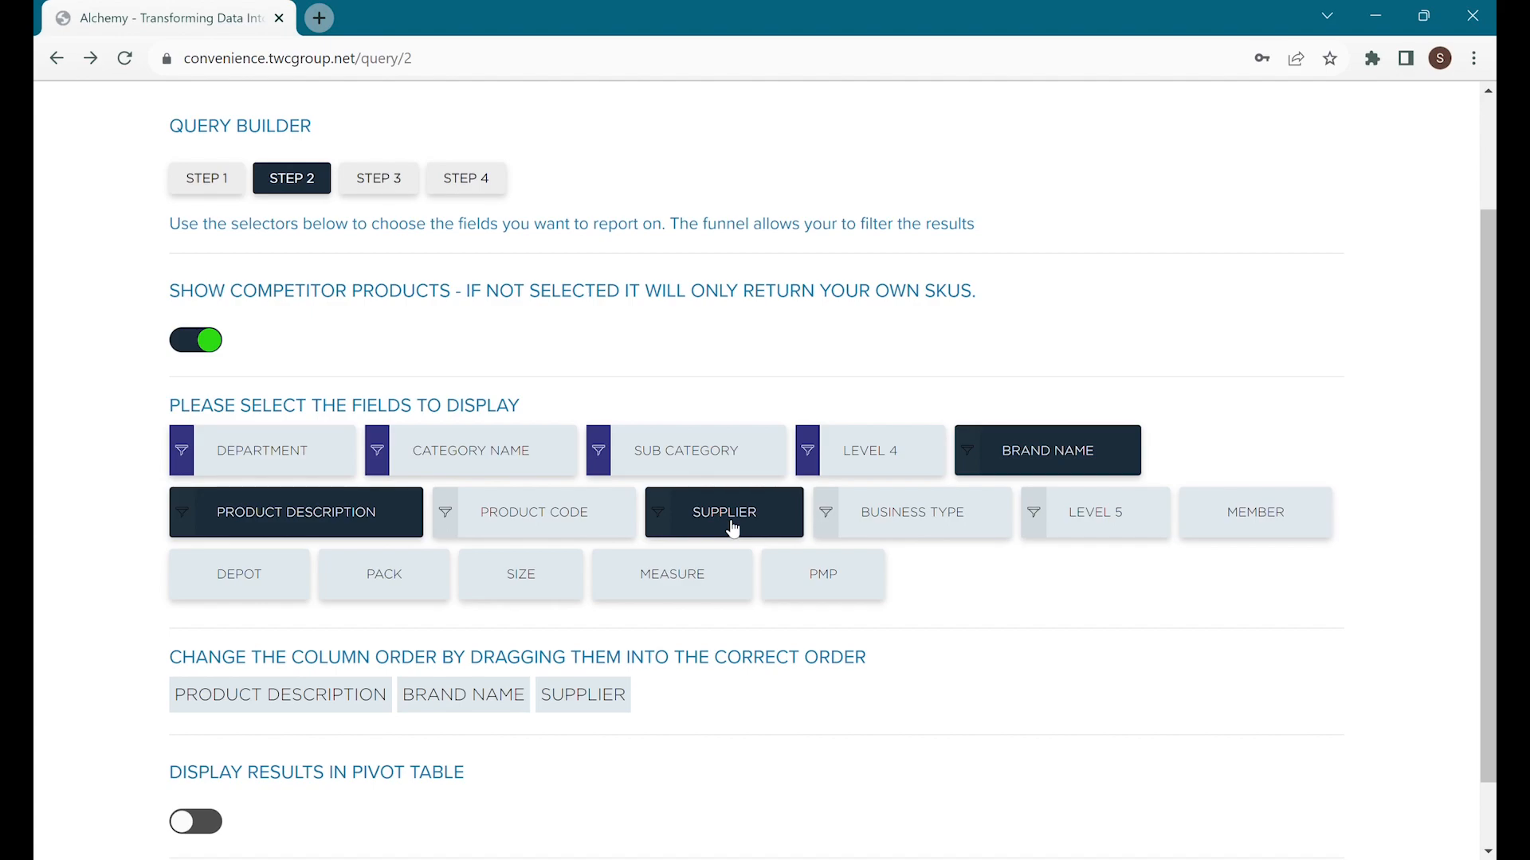
scroll(980, 707, down, 1)
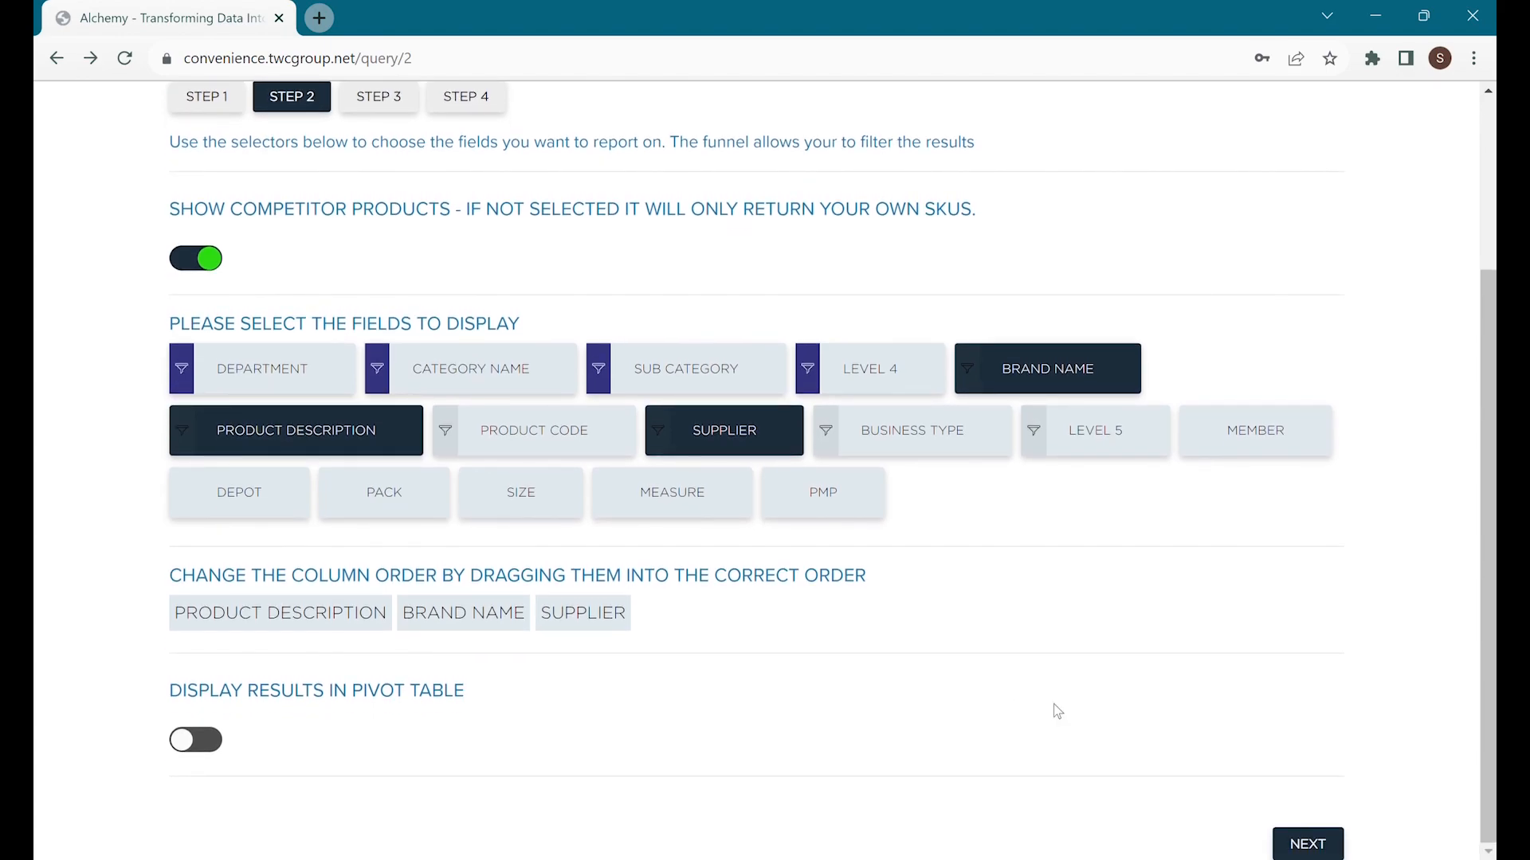
click(1333, 842)
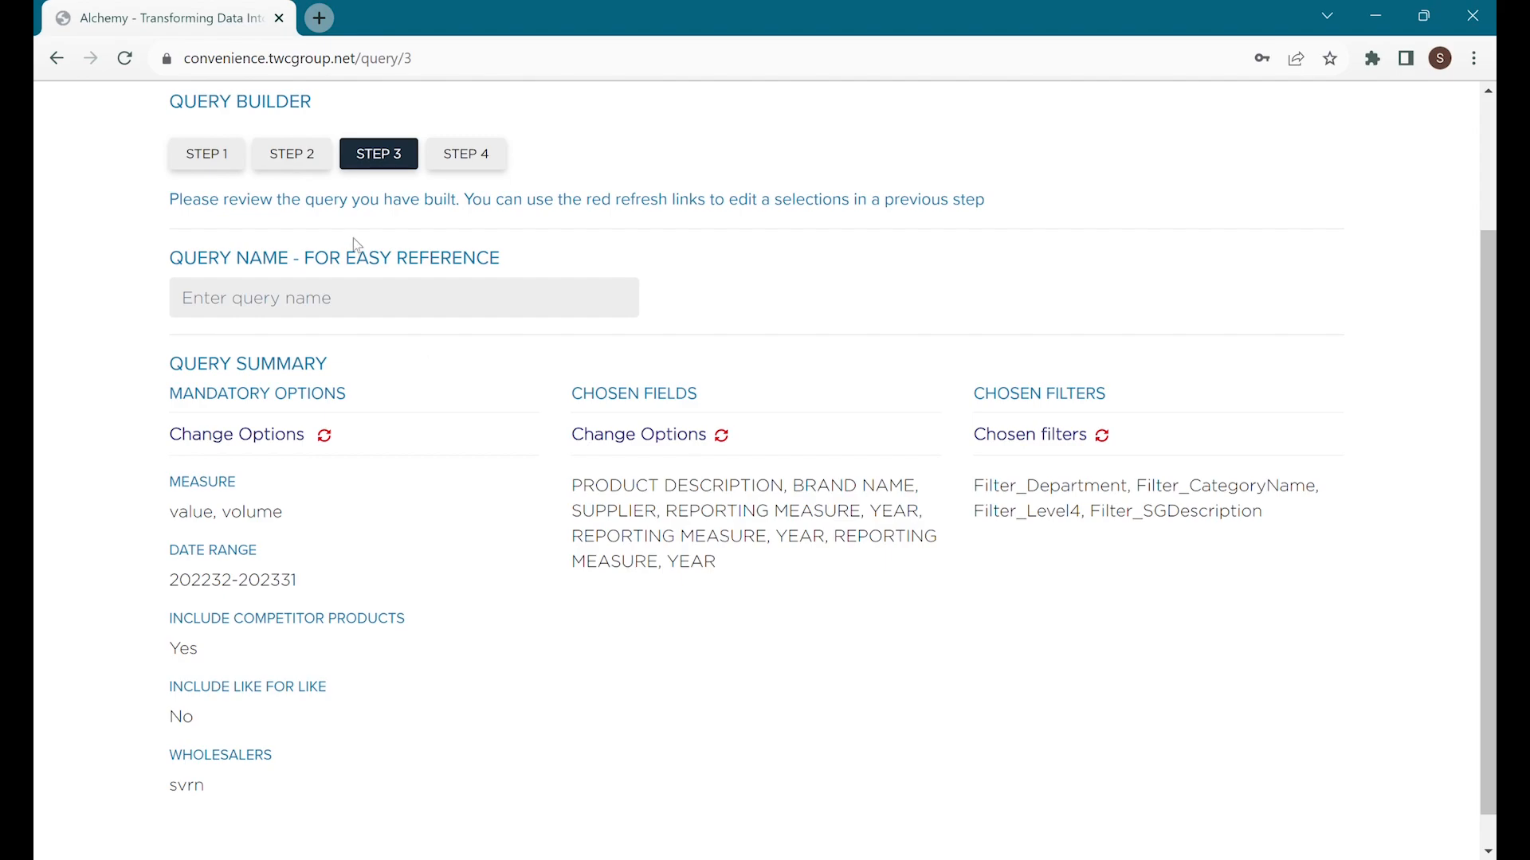
click(276, 161)
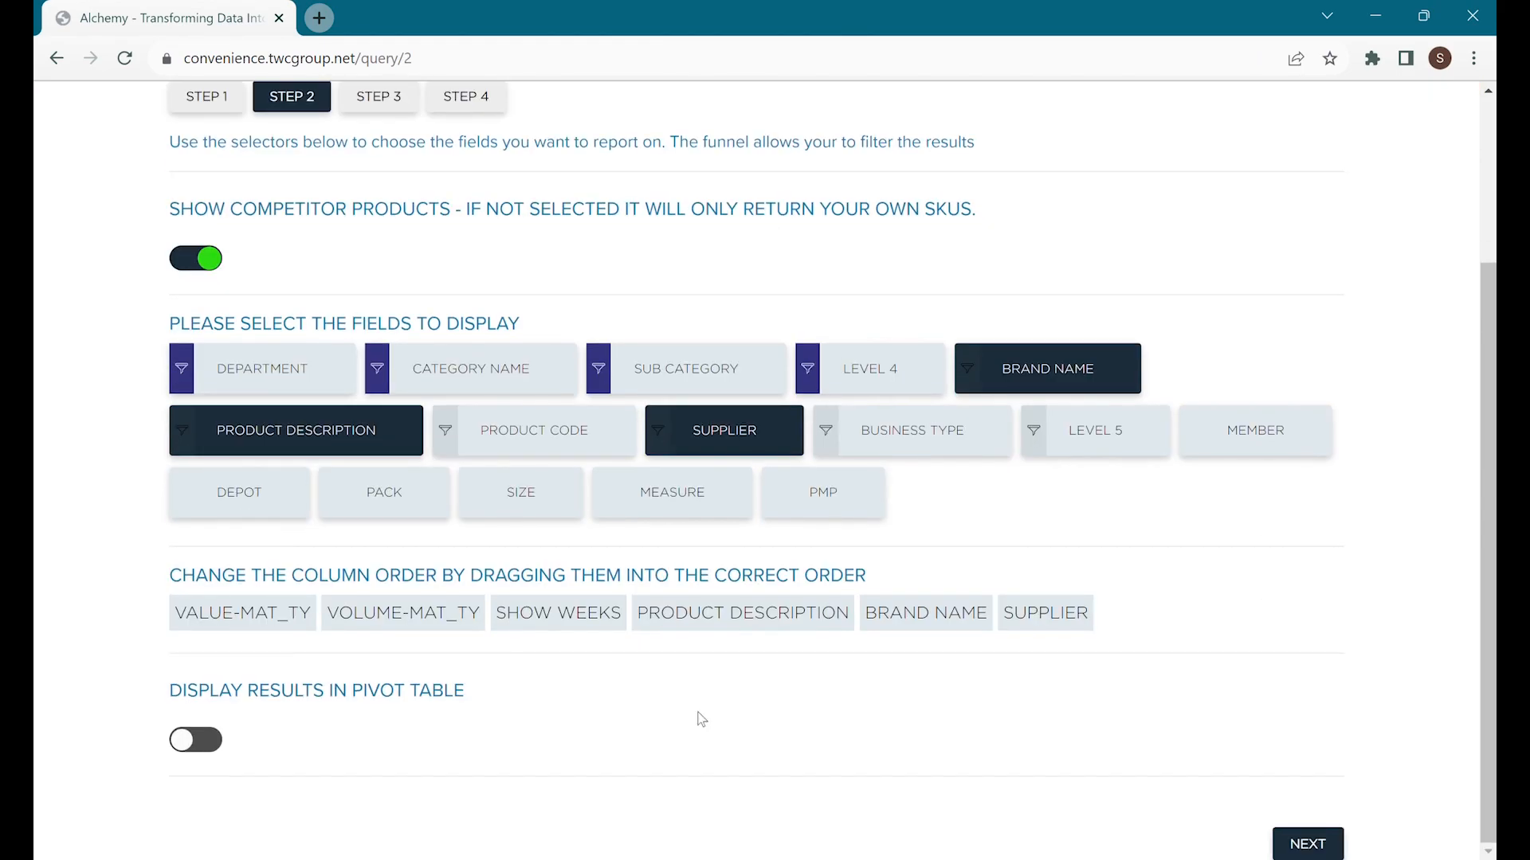
click(221, 734)
scroll(456, 717, down, 6)
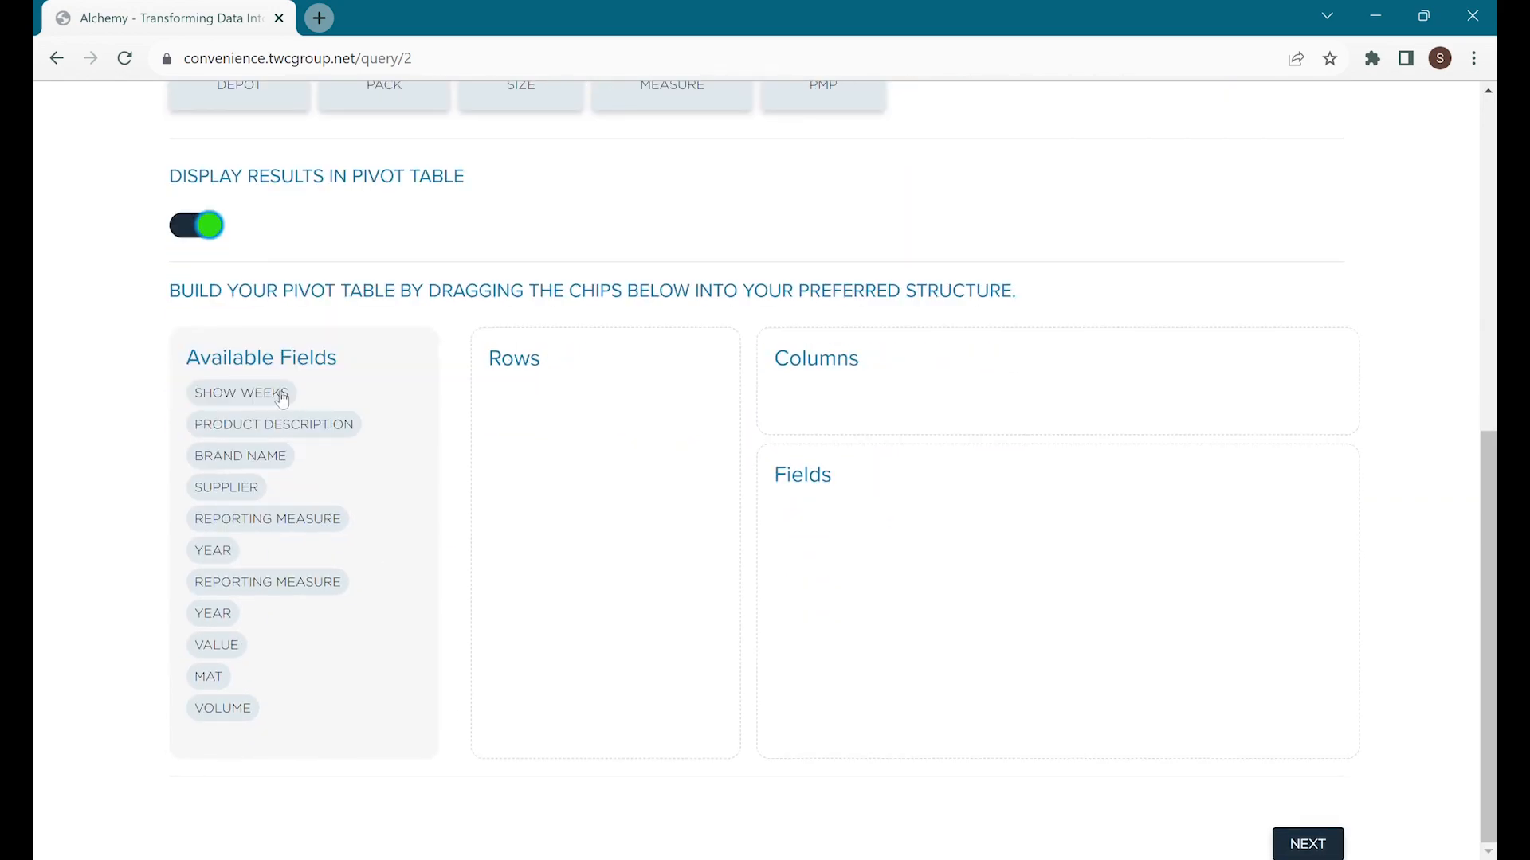
Lay out the pivot: SHOW WEEKS, REPORTING MEASURE as columns; SUPPLIER, BRAND NAME, PRODUCT DESCRIPTION as rows; VALUE, VOLUME as fields.
drag(281, 400, 913, 430)
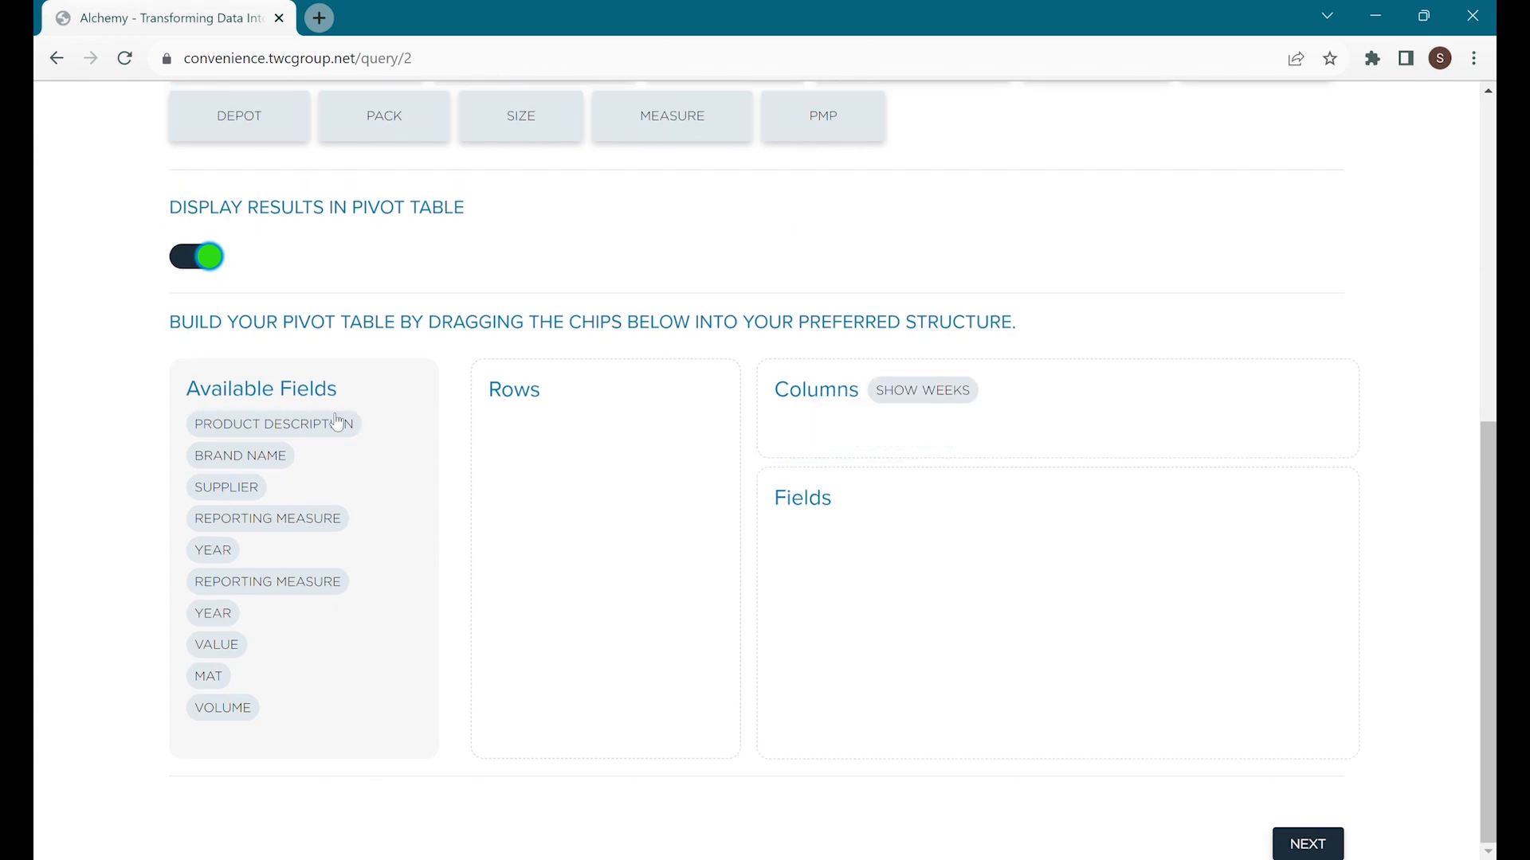
drag(303, 518, 1149, 455)
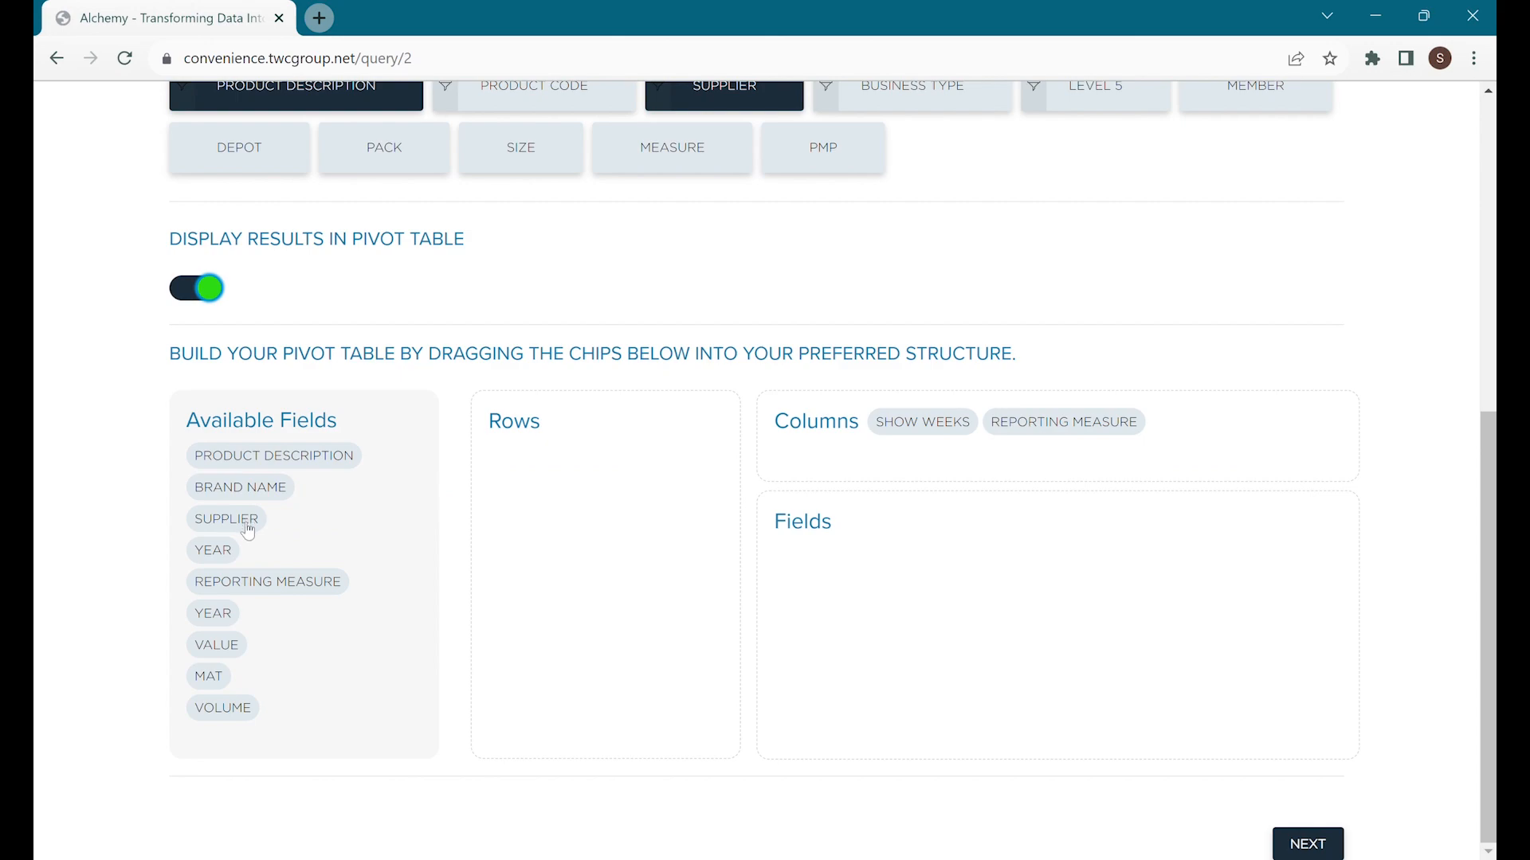
drag(248, 528, 598, 499)
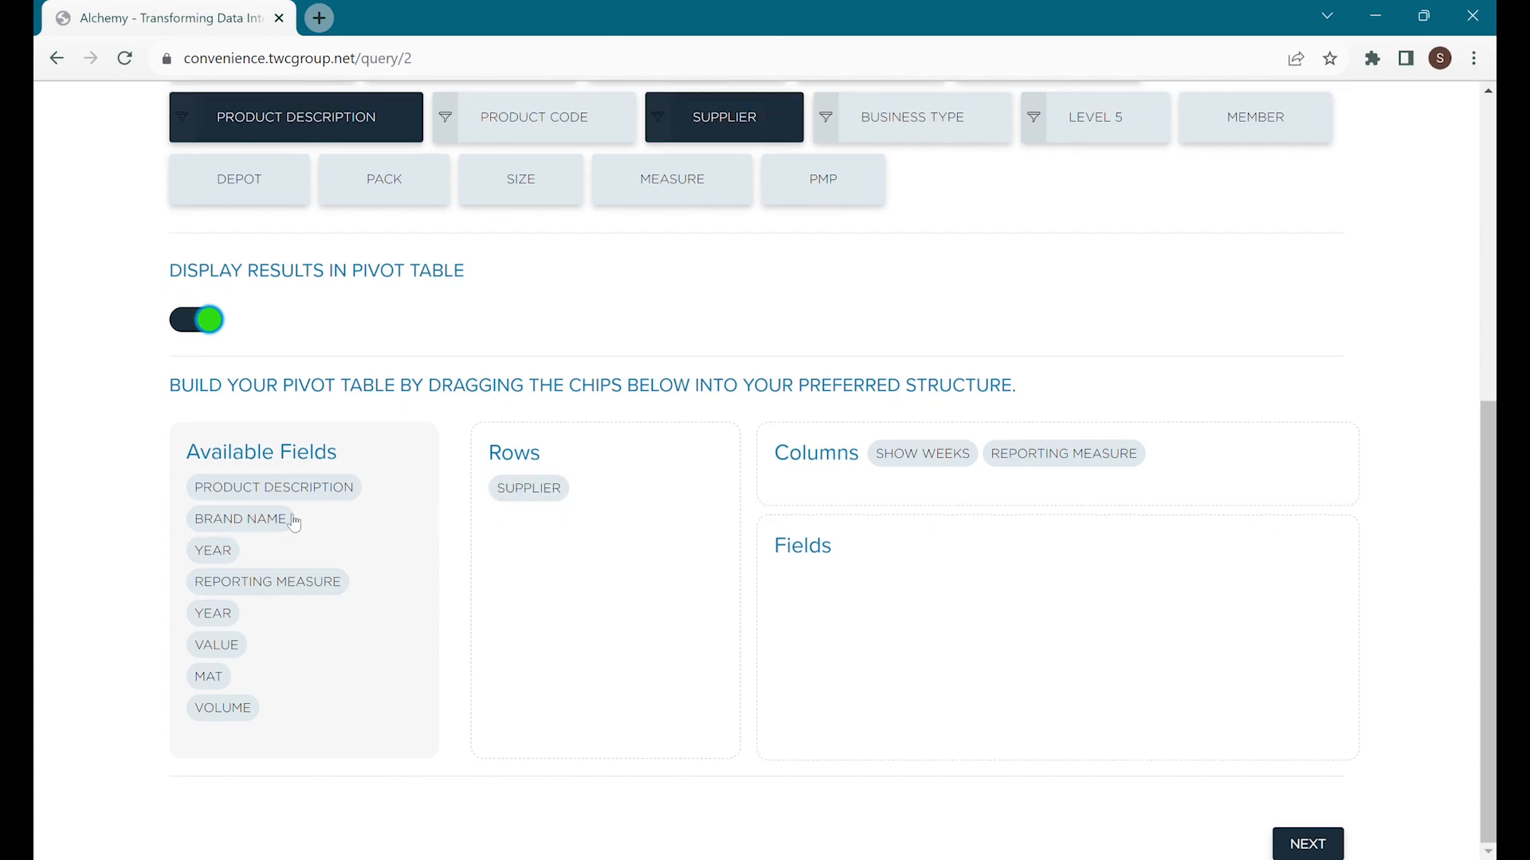
drag(291, 519, 603, 536)
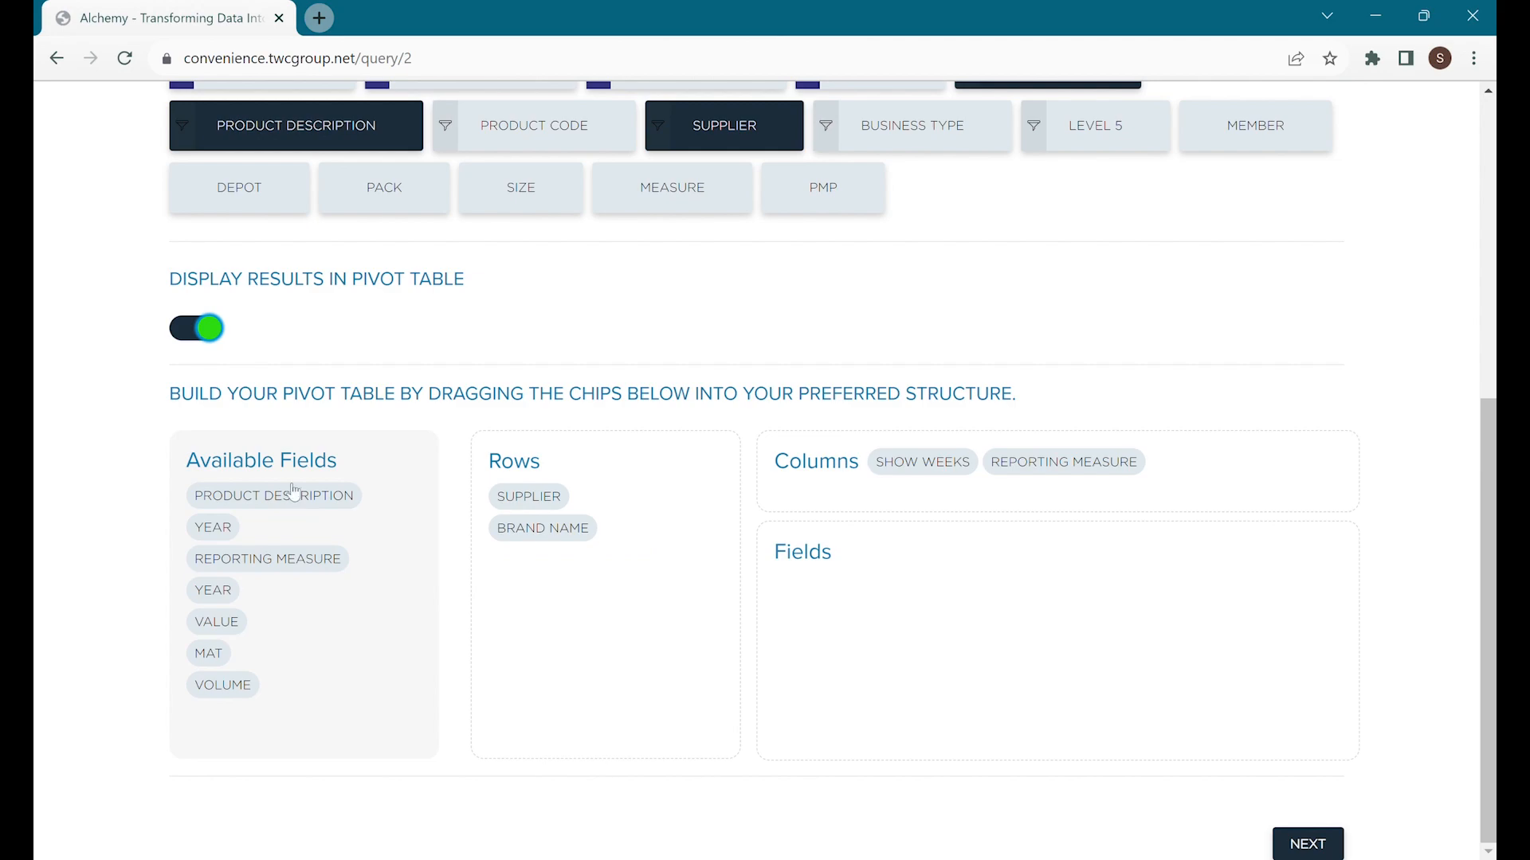
drag(293, 491, 611, 571)
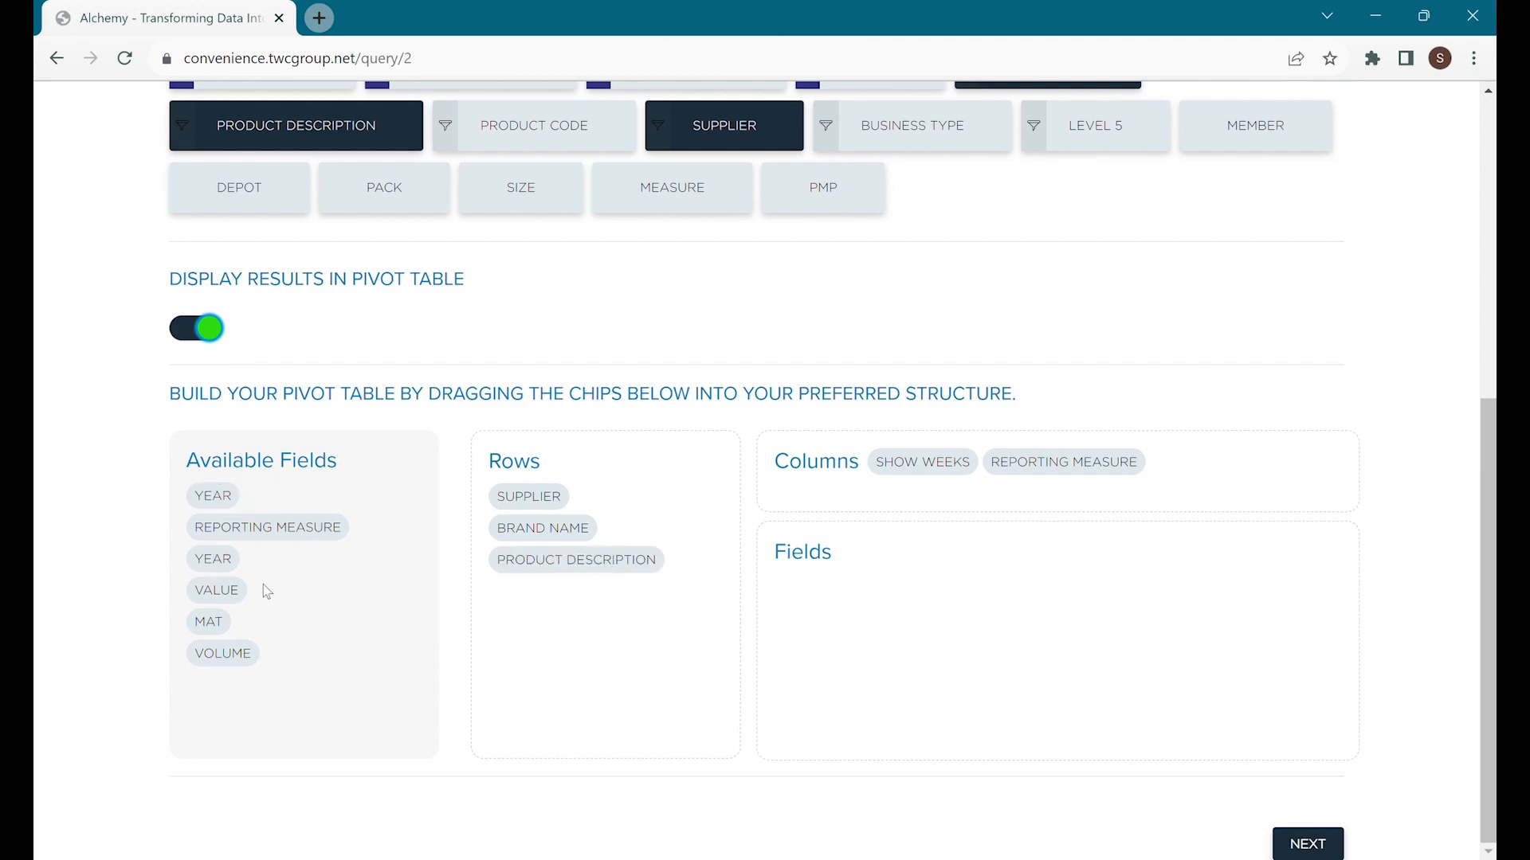
drag(229, 603, 876, 612)
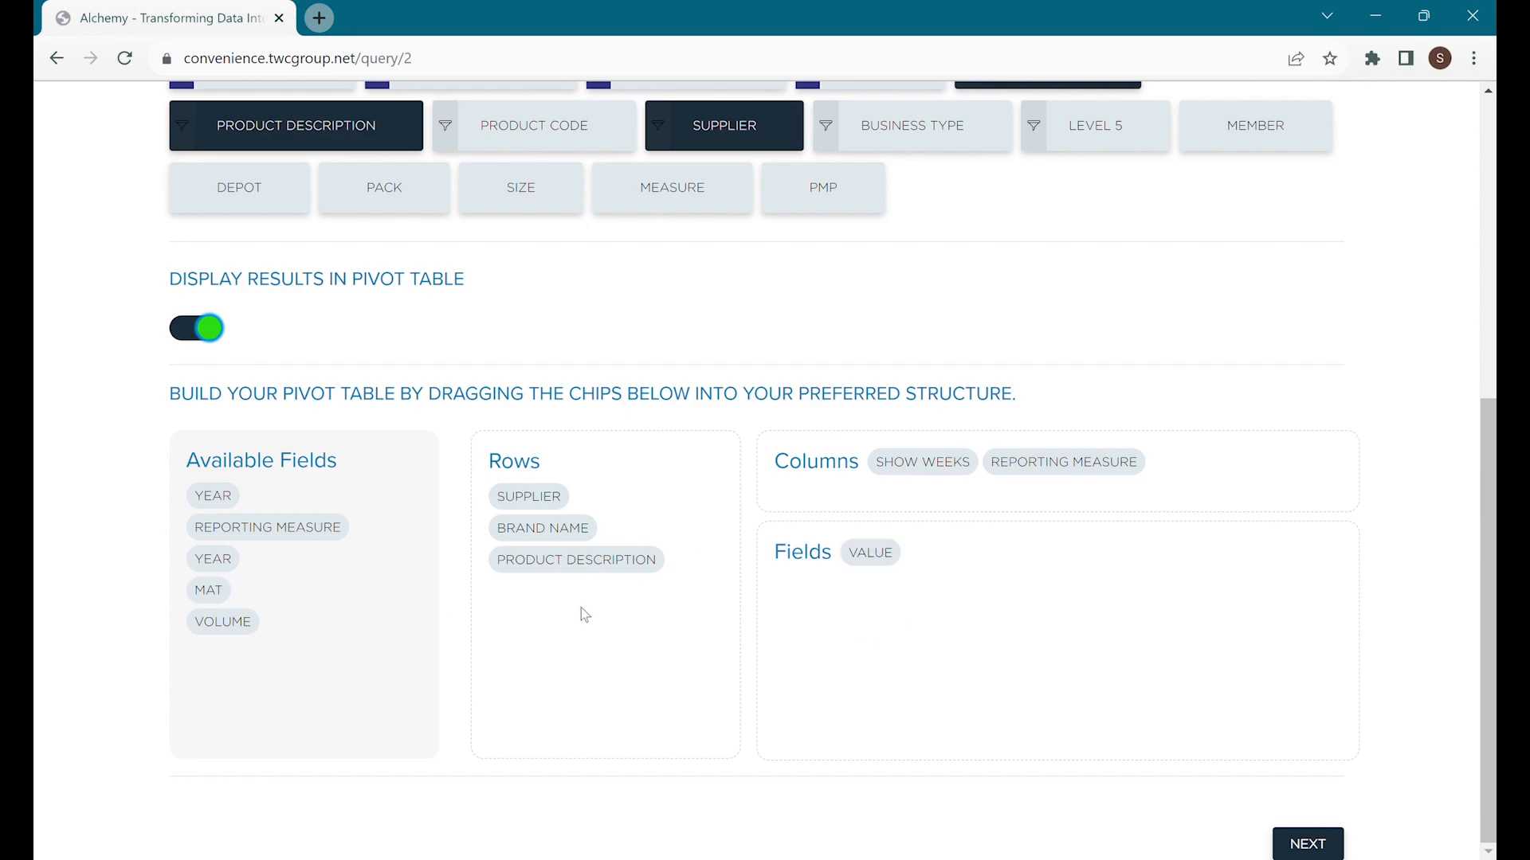
drag(250, 623, 999, 599)
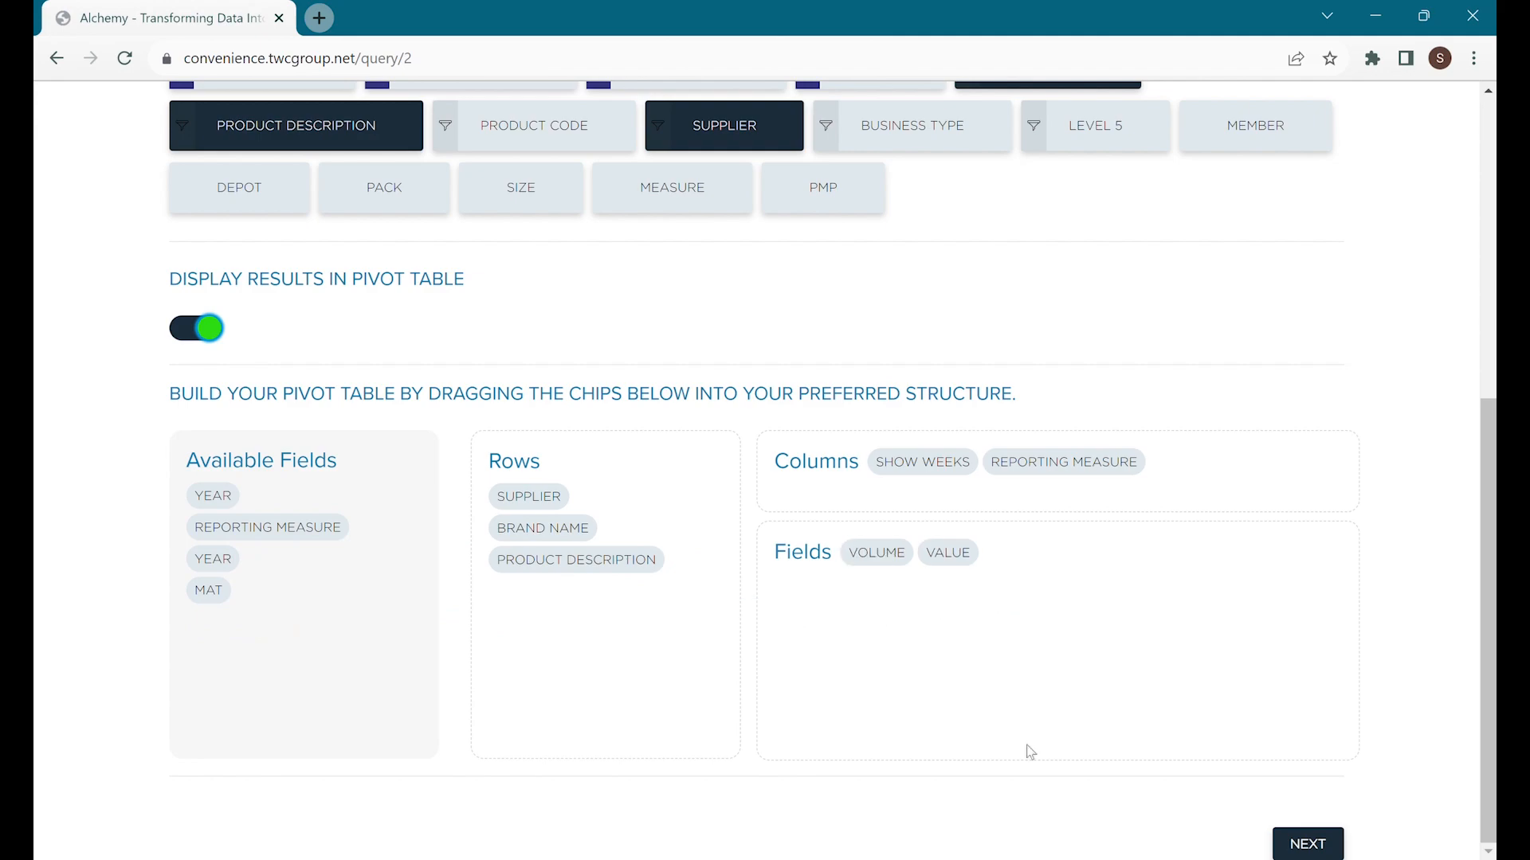
On the review step, name the query TEST and run it now.
click(1330, 840)
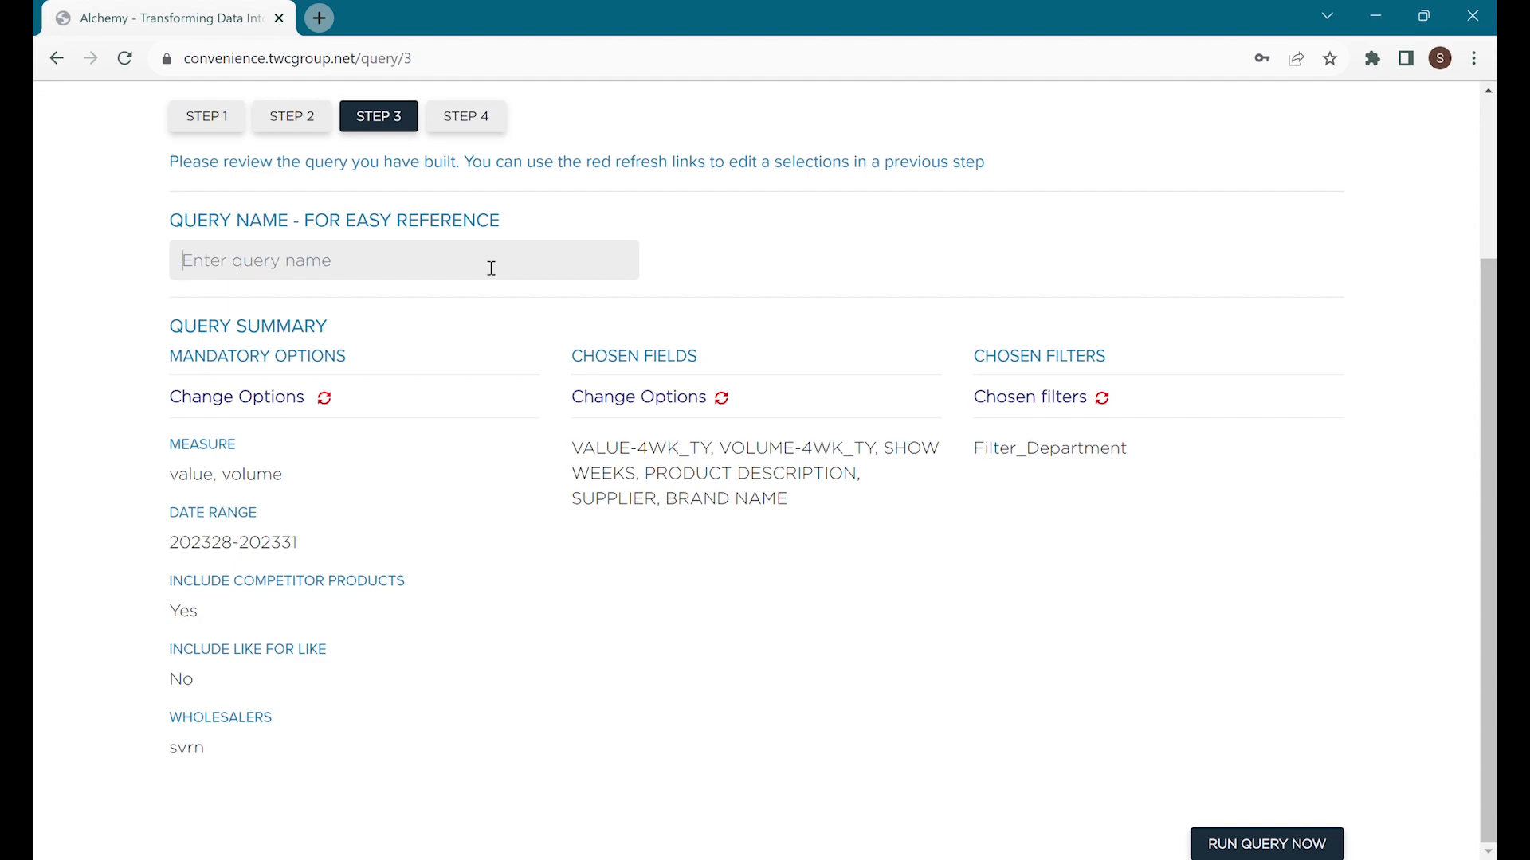
text(test)
click(327, 314)
click(1248, 847)
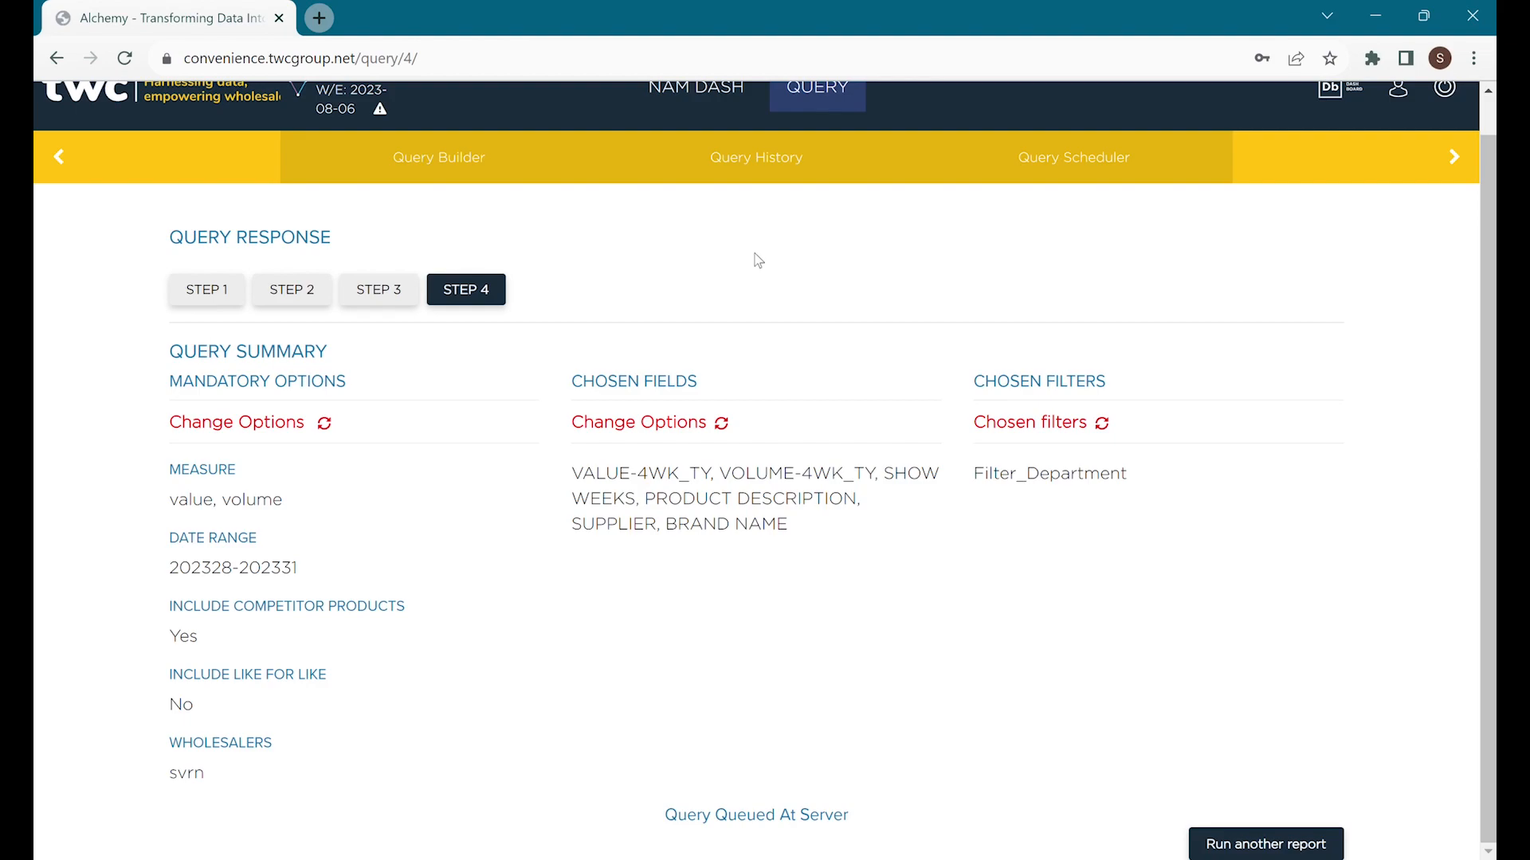
Open Query History and scroll the list to see TEST running above earlier queries.
click(741, 179)
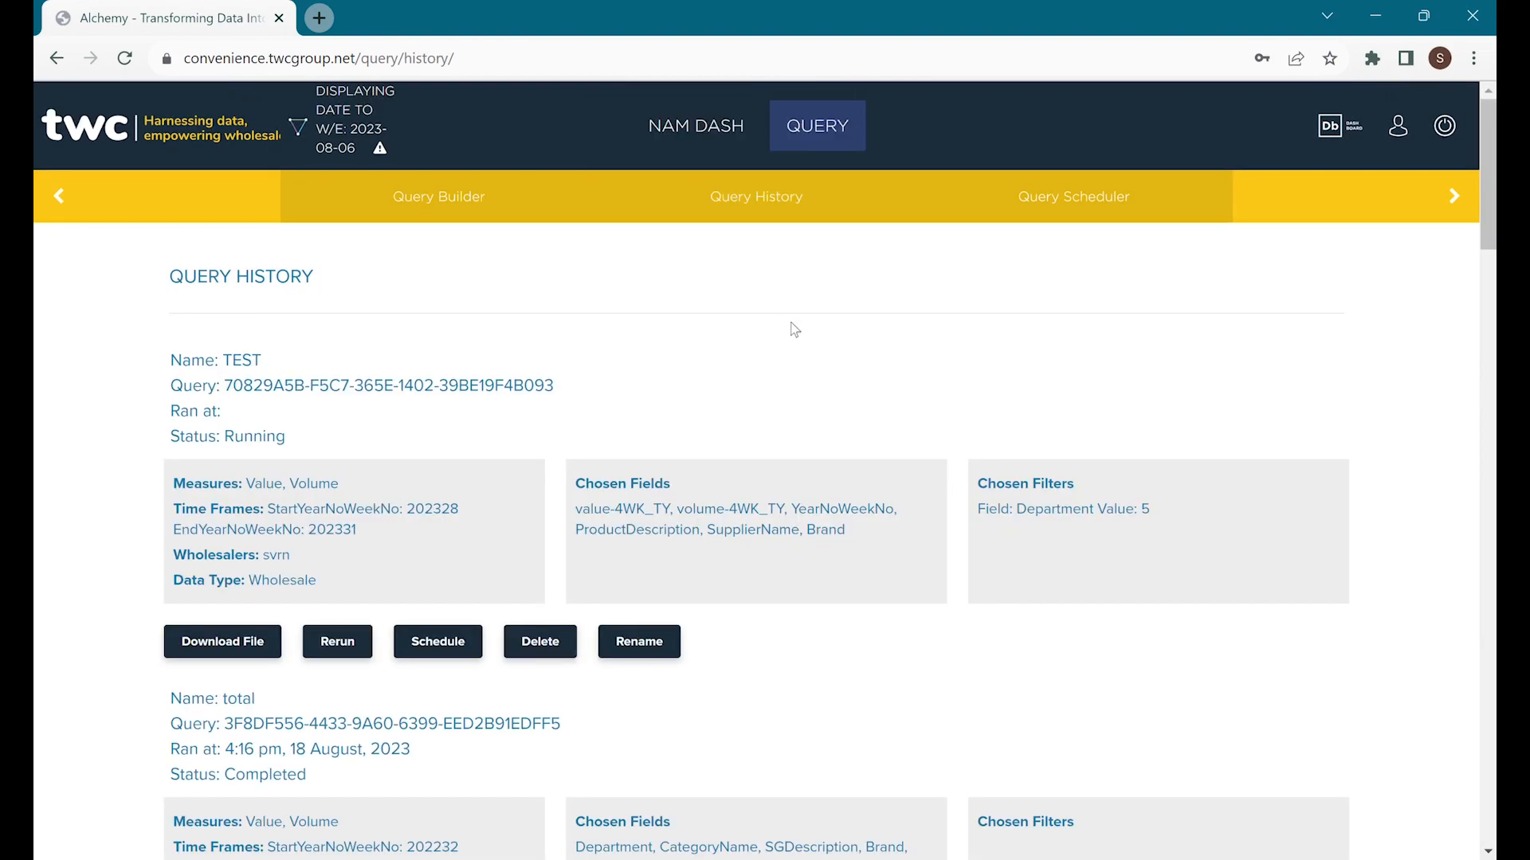
scroll(794, 329, down, 1)
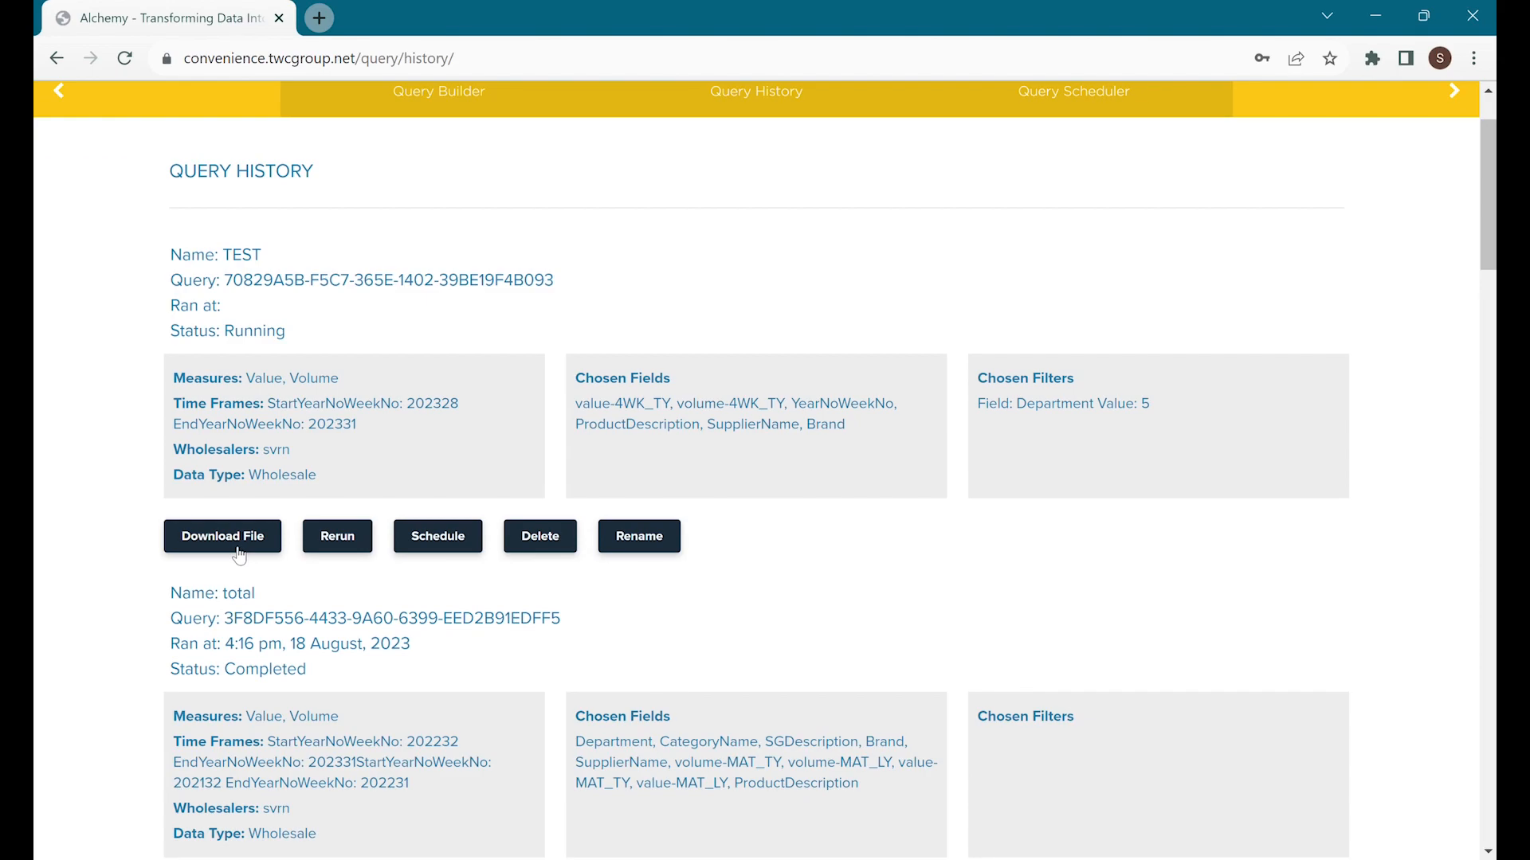
scroll(239, 555, down, 2)
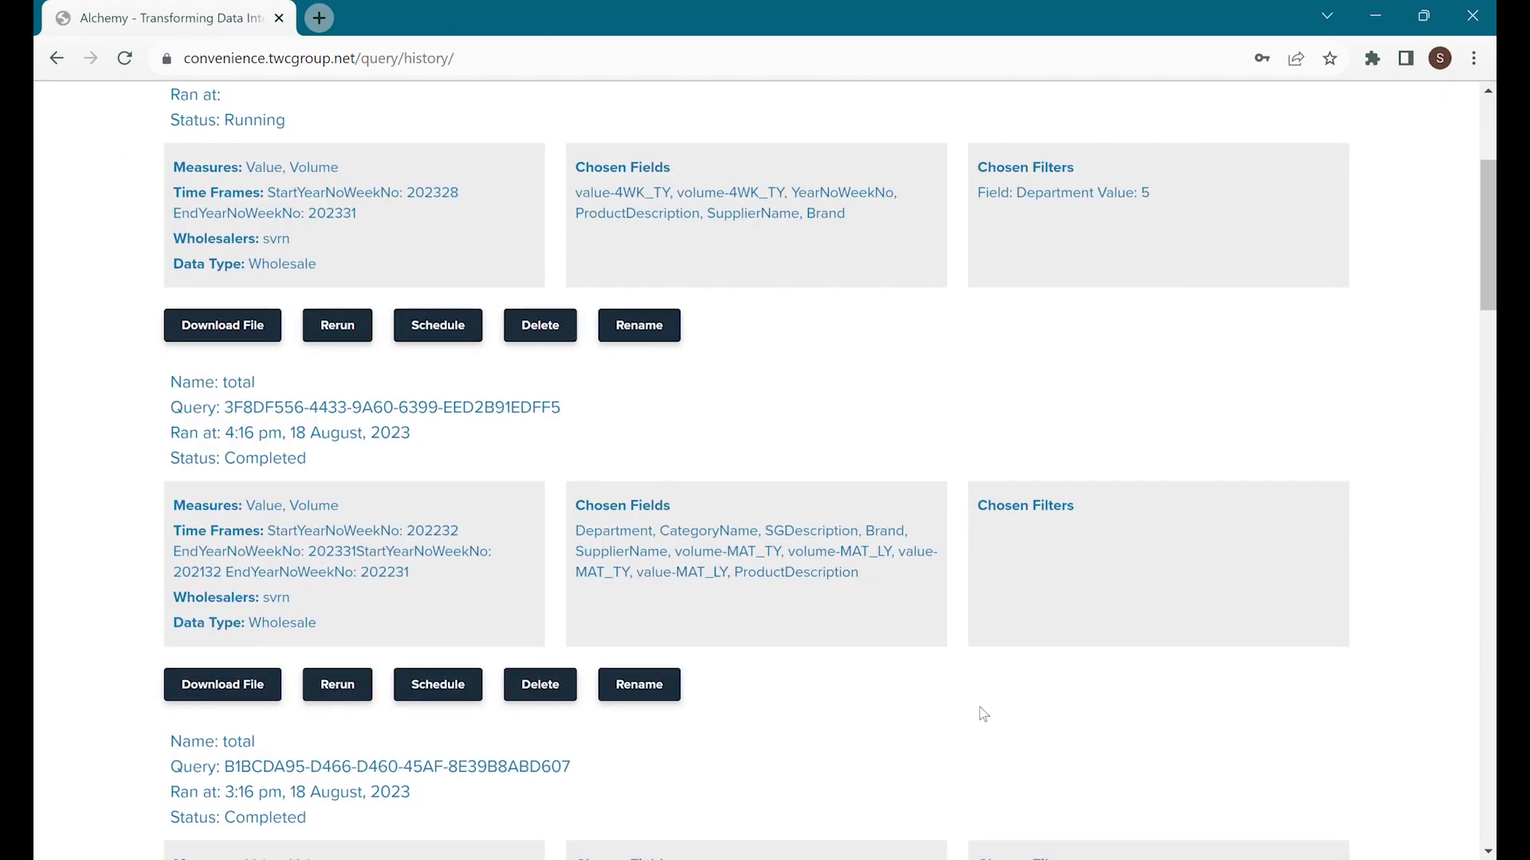
scroll(980, 701, up, 3)
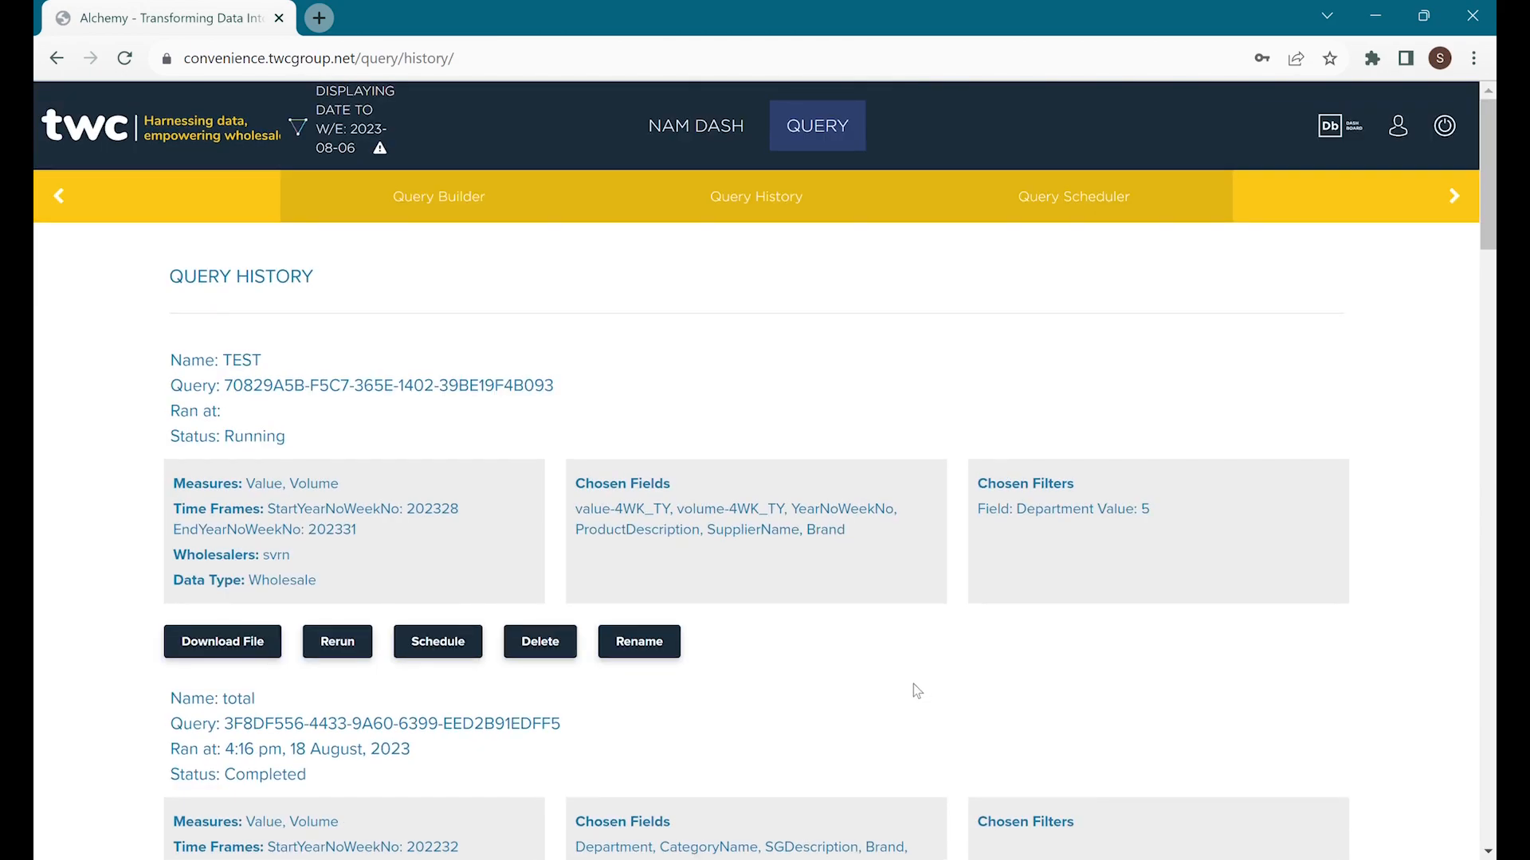